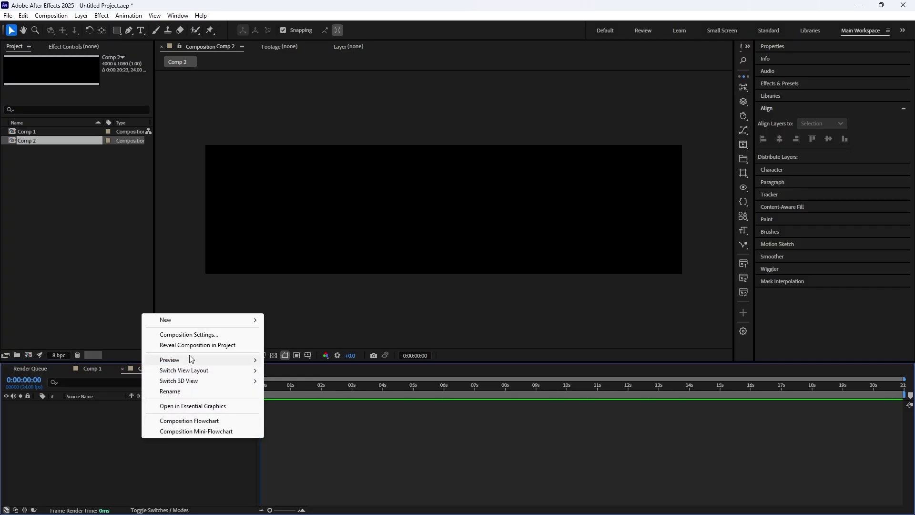
# - Add a white solid layer measuring 4000 x 1080 px to Comp 2
pyautogui.moveTo(191, 321)
pyautogui.click(286, 347)
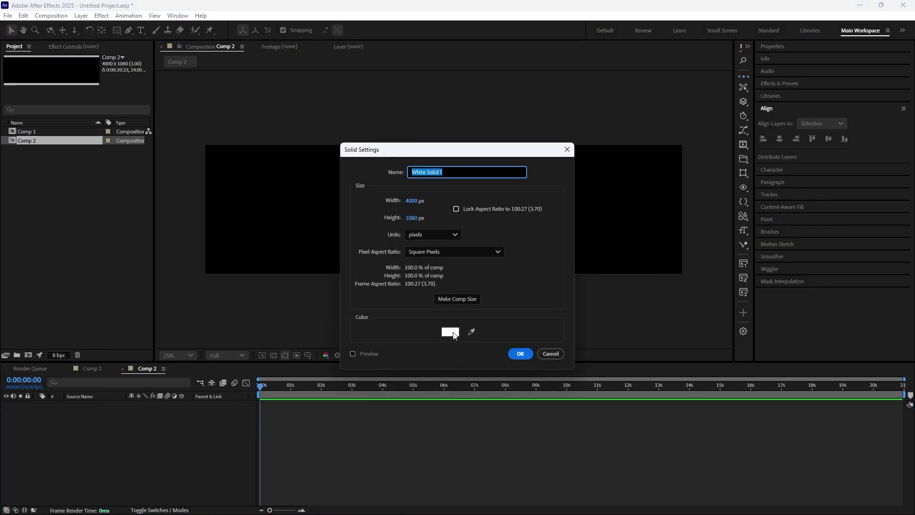
pyautogui.click(510, 354)
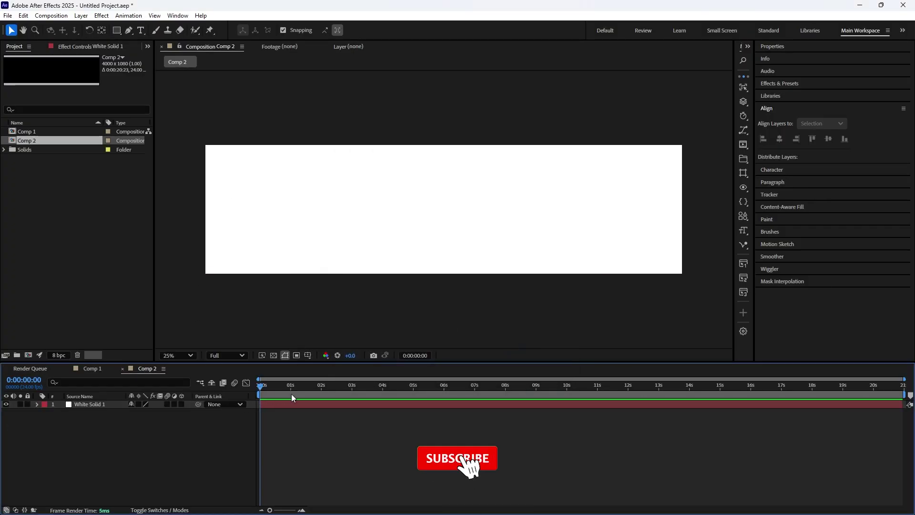
# - Show the rulers and place a horizontal guide near the bottom of the composition, at about 950 px
pyautogui.click(307, 355)
pyautogui.click(312, 414)
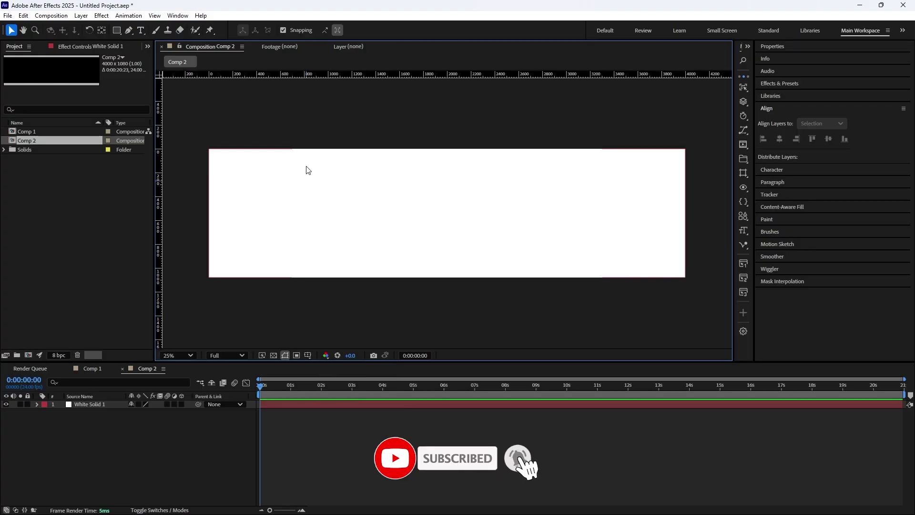
pyautogui.moveTo(297, 75); pyautogui.dragTo(293, 262)
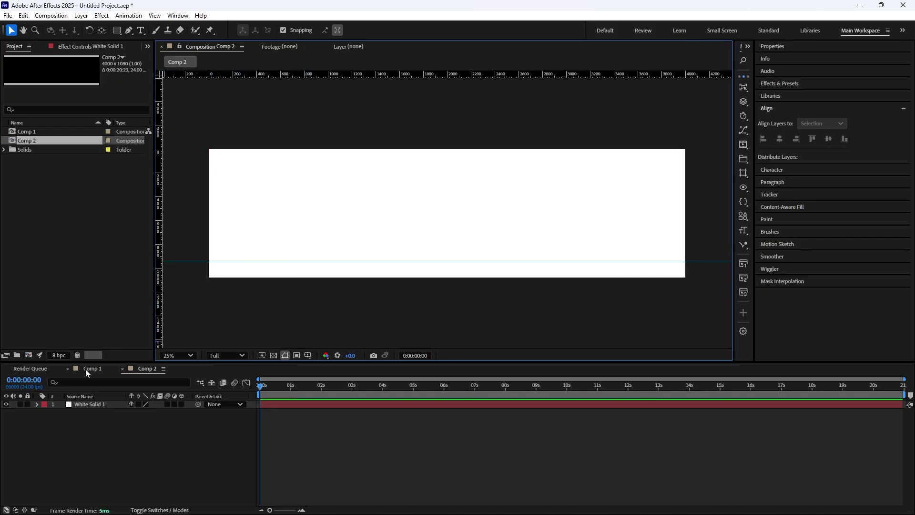
pyautogui.click(112, 457)
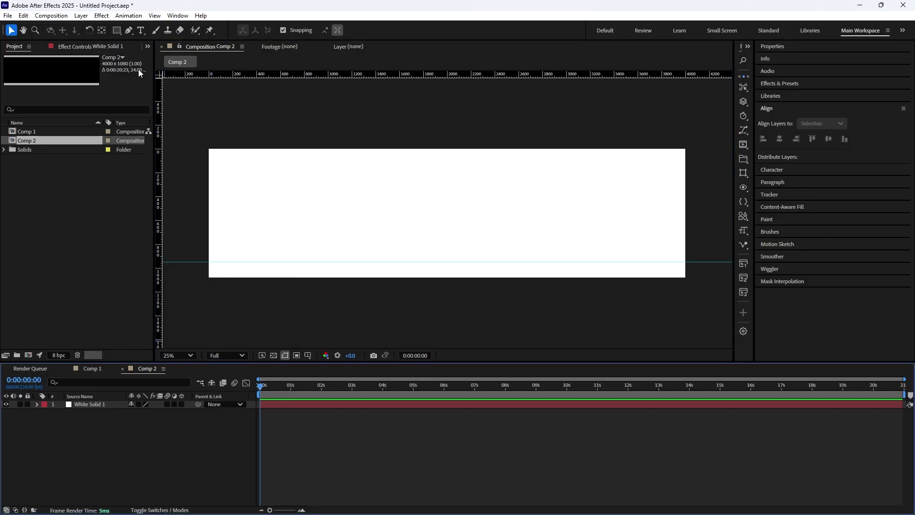
# - Draw a black line with the Pen tool using a 7 px stroke, running beyond both side edges of the composition near the guide
pyautogui.click(129, 31)
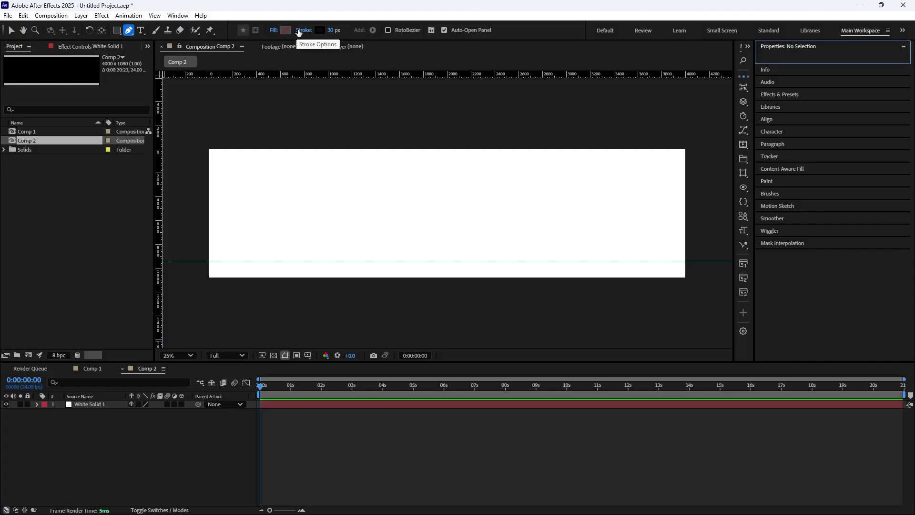
pyautogui.click(333, 30)
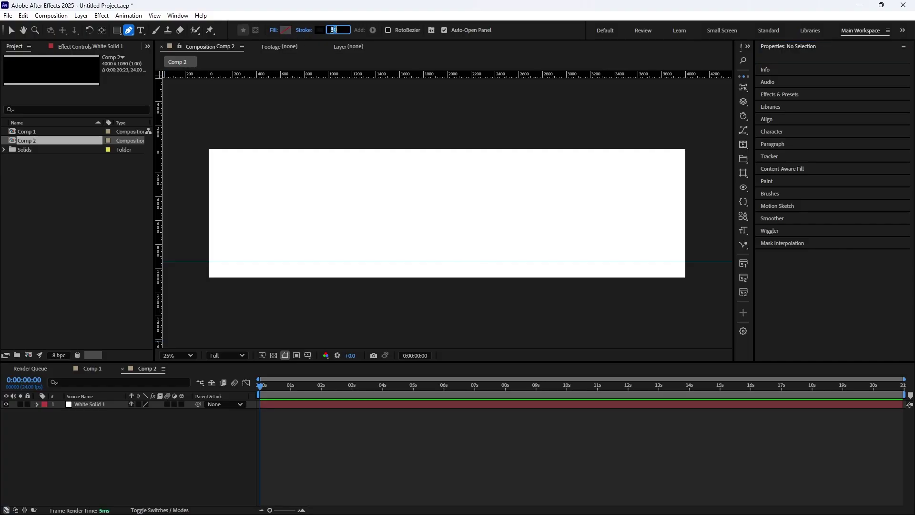
pyautogui.write('7')
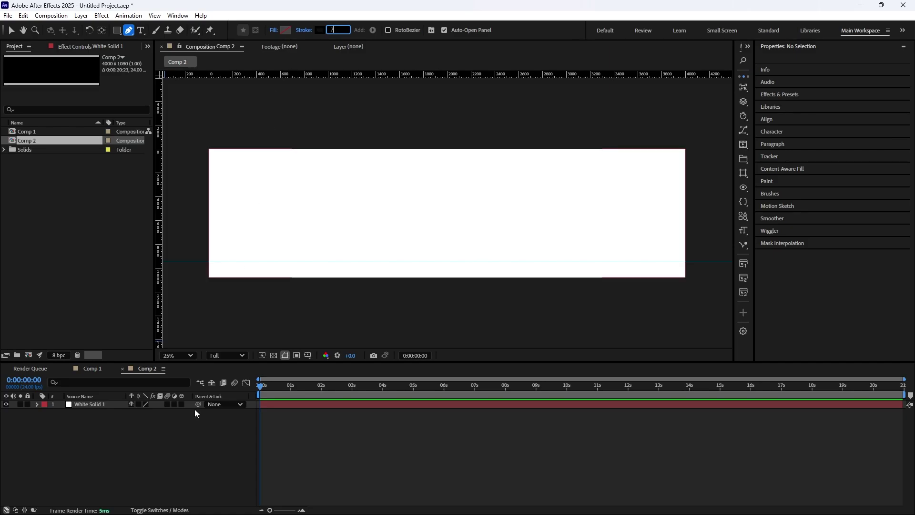
pyautogui.press('Return')
pyautogui.click(189, 261)
pyautogui.click(186, 257)
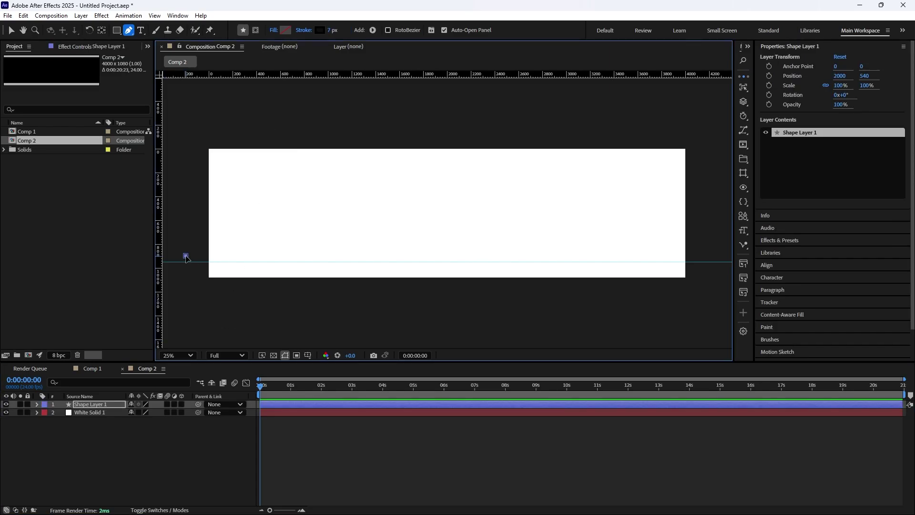
pyautogui.click(694, 262)
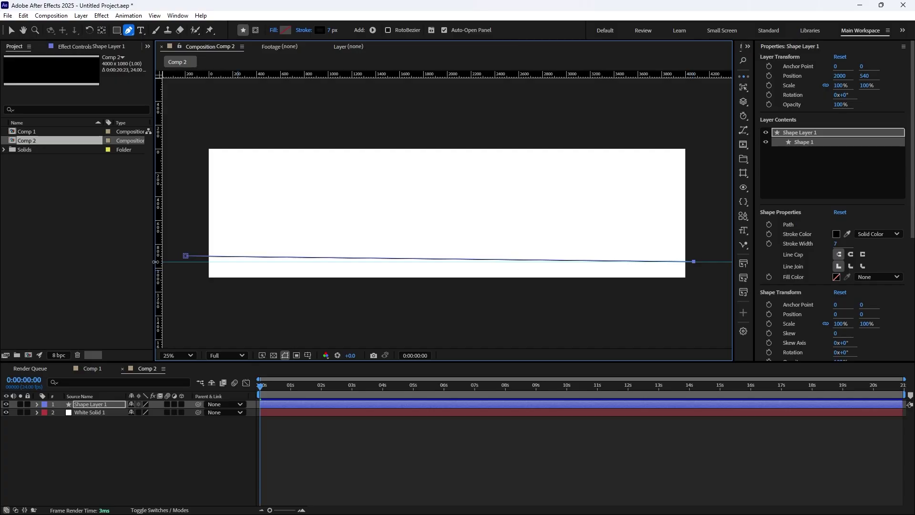
# - Level the black line by moving its left endpoint onto the guide, and deselect it
pyautogui.press('v')
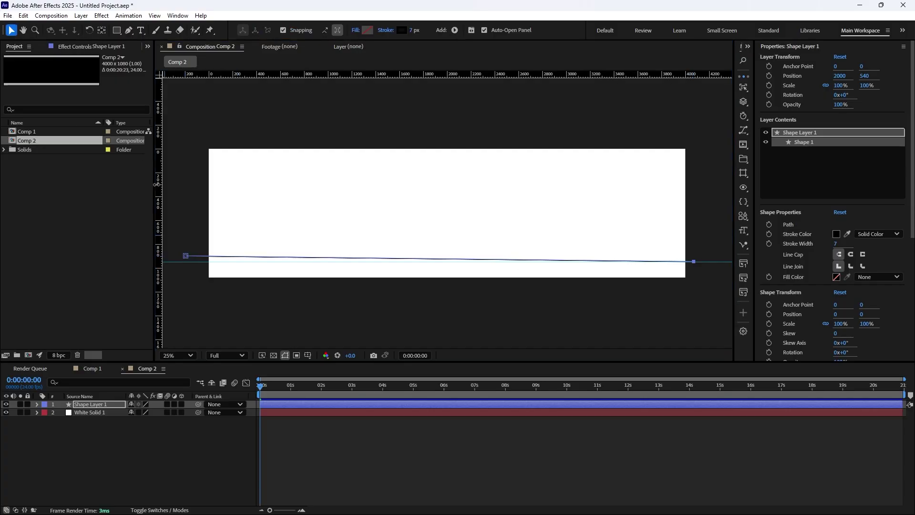
pyautogui.moveTo(185, 256); pyautogui.dragTo(191, 261)
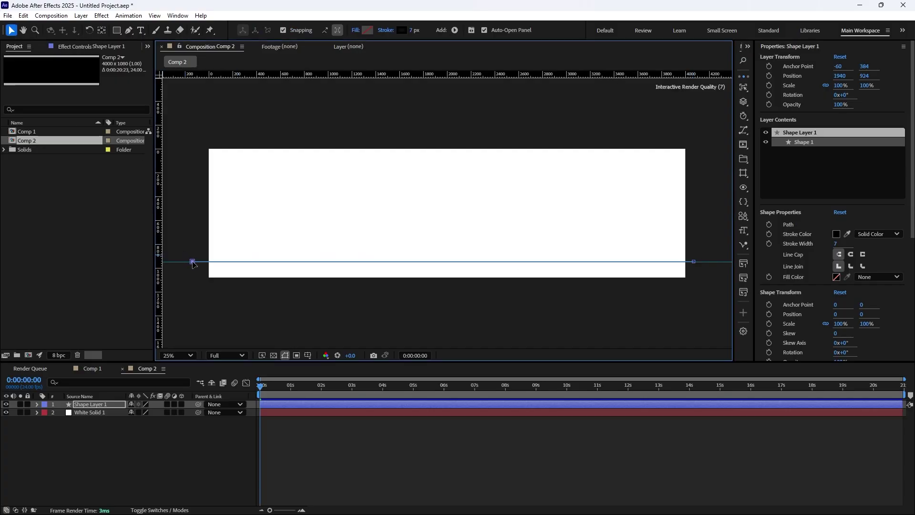
pyautogui.hotkey('ctrl', 'shift', 'a')
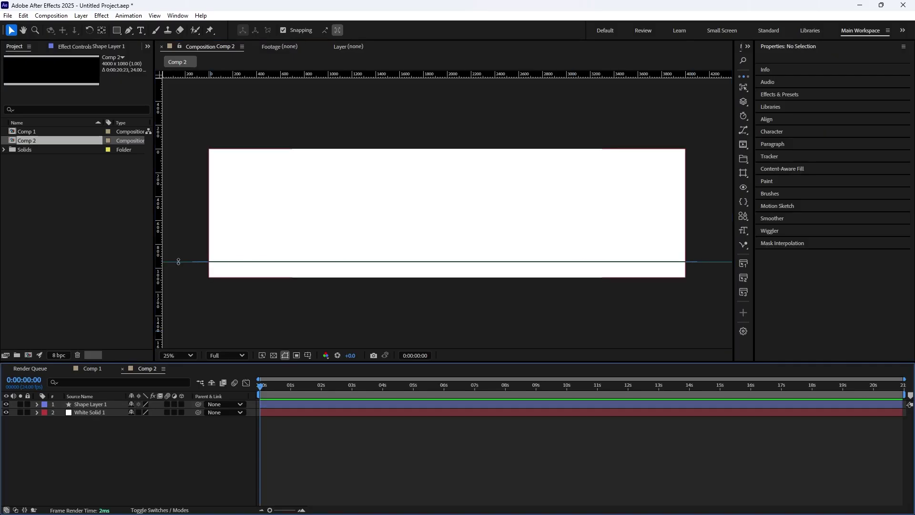
# - Draw a short line with a 30 px stroke on top of the black line near the composition's middle, about 120 px long
pyautogui.click(129, 30)
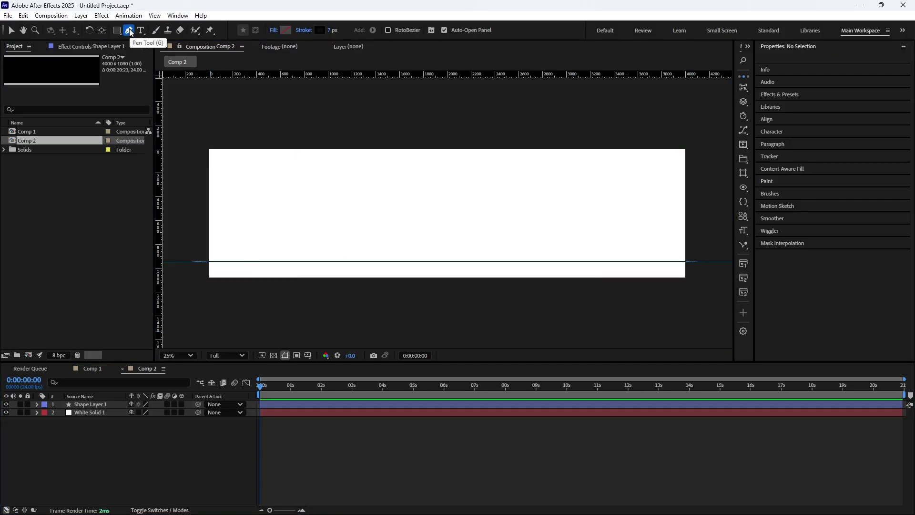
pyautogui.click(329, 31)
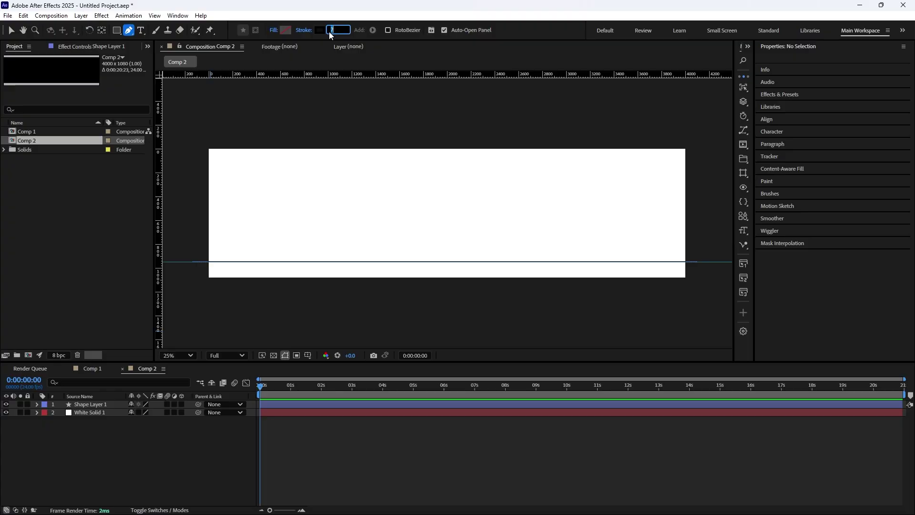
pyautogui.write('30')
pyautogui.click(200, 441)
pyautogui.press('.')
pyautogui.click(414, 311)
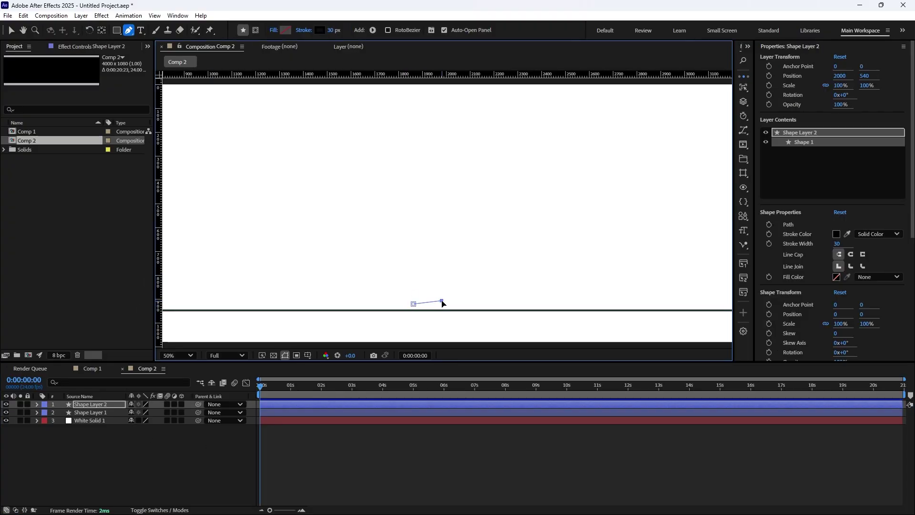
pyautogui.click(441, 310)
# - Change the short line's stroke color to red
pyautogui.press('v')
pyautogui.click(402, 30)
pyautogui.click(435, 241)
pyautogui.click(549, 204)
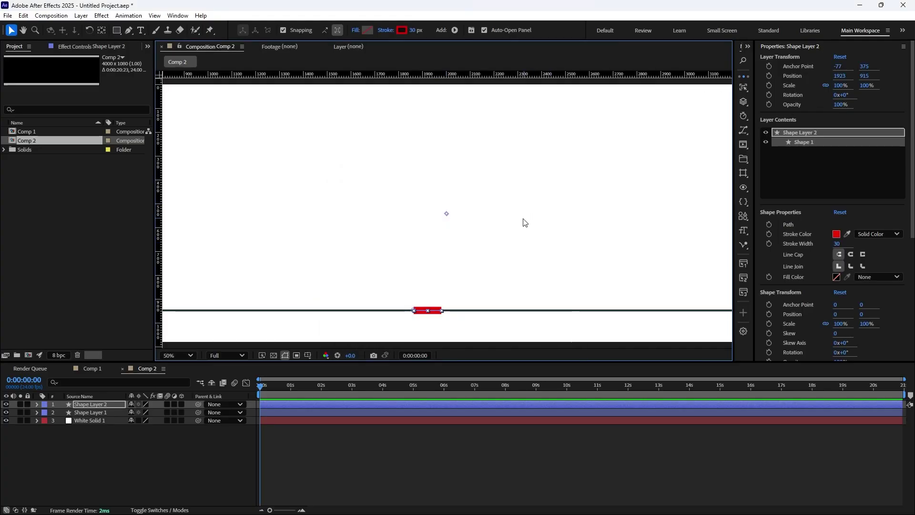
# - Select Path 1 inside the red line's shape layer and center it horizontally in the composition
pyautogui.click(36, 404)
pyautogui.click(46, 413)
pyautogui.click(54, 421)
pyautogui.click(62, 429)
pyautogui.click(75, 429)
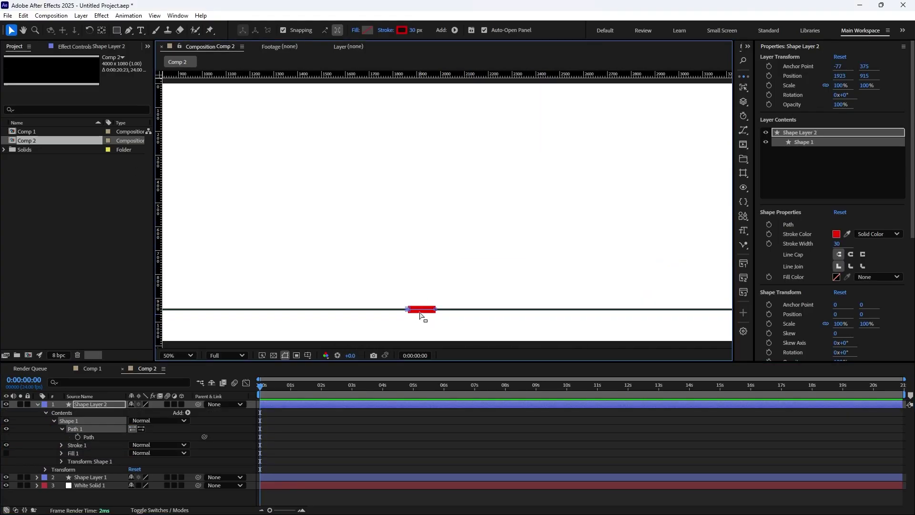
pyautogui.press(',')
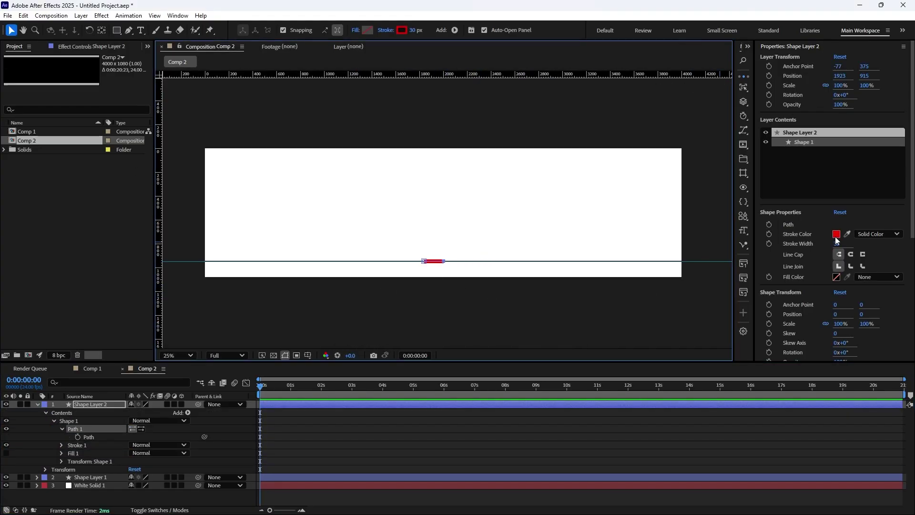
pyautogui.scroll(-5, 813, 247)
pyautogui.click(774, 228)
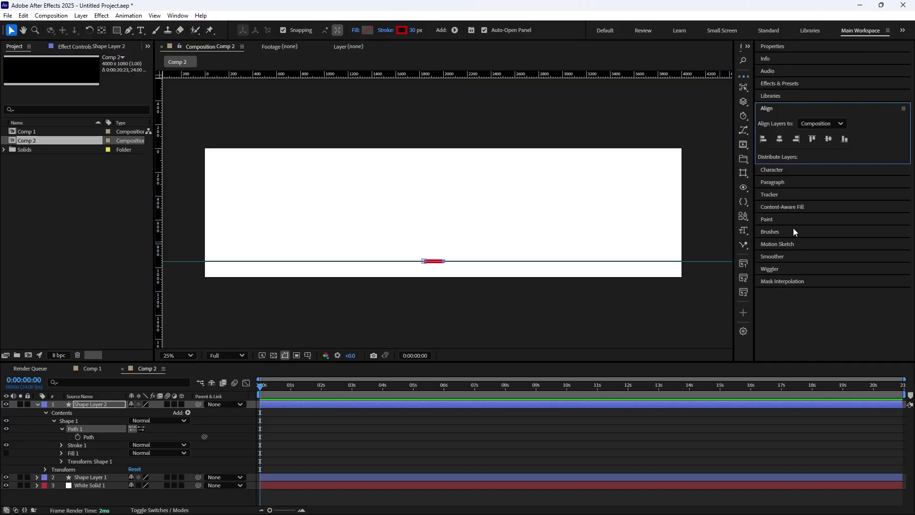
pyautogui.click(781, 141)
pyautogui.click(73, 496)
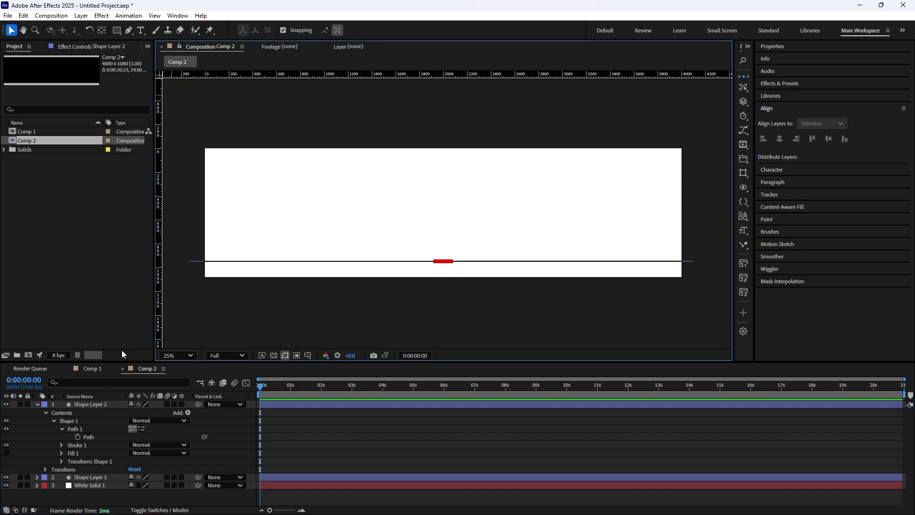
pyautogui.click(37, 405)
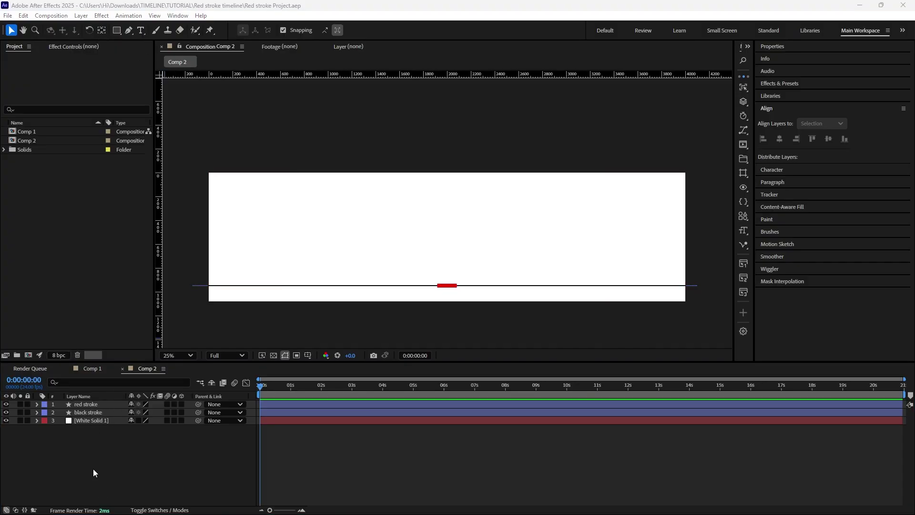
# - Insert Comp 2 as a layer in Comp 1
pyautogui.click(87, 368)
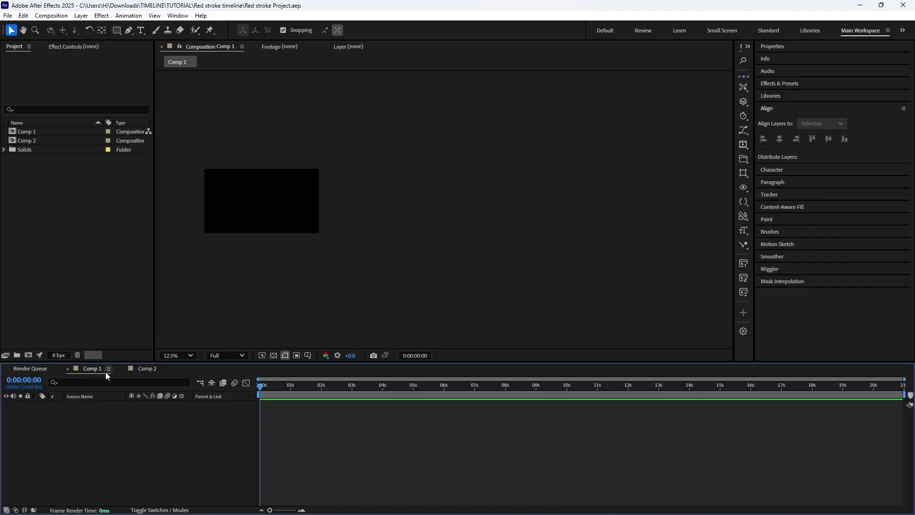
pyautogui.moveTo(30, 139); pyautogui.dragTo(42, 450)
pyautogui.moveTo(252, 267); pyautogui.dragTo(376, 274)
pyautogui.press('.')
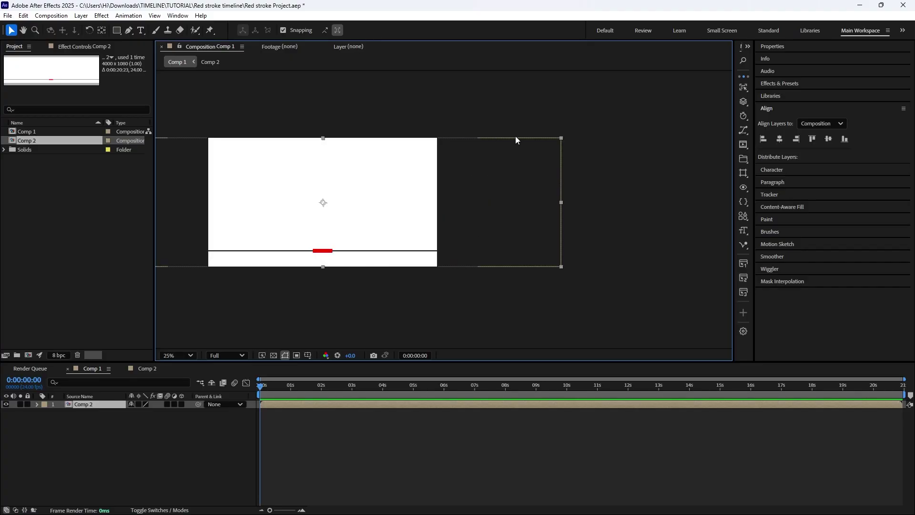
pyautogui.moveTo(272, 213); pyautogui.dragTo(355, 216)
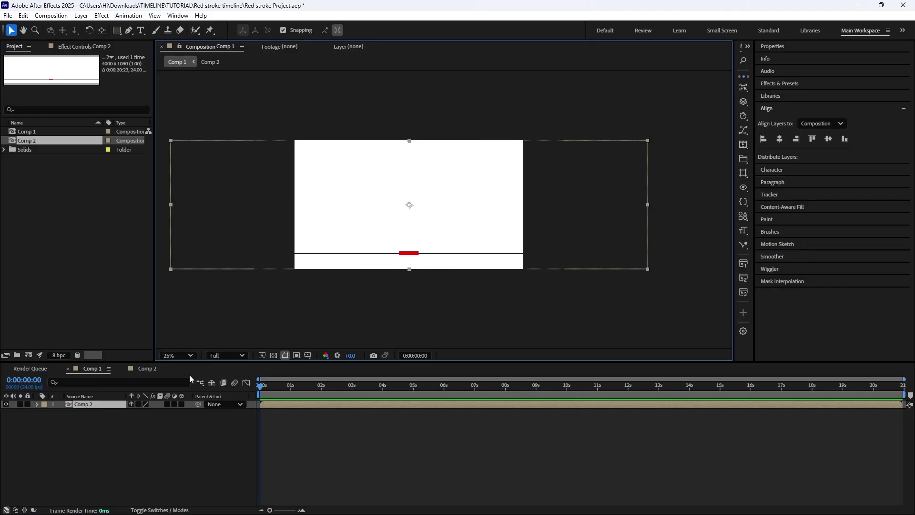
pyautogui.click(104, 445)
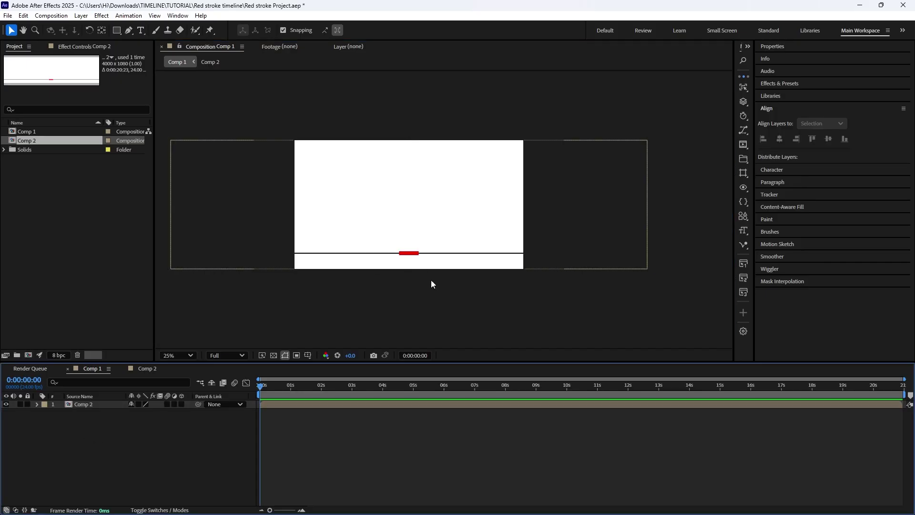
# - Add a text layer reading "1850" above the left part of the black line in Comp 2
pyautogui.click(143, 371)
pyautogui.moveTo(405, 299); pyautogui.dragTo(359, 292)
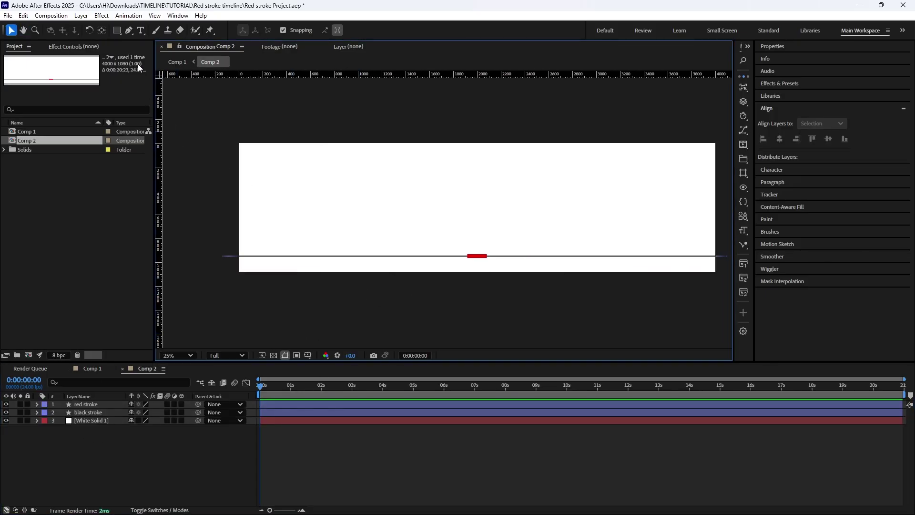
pyautogui.click(141, 30)
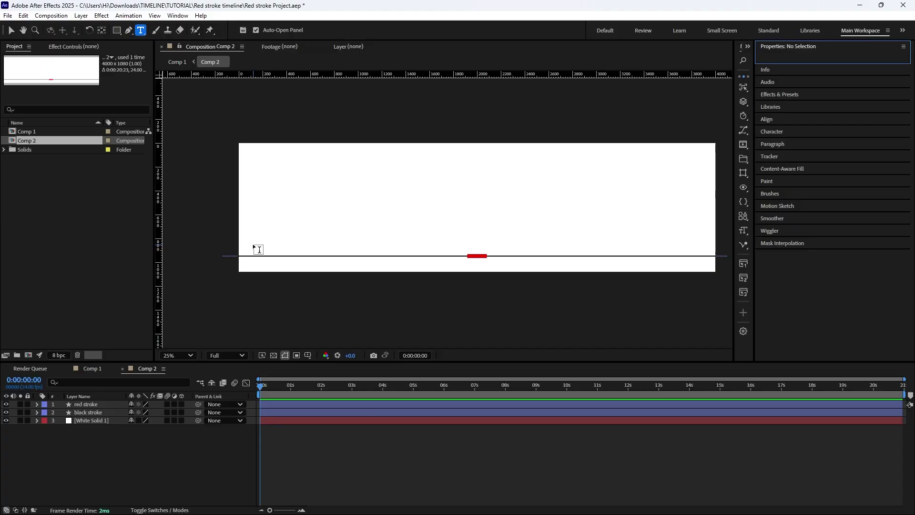
pyautogui.click(277, 243)
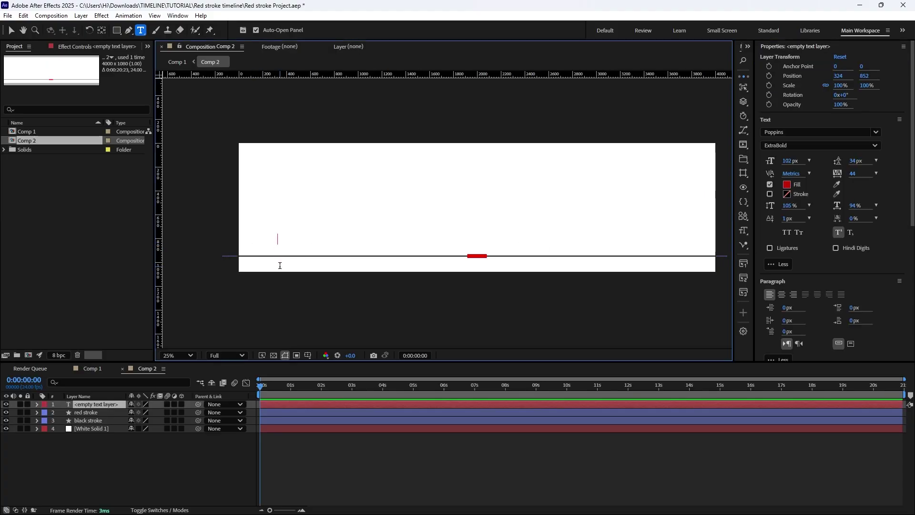
pyautogui.write('18')
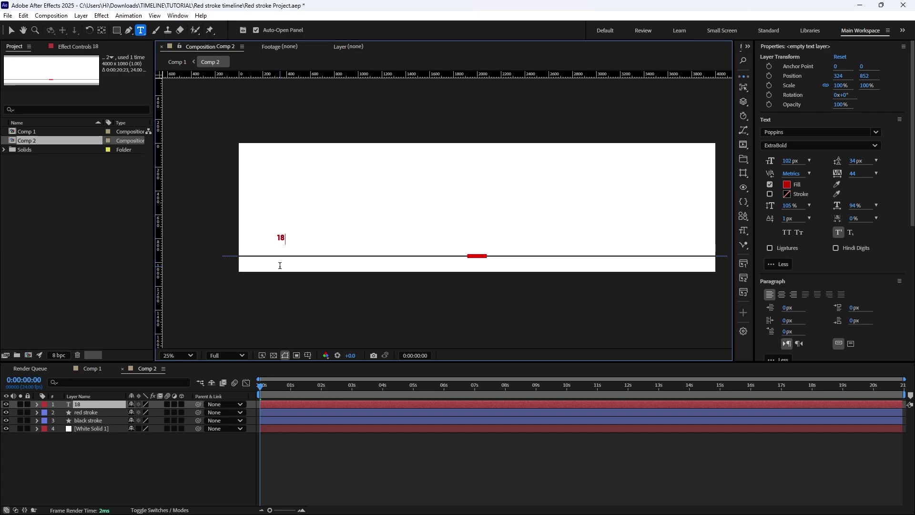
pyautogui.write('50')
# - Change the fill color of the entire 1850 text to black
pyautogui.hotkey('ctrl', 'a')
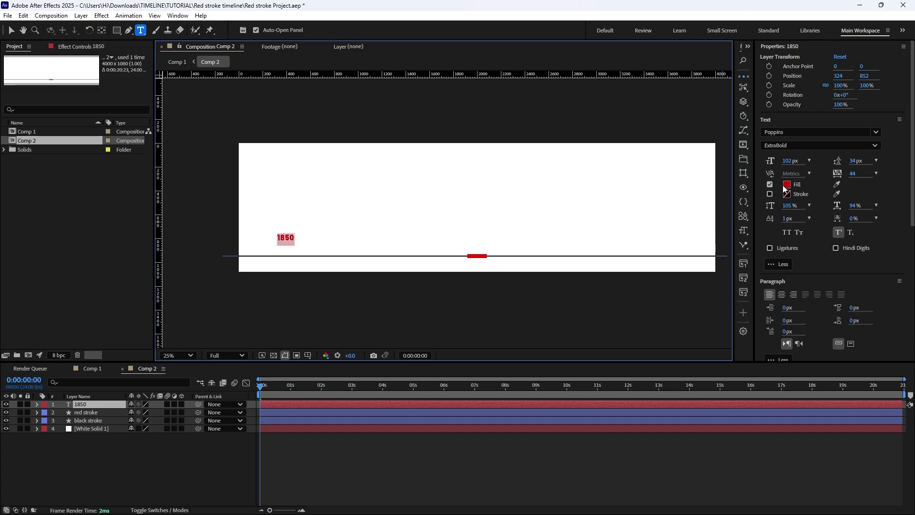
pyautogui.click(787, 184)
pyautogui.click(368, 288)
pyautogui.click(552, 204)
# - Move the 1850 text to just above the black line near the composition's left edge, at about 102, 948
pyautogui.click(11, 30)
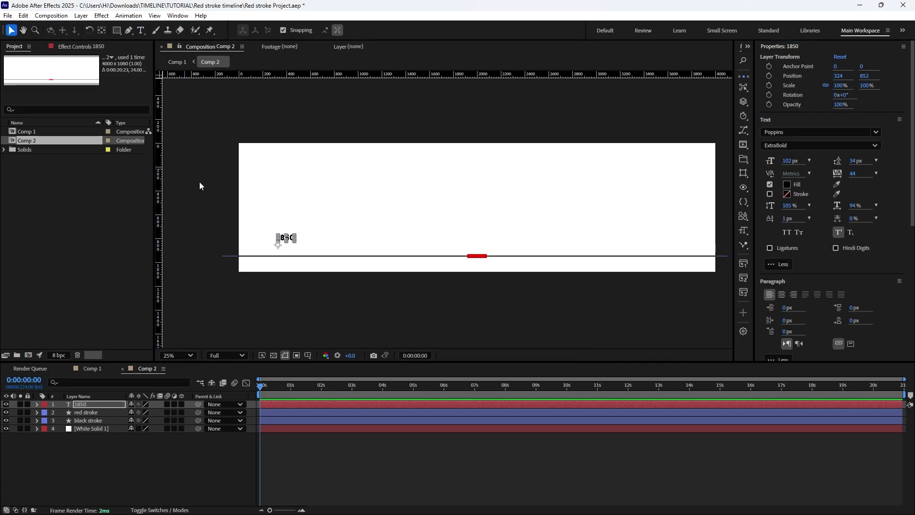
pyautogui.moveTo(290, 239); pyautogui.dragTo(264, 250)
pyautogui.scroll(2, 280, 229)
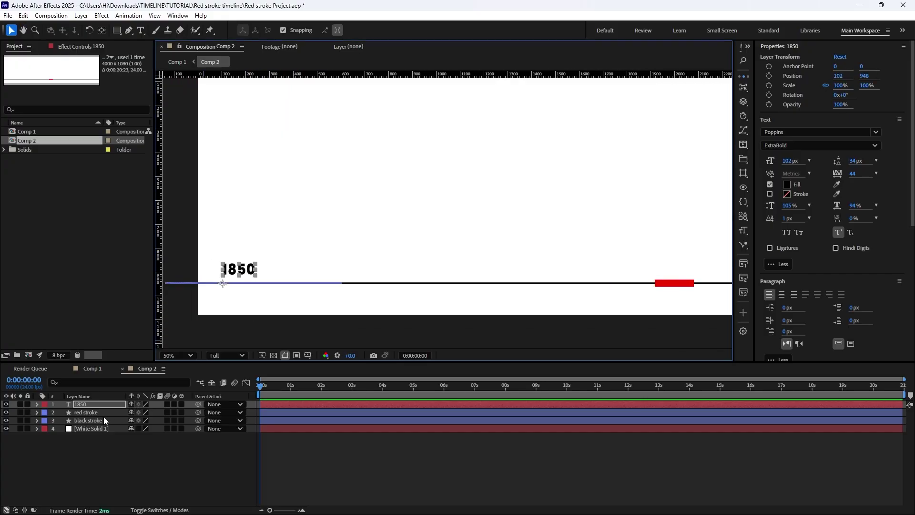
# - Duplicate the 1850 text layer four times
pyautogui.click(90, 403)
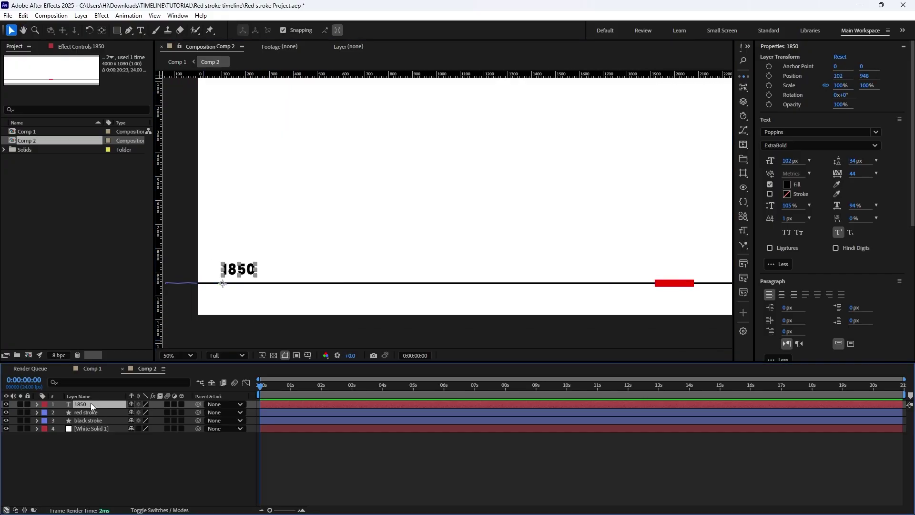
pyautogui.hotkey('ctrl', 'd')
pyautogui.hotkey('ctrl', 'd')
pyautogui.hotkey('ctrl', 'd')
pyautogui.hotkey('ctrl', 'd')
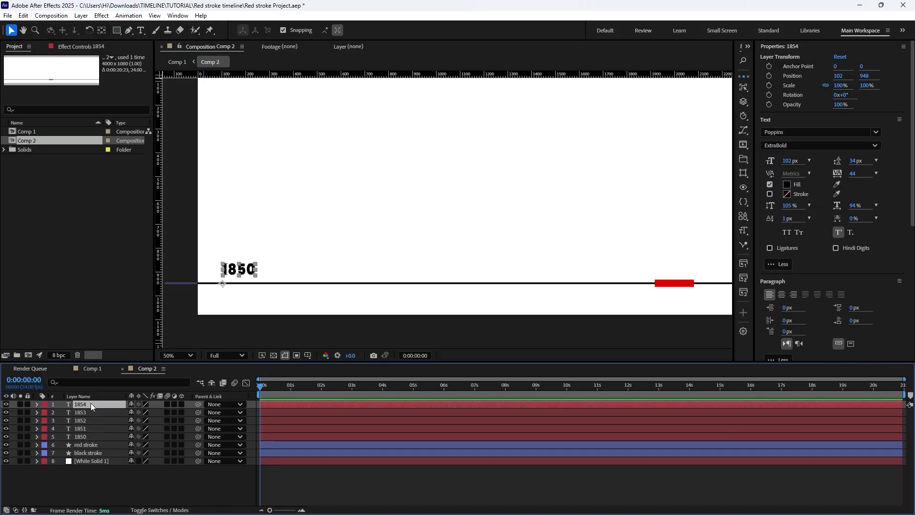
# - Create four more copies of the newest year text layer, making nine year labels
pyautogui.hotkey('ctrl', 'd')
pyautogui.hotkey('ctrl', 'd')
pyautogui.hotkey('ctrl', 'd')
pyautogui.hotkey('ctrl', 'd')
# - Move the 1858 text layer horizontally to X position 3774, near the composition's far right end
pyautogui.press(',')
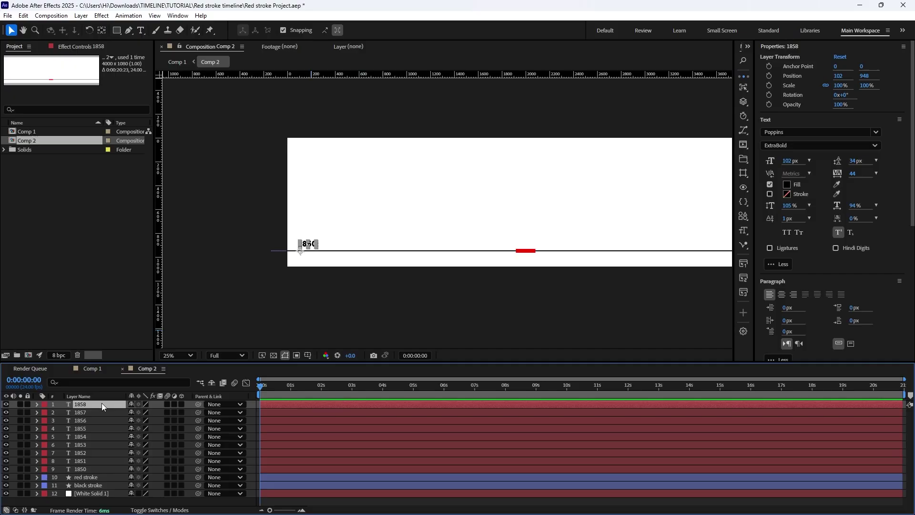
pyautogui.moveTo(409, 293); pyautogui.dragTo(349, 296)
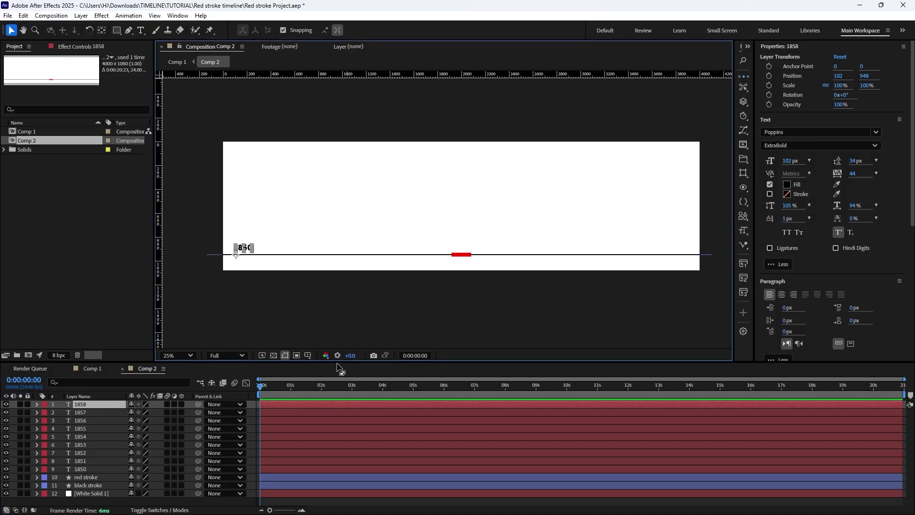
pyautogui.press('p')
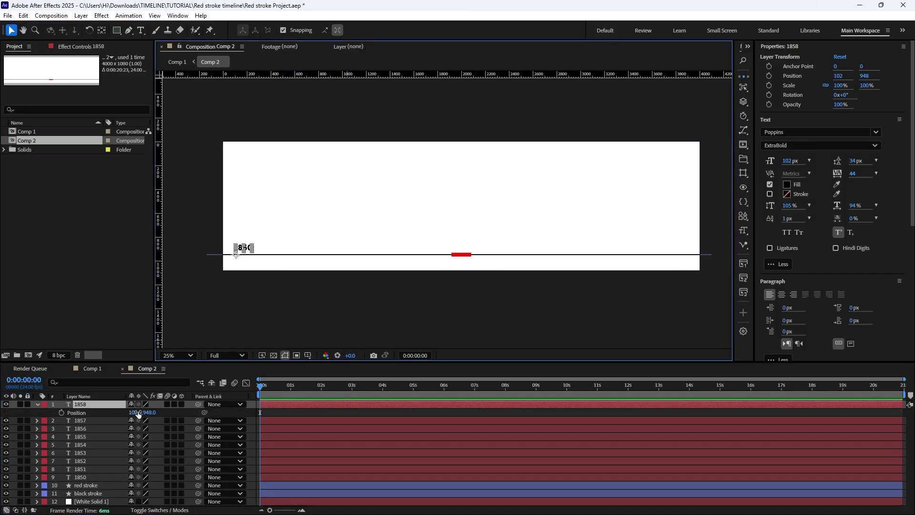
pyautogui.moveTo(130, 414); pyautogui.dragTo(253, 425)
# - Shift the original 1850 text layer slightly left to X position 67
pyautogui.click(95, 420)
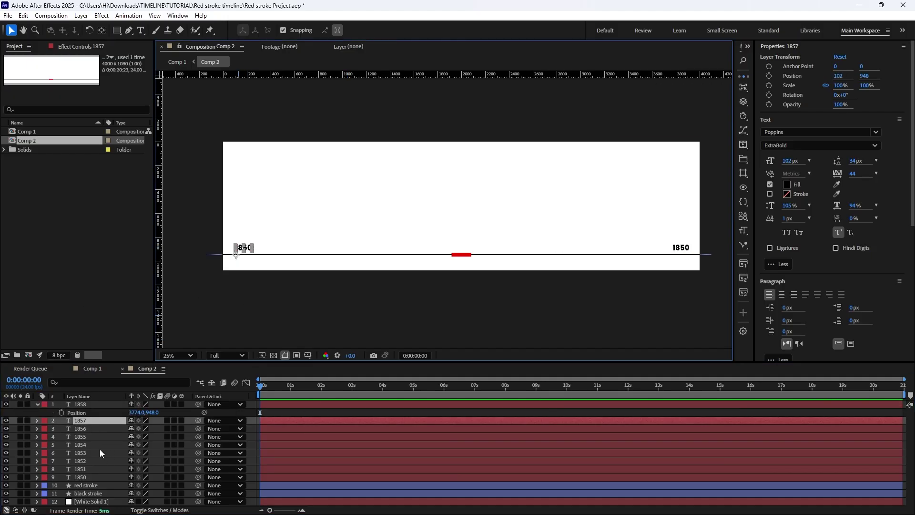
pyautogui.click(96, 477)
pyautogui.press('p')
pyautogui.moveTo(131, 485); pyautogui.dragTo(98, 479)
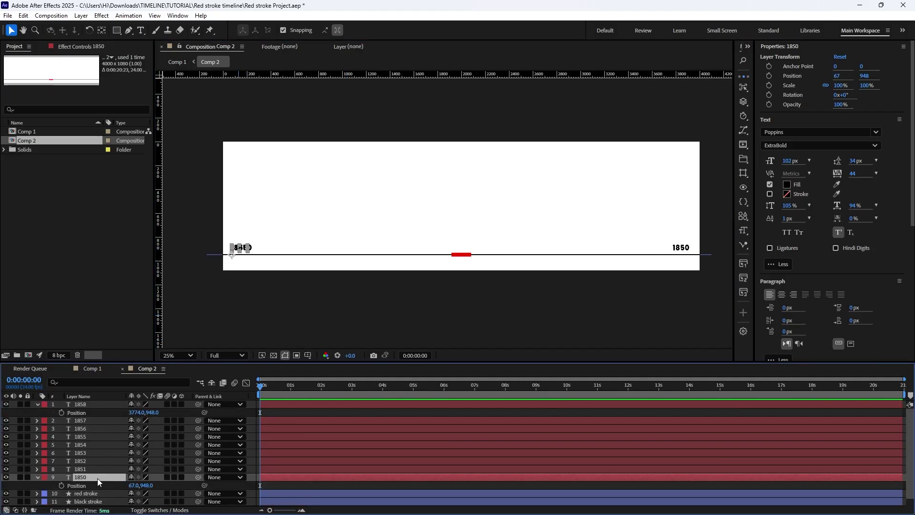
# - Distribute all nine year text layers evenly along the black line by their horizontal centers
pyautogui.keyDown('shift'); pyautogui.click(85, 405); pyautogui.keyUp('shift')
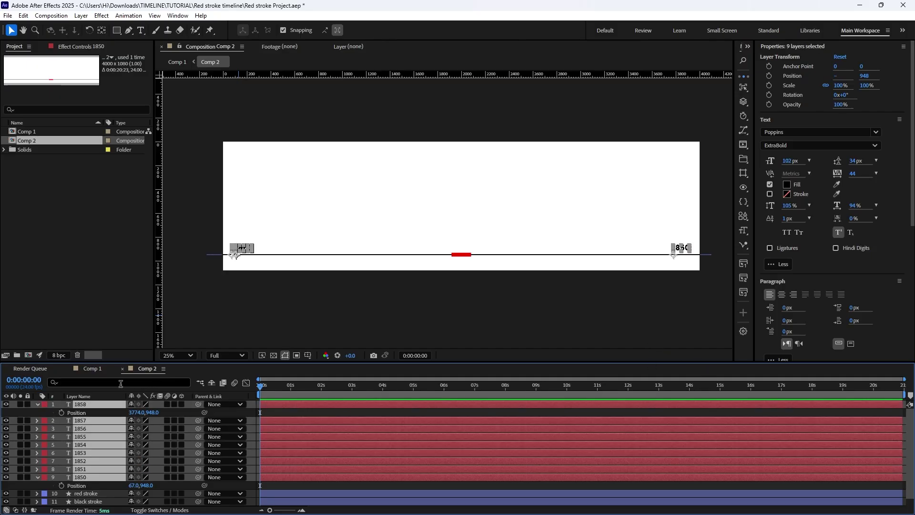
pyautogui.scroll(-10, 801, 277)
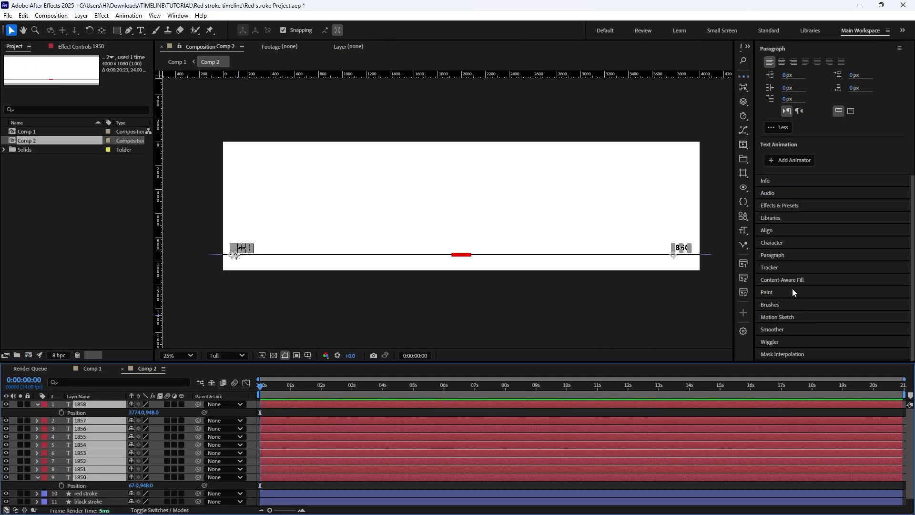
pyautogui.click(773, 234)
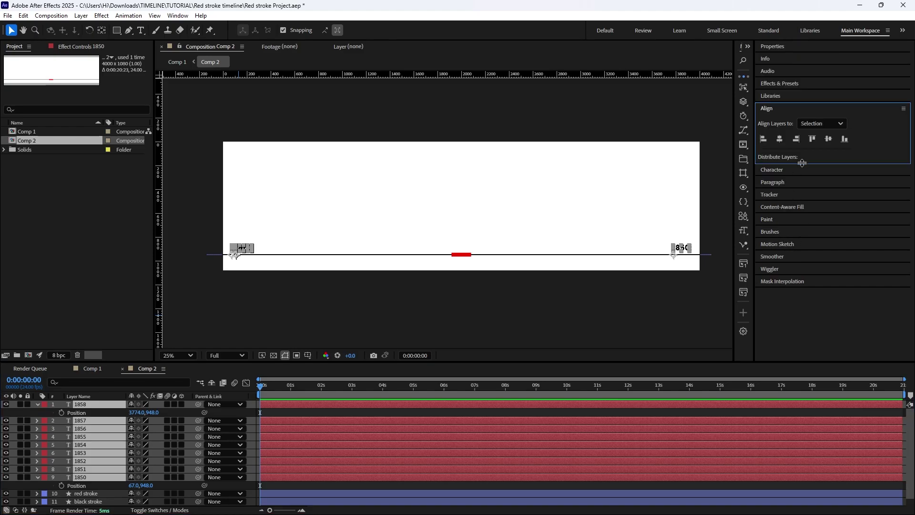
pyautogui.moveTo(802, 163); pyautogui.dragTo(809, 205)
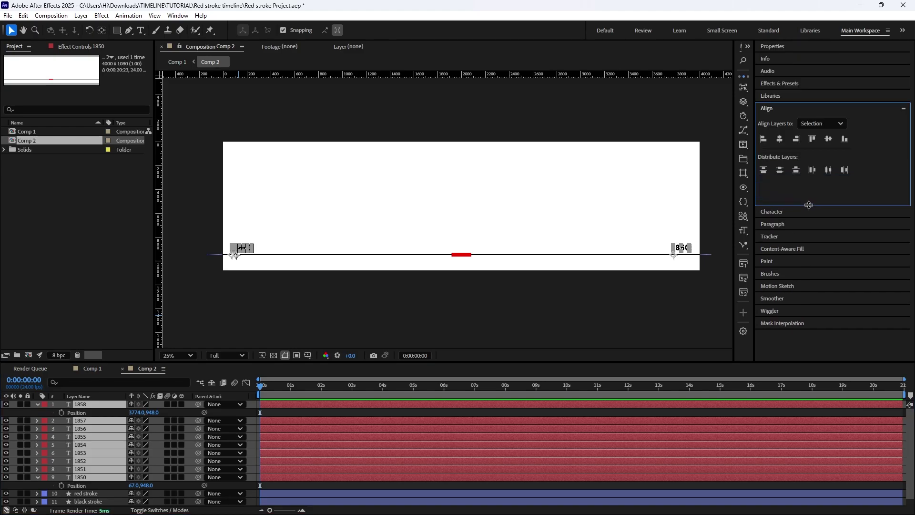
pyautogui.click(829, 171)
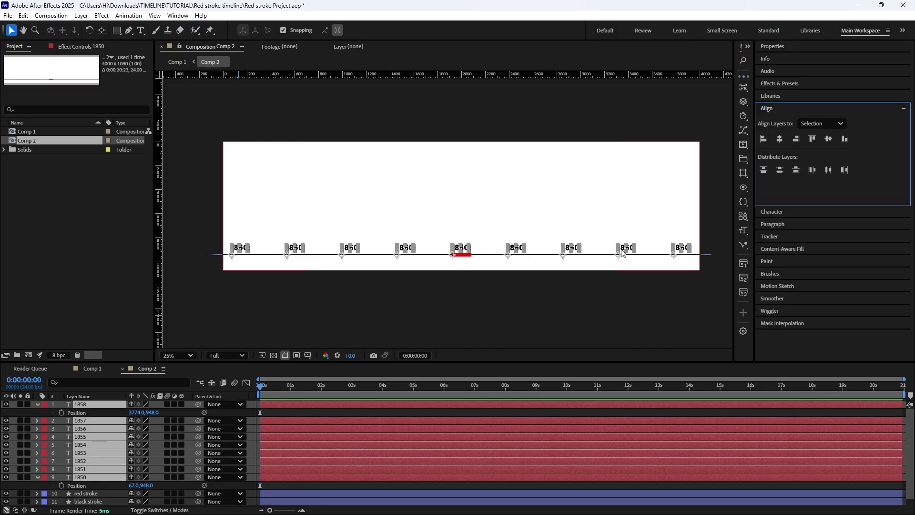
pyautogui.press('.')
pyautogui.press('.')
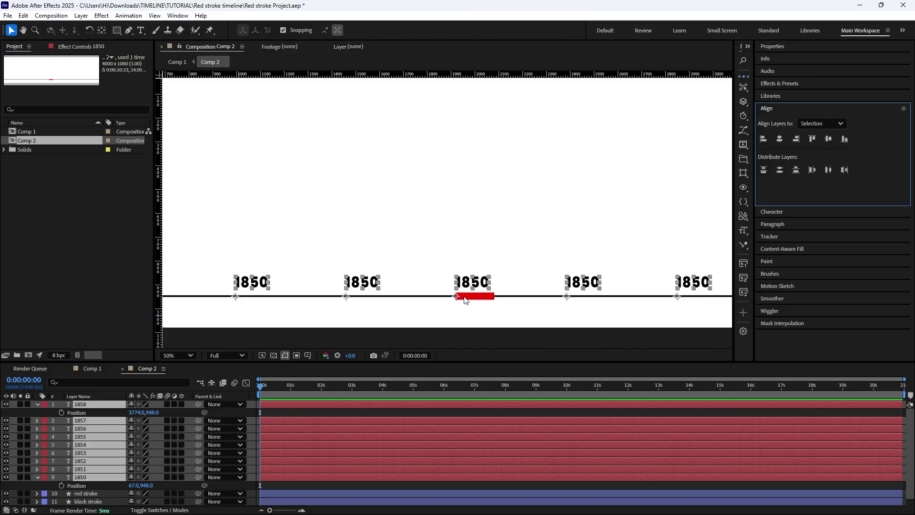
pyautogui.press(',')
pyautogui.press(',')
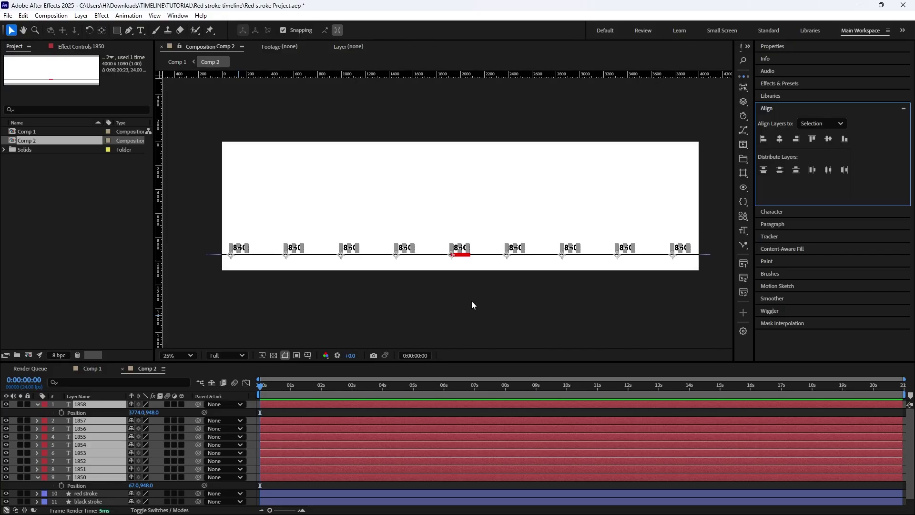
pyautogui.click(80, 405)
pyautogui.click(81, 477)
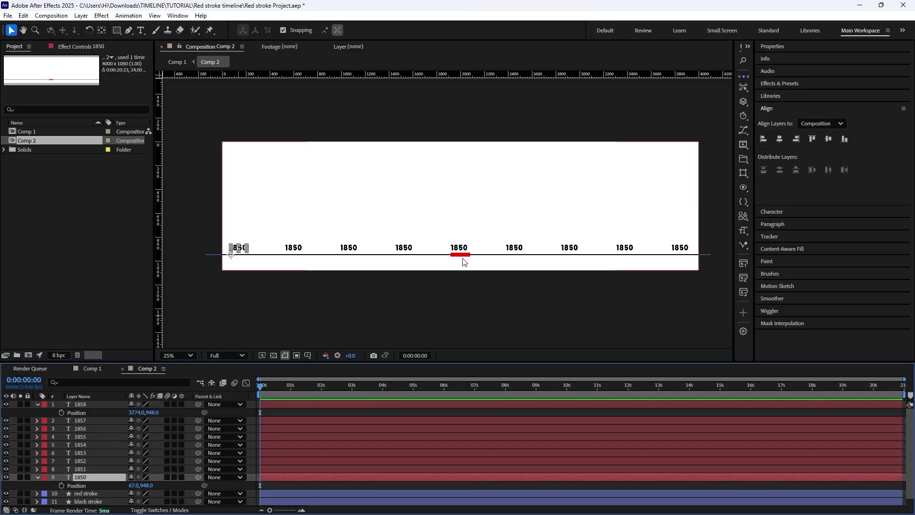
pyautogui.doubleClick(89, 469)
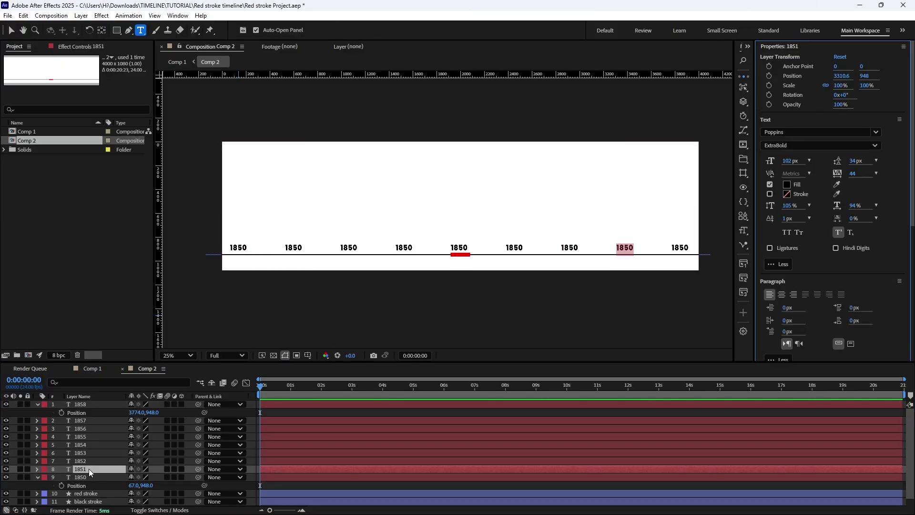
pyautogui.click(84, 469)
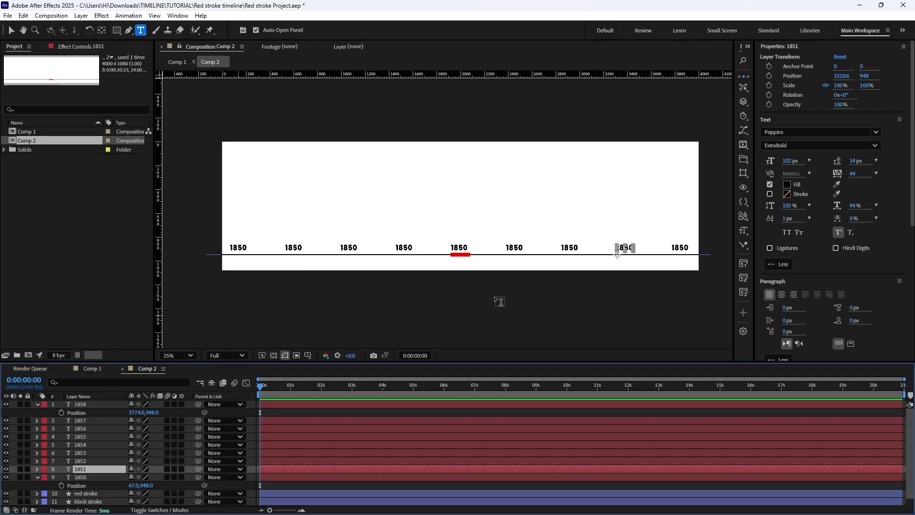
# - Change the text of the second, third and fourth labels along the line to 1860, 1870 and 1880
pyautogui.click(293, 247)
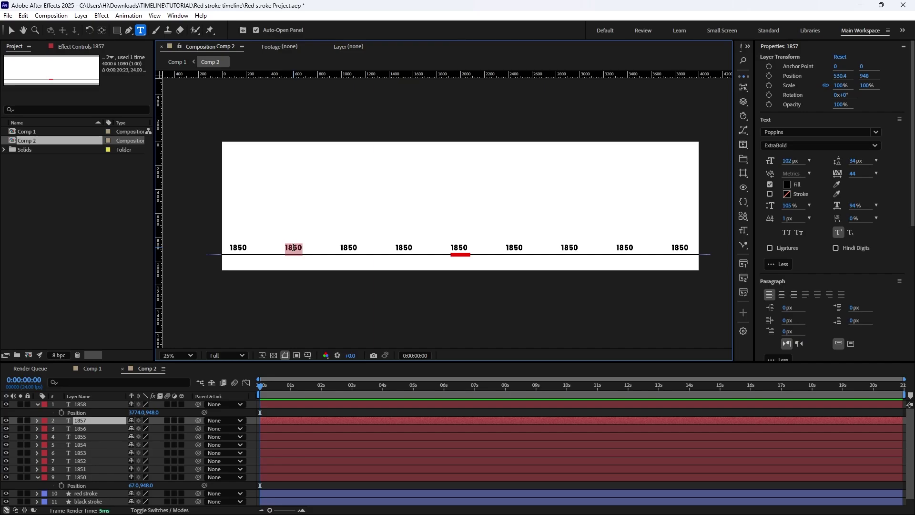
pyautogui.write('1860')
pyautogui.doubleClick(81, 428)
pyautogui.write('1870')
pyautogui.doubleClick(84, 436)
pyautogui.write('1880')
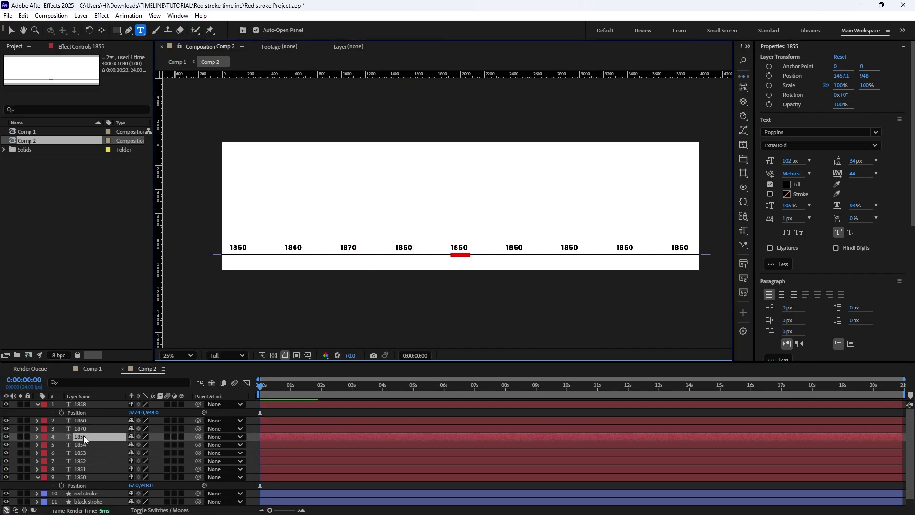
# - Change the text of the fifth and sixth labels along the line to 1890 and 1990
pyautogui.doubleClick(84, 444)
pyautogui.write('1890')
pyautogui.doubleClick(86, 453)
pyautogui.write('1990')
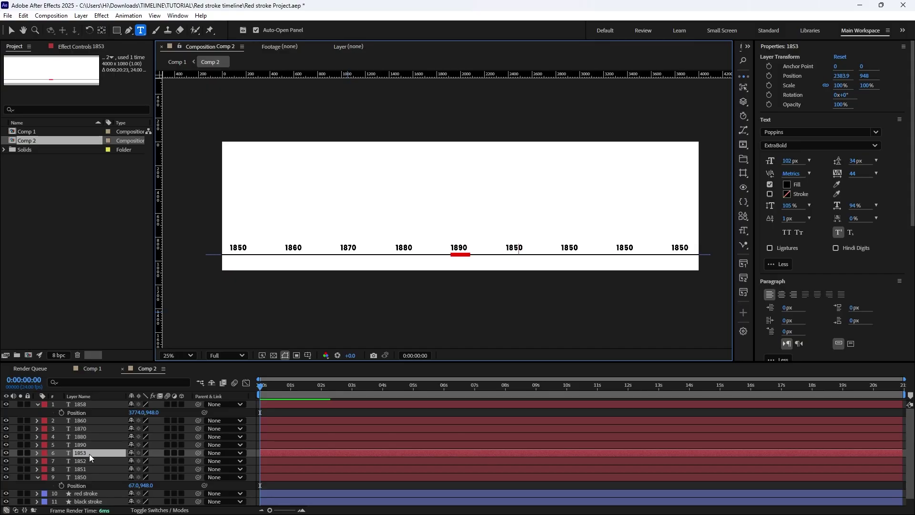
# - Change the text of the last three labels along the line to 1910, 1920 and 1930
pyautogui.doubleClick(81, 461)
pyautogui.write('1910')
pyautogui.doubleClick(84, 469)
pyautogui.write('1920')
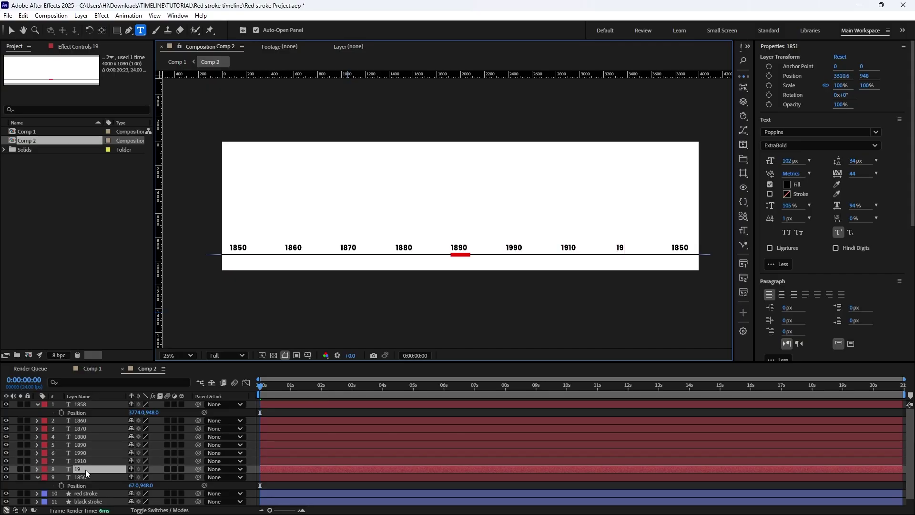
pyautogui.doubleClick(87, 476)
pyautogui.doubleClick(79, 404)
pyautogui.write('1930')
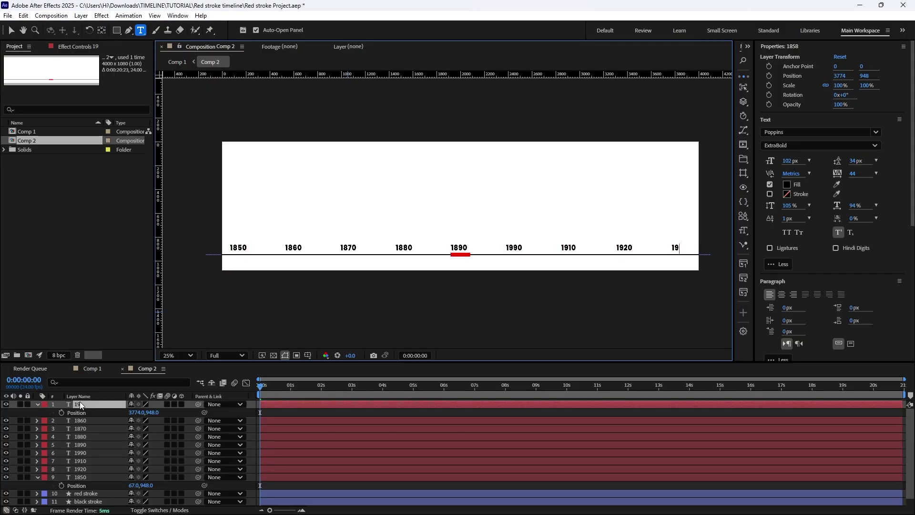
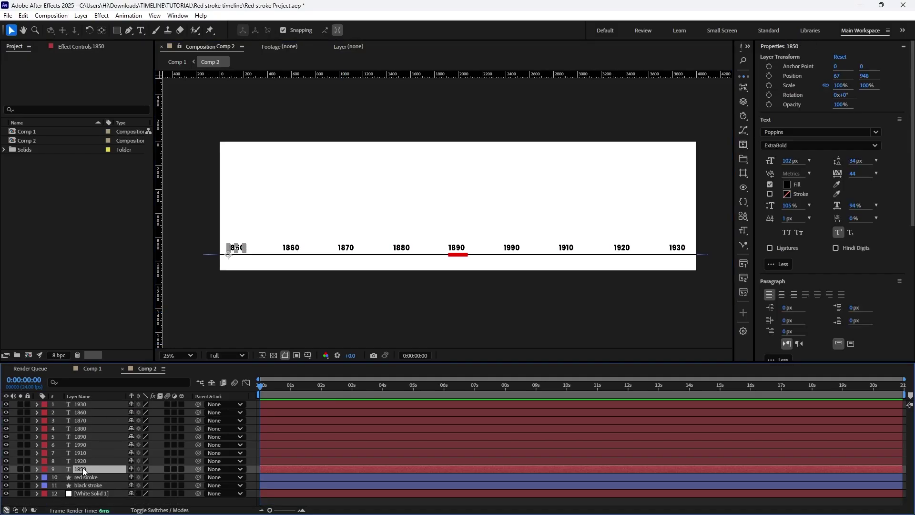
# - Pre-compose all nine year text layers into a new composition named "year 1"
pyautogui.keyDown('shift'); pyautogui.click(92, 405); pyautogui.keyUp('shift')
pyautogui.rightClick(93, 404)
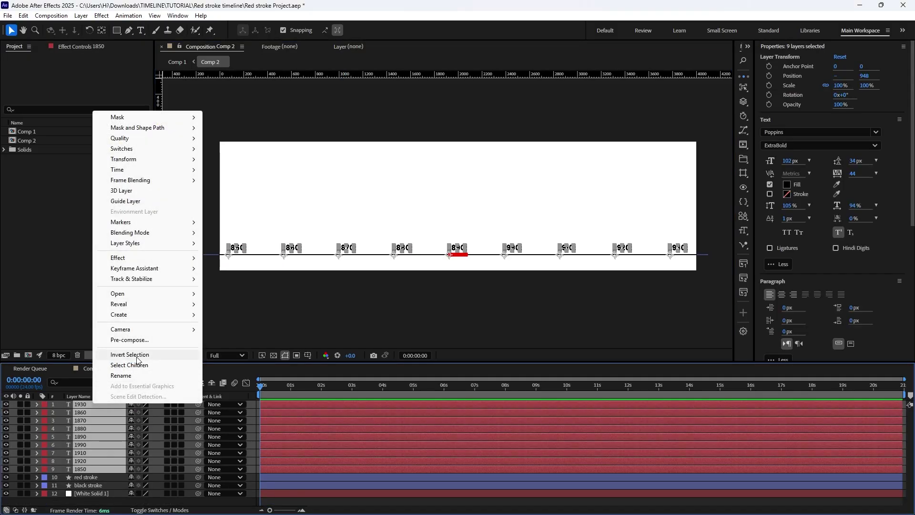
pyautogui.click(130, 339)
pyautogui.write('year 1')
pyautogui.press('Return')
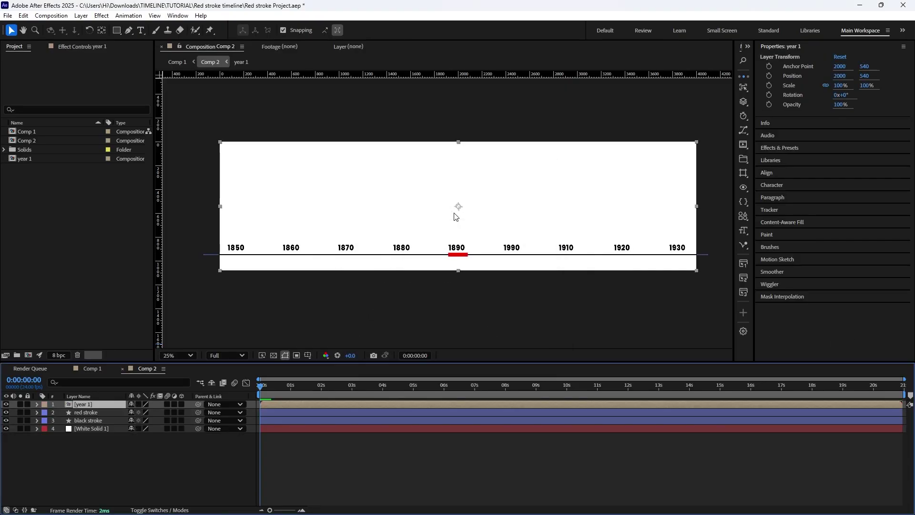
# - Add a white 4000 x 1080 px solid inside the year 1 composition and place it beneath all the year labels
pyautogui.doubleClick(92, 405)
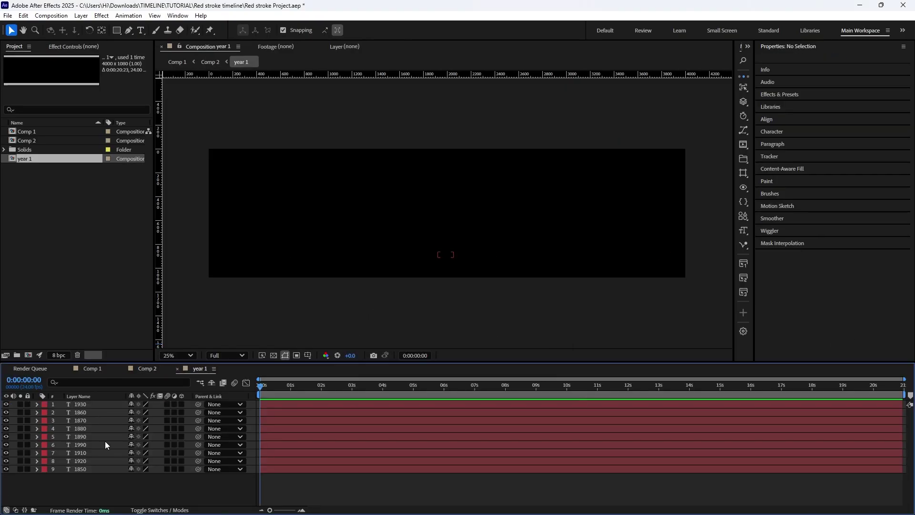
pyautogui.rightClick(99, 490)
pyautogui.moveTo(125, 367)
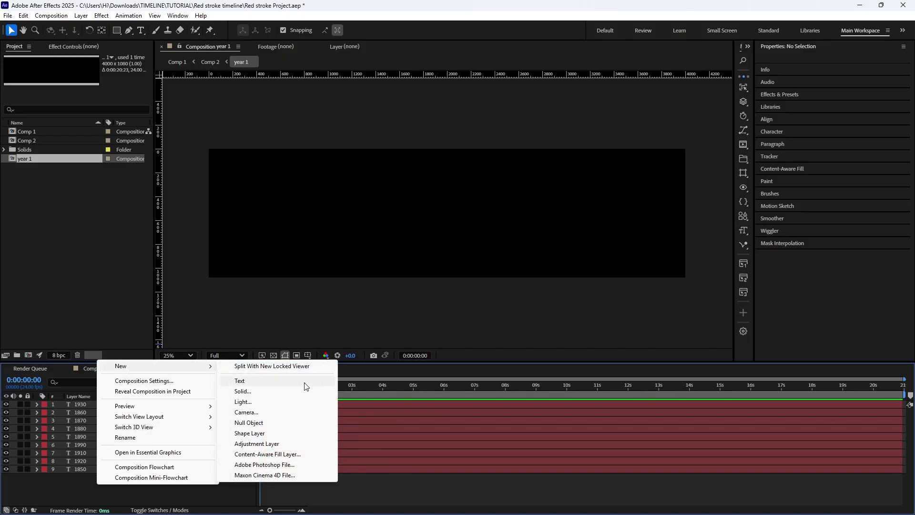
pyautogui.click(243, 391)
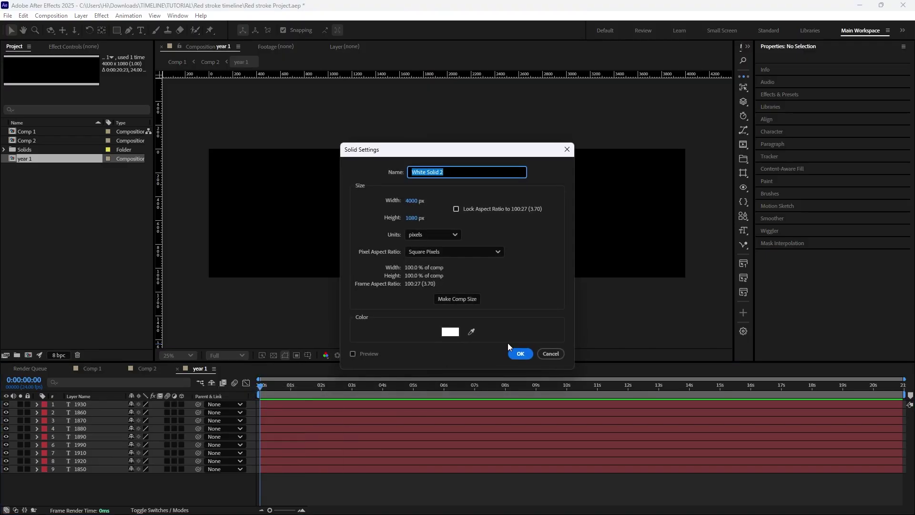
pyautogui.click(514, 350)
pyautogui.moveTo(118, 408); pyautogui.dragTo(100, 478)
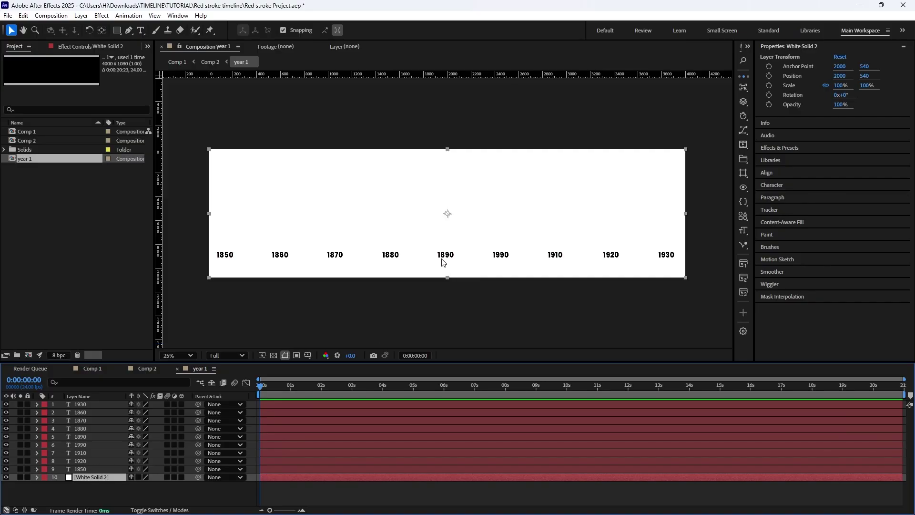
# - Place two vertical guides, one just outside each side of the 1890 label
pyautogui.moveTo(162, 232); pyautogui.dragTo(436, 236)
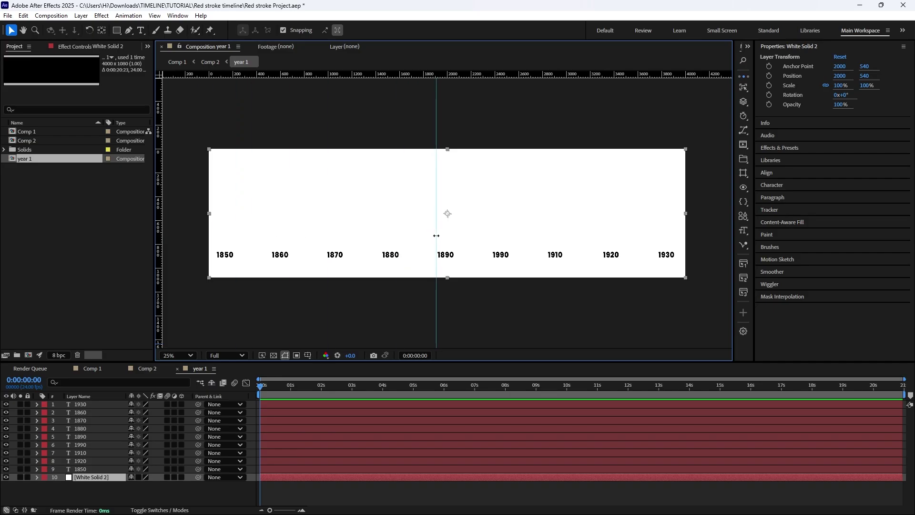
pyautogui.moveTo(159, 224); pyautogui.dragTo(455, 223)
# - Add a null object to the year 1 composition and parent all nine year text layers to it
pyautogui.rightClick(105, 487)
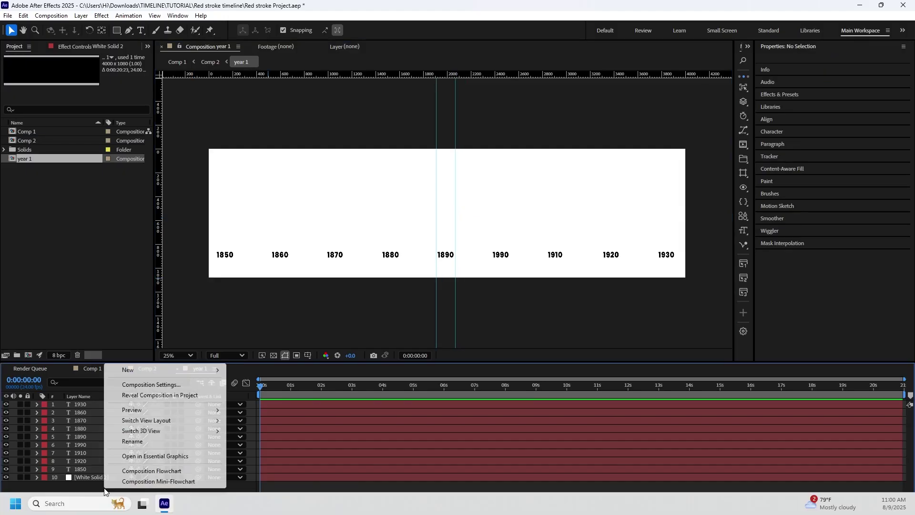
pyautogui.moveTo(212, 370)
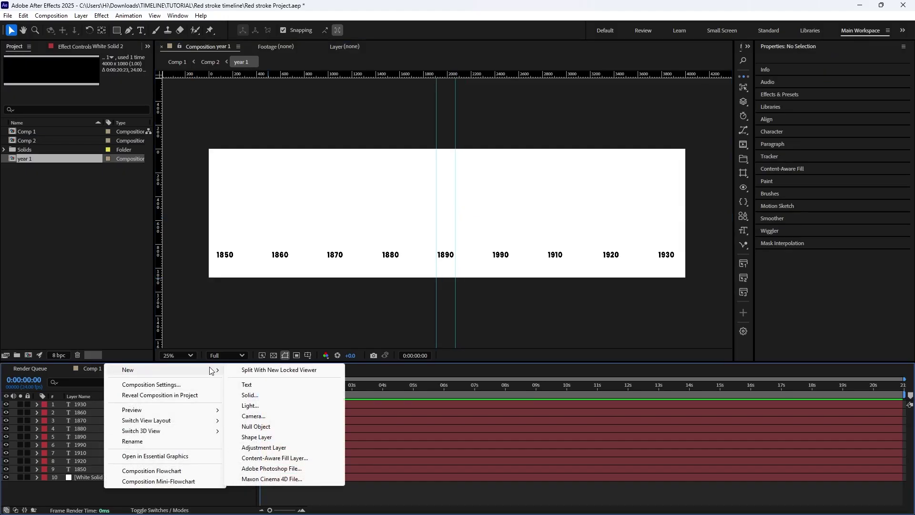
pyautogui.click(268, 427)
pyautogui.click(80, 477)
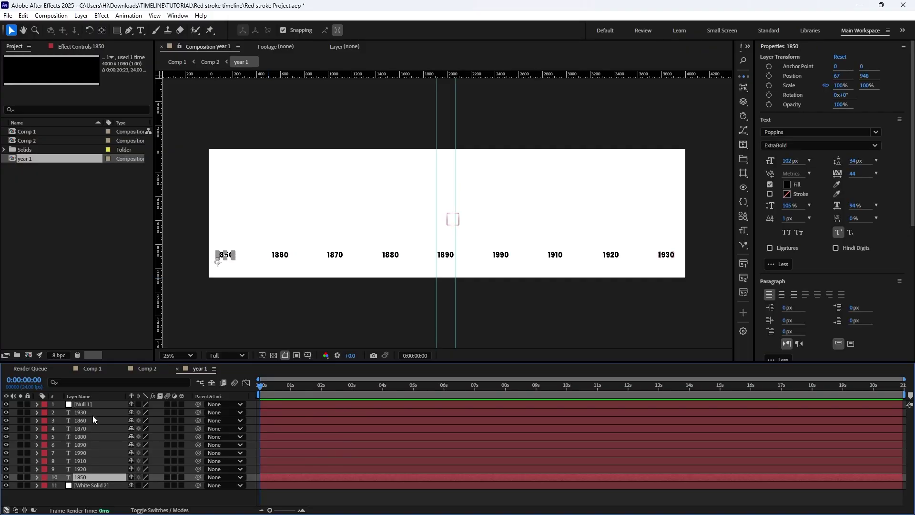
pyautogui.keyDown('shift'); pyautogui.click(93, 413); pyautogui.keyUp('shift')
pyautogui.moveTo(185, 415); pyautogui.dragTo(86, 406)
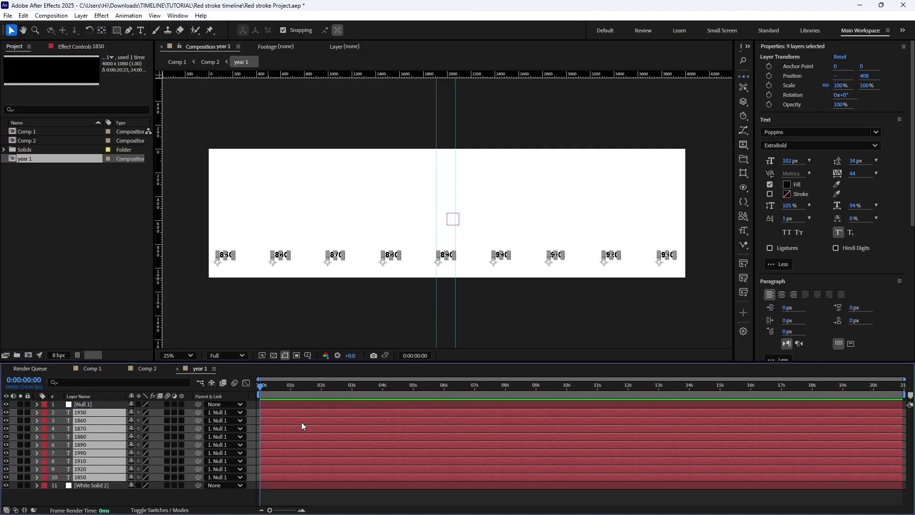
# - Keyframe the null's Position at 0:00:00:10, and set its X position to 3389 at 0:00:01:07 to bring 1860 between the guides
pyautogui.moveTo(34, 380); pyautogui.dragTo(38, 380)
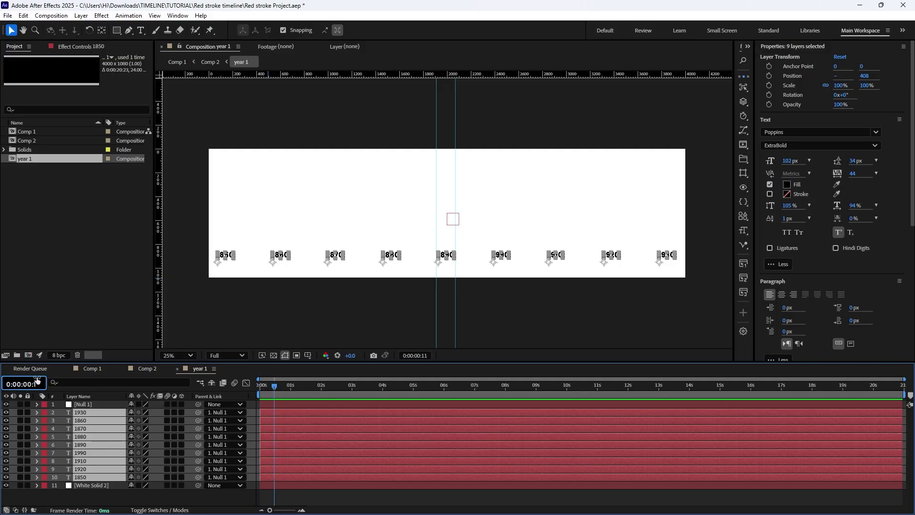
pyautogui.click(92, 405)
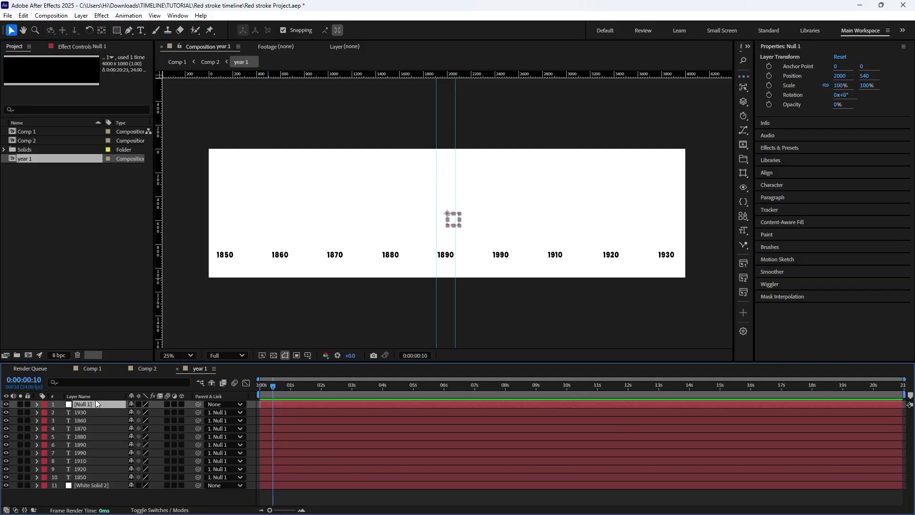
pyautogui.hotkey('alt', 'shift', 'p')
pyautogui.moveTo(273, 391); pyautogui.dragTo(299, 391)
pyautogui.moveTo(132, 416)
pyautogui.mouseDown()
pyautogui.moveTo(548, 439)
pyautogui.moveTo(820, 439)
pyautogui.mouseUp()
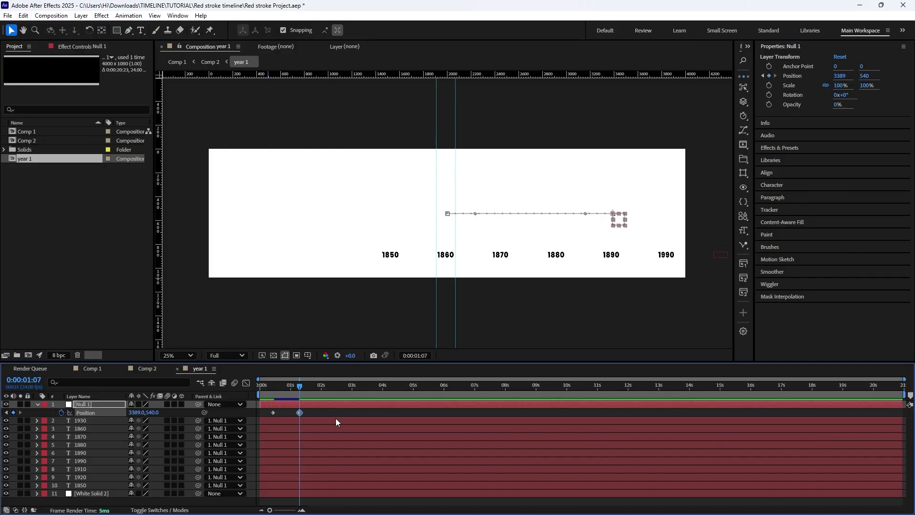
# - Hold the null's Position with a keyframe at 0:00:01:20, and set its X position to 608 at 0:00:04:00 to bring 1920 between the guides
pyautogui.moveTo(300, 386); pyautogui.dragTo(318, 389)
pyautogui.click(12, 413)
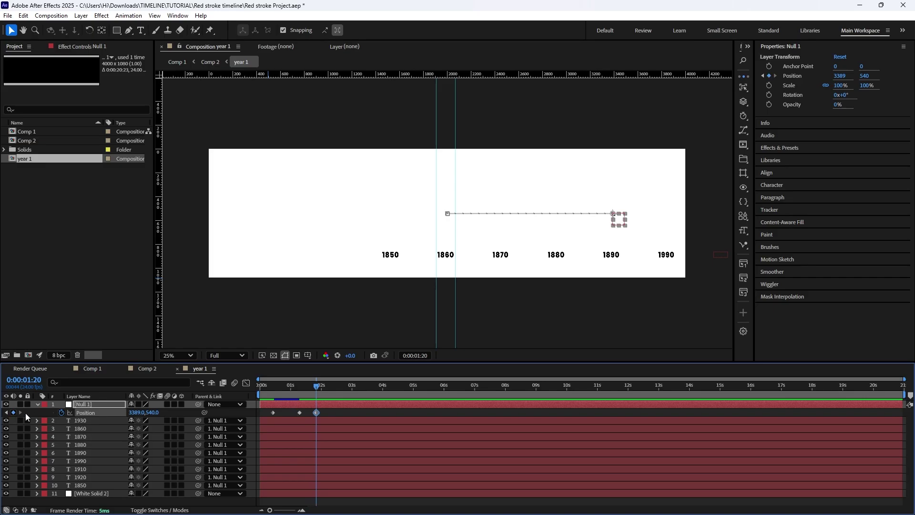
pyautogui.press('F2')
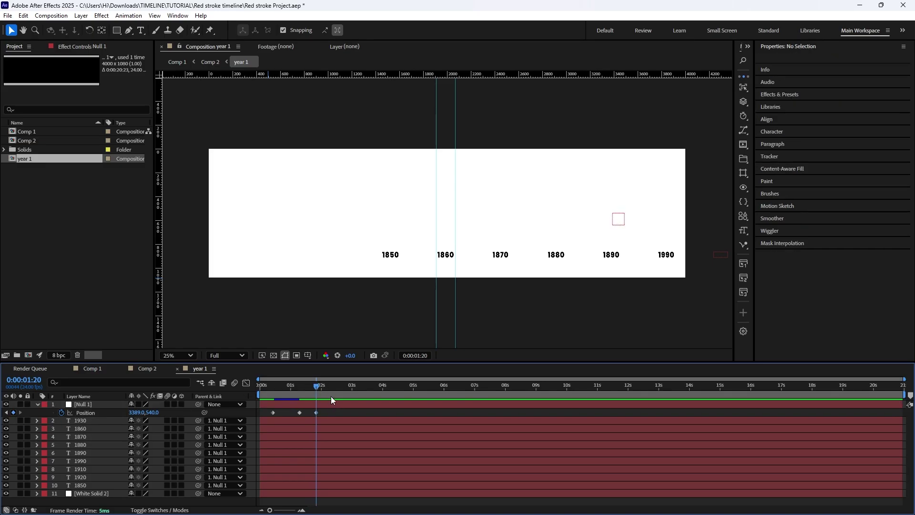
pyautogui.moveTo(319, 389); pyautogui.dragTo(386, 393)
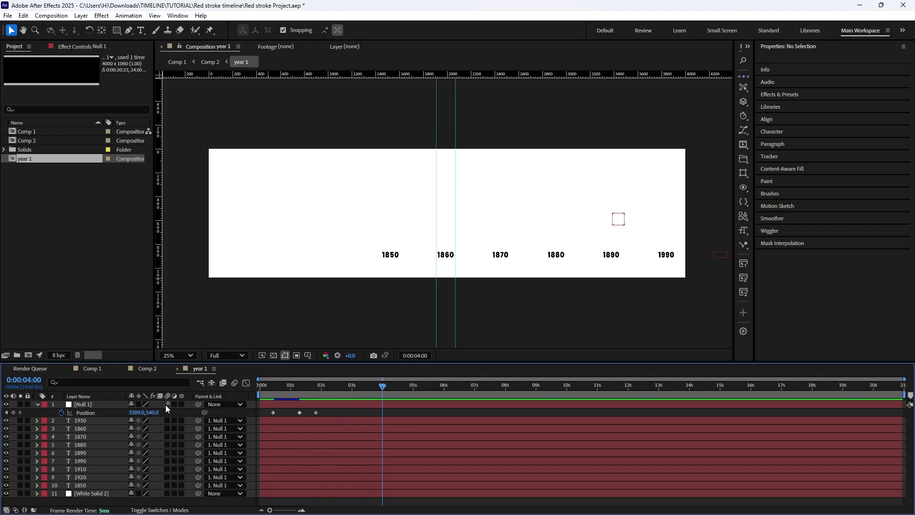
pyautogui.moveTo(136, 414)
pyautogui.mouseDown()
pyautogui.moveTo(108, 413)
pyautogui.moveTo(137, 412)
pyautogui.moveTo(120, 413)
pyautogui.mouseUp()
# - Ease the null's Position keyframes and retime the last three to about 2.5, 3.2 and 6 seconds
pyautogui.moveTo(399, 411); pyautogui.dragTo(248, 419)
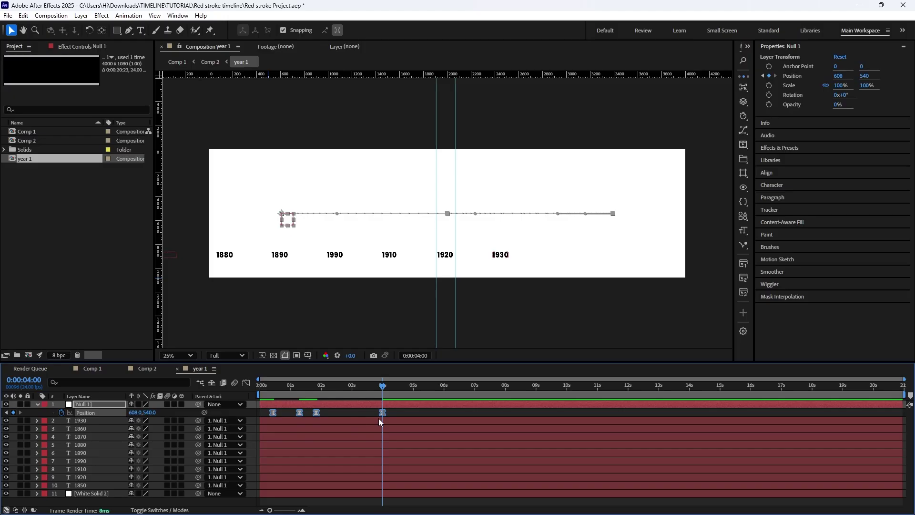
pyautogui.moveTo(383, 413); pyautogui.dragTo(443, 421)
pyautogui.click(358, 413)
pyautogui.moveTo(314, 411); pyautogui.dragTo(357, 413)
# - Apply Easy Ease to all the null's Position keyframes and adjust the influence handles in the speed graph
pyautogui.moveTo(453, 413); pyautogui.dragTo(265, 413)
pyautogui.click(246, 383)
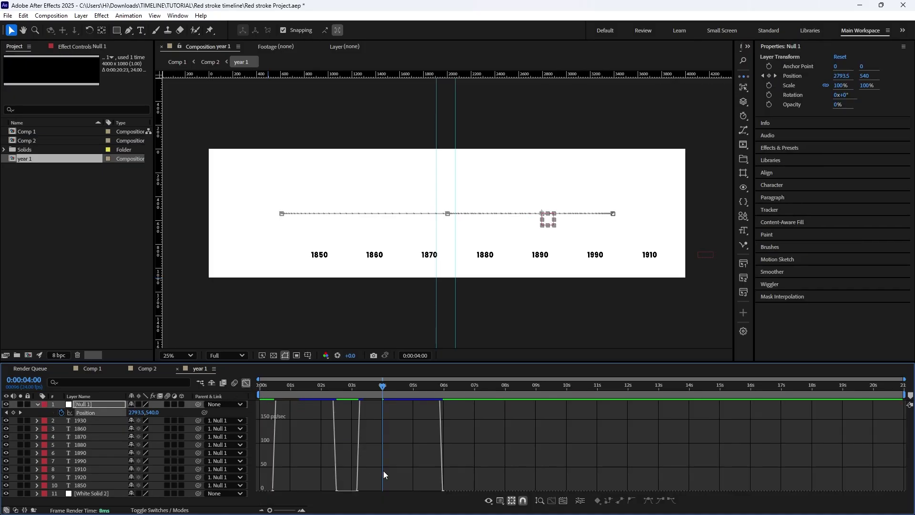
pyautogui.press('F9')
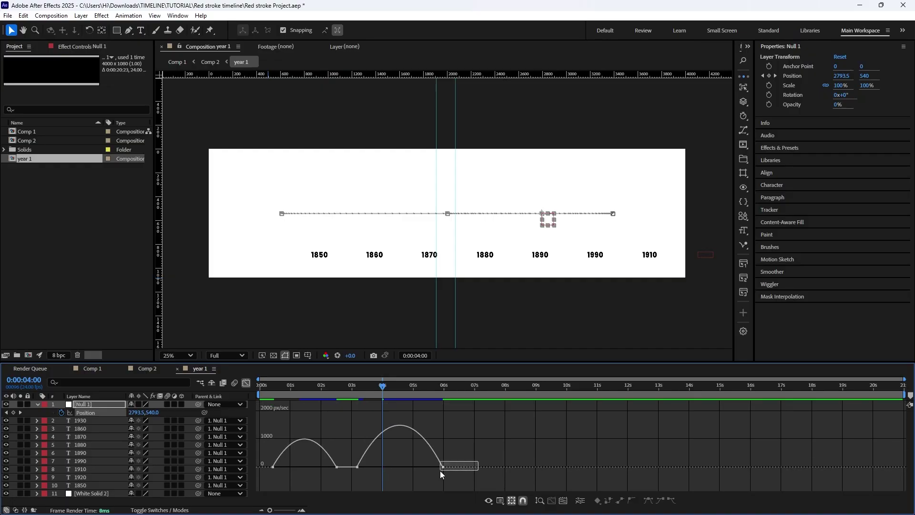
pyautogui.moveTo(327, 469); pyautogui.dragTo(288, 470)
pyautogui.click(246, 383)
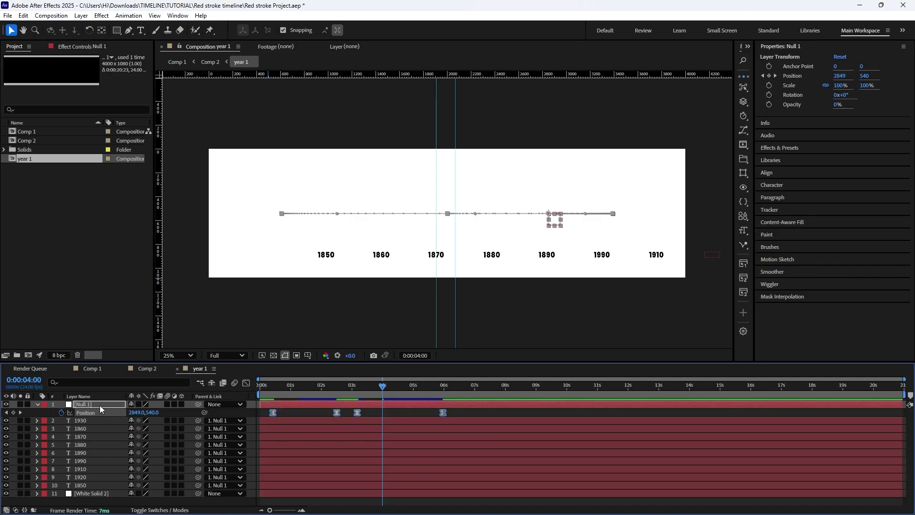
# - Hide the white solid in the year 1 composition and preview the animation from the start in Comp 1
pyautogui.click(71, 493)
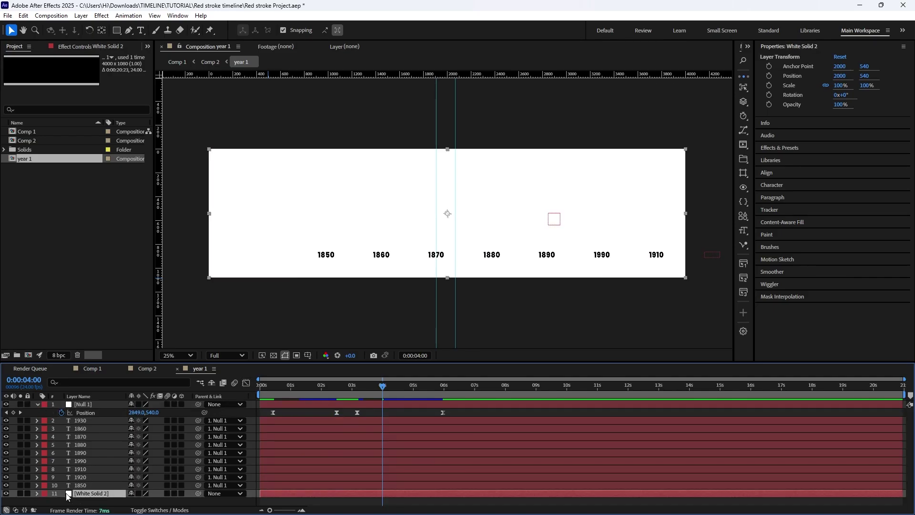
pyautogui.click(7, 493)
pyautogui.click(98, 370)
pyautogui.click(374, 386)
pyautogui.press('Home')
pyautogui.press('space')
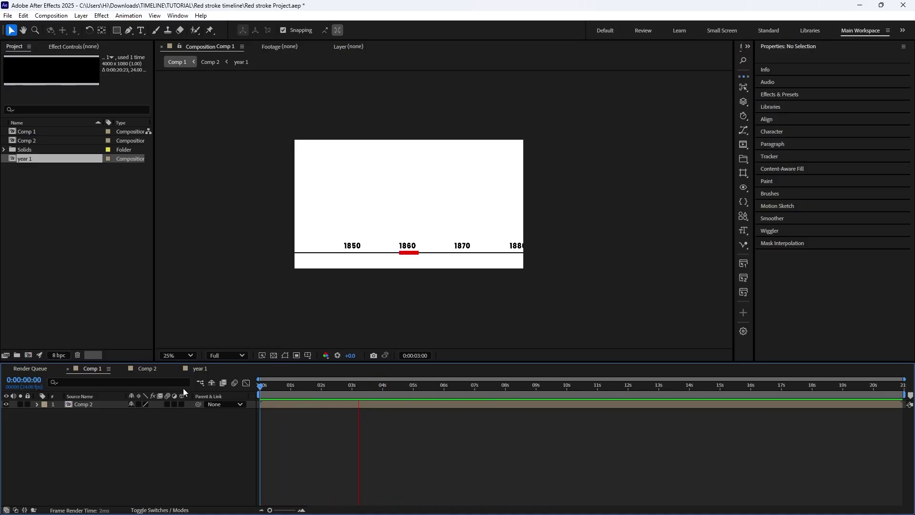
pyautogui.press('space')
# - Duplicate the year 1 layer in Comp 2 and rename the upper copy year 2
pyautogui.click(145, 369)
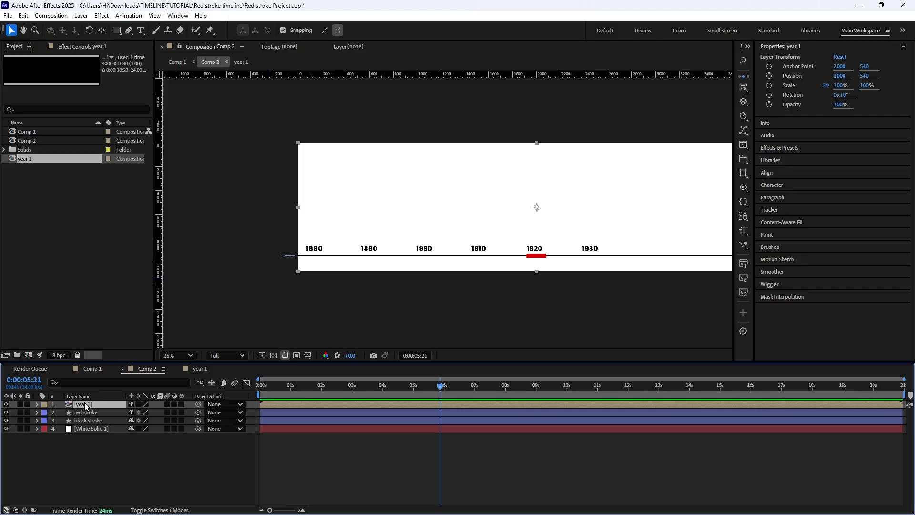
pyautogui.hotkey('ctrl', 'd')
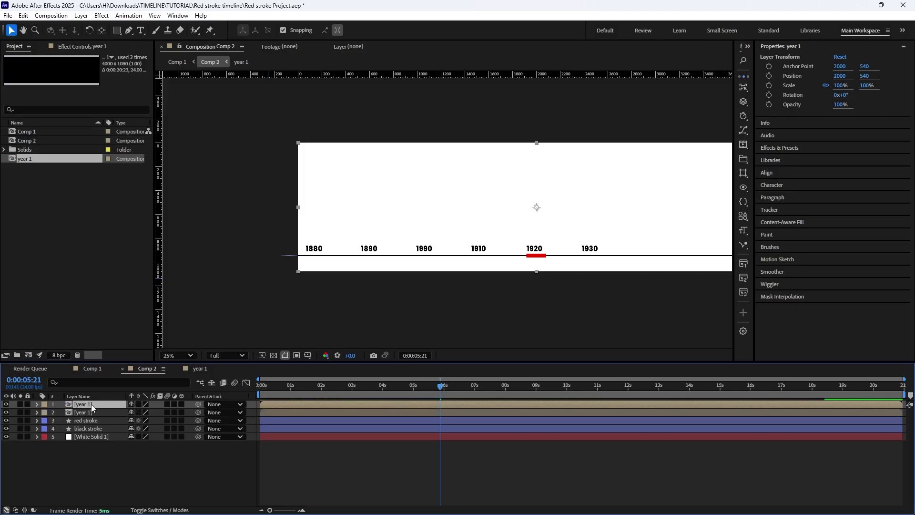
pyautogui.press('Return')
pyautogui.click(100, 403)
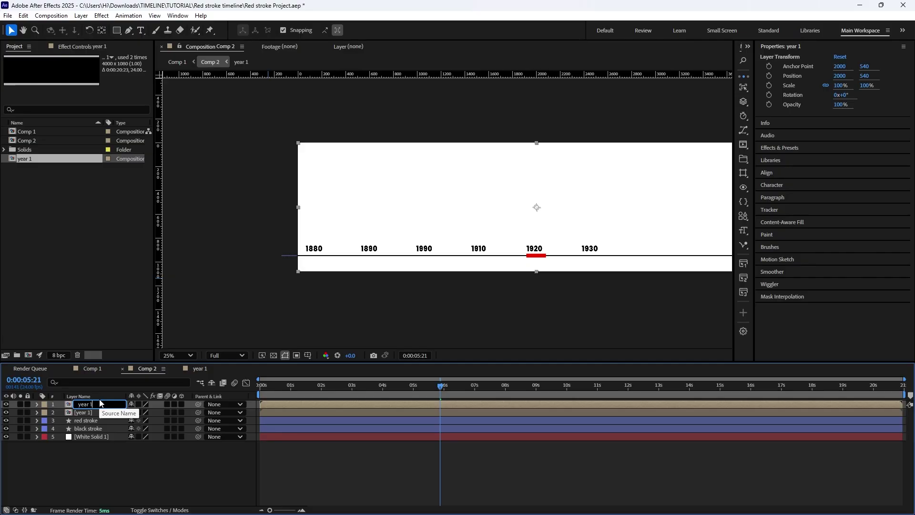
pyautogui.press('Return')
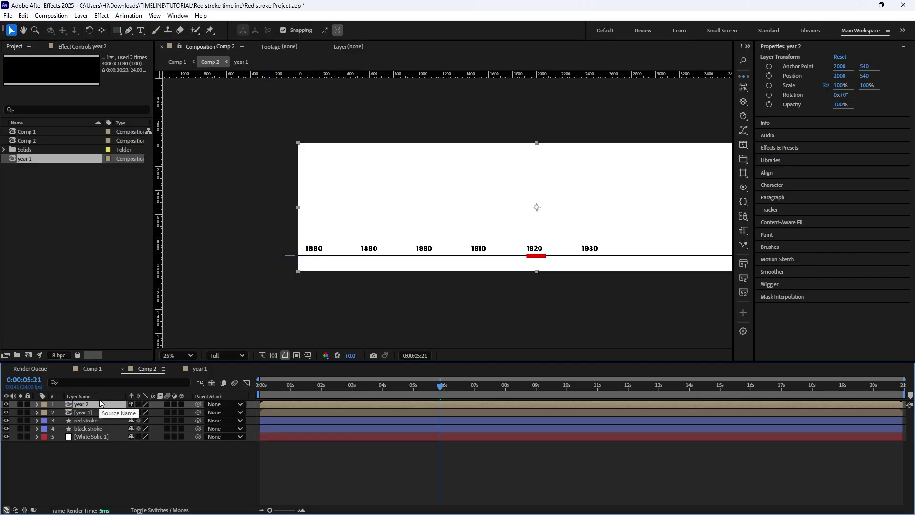
# - Set the opacity of the year 1 layer in Comp 2 to 20%
pyautogui.click(116, 450)
pyautogui.click(81, 415)
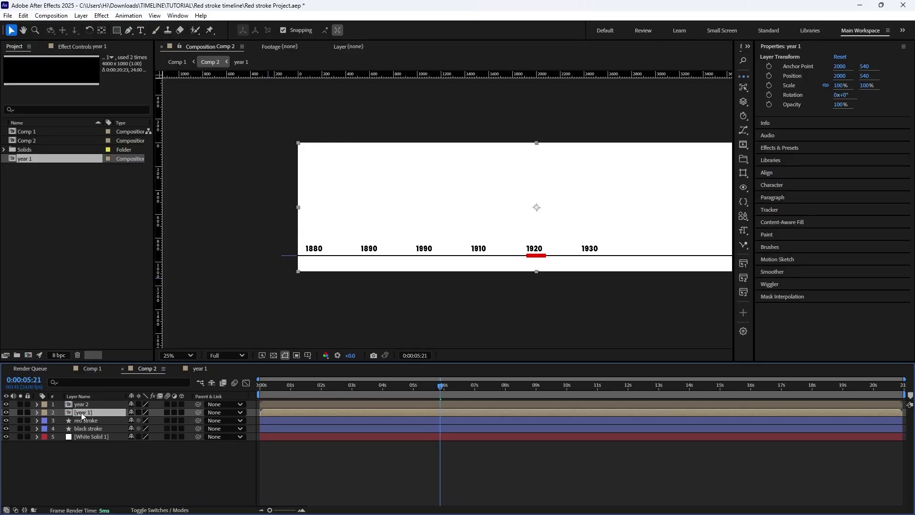
pyautogui.press('t')
pyautogui.click(133, 421)
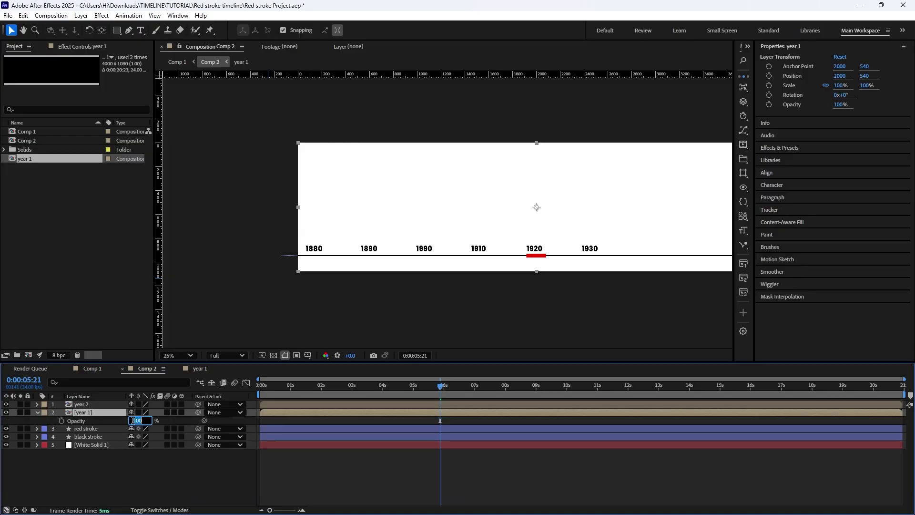
pyautogui.write('20')
pyautogui.click(104, 468)
# - Draw a rectangular mask on the year 2 layer around the 1890 label and the red marker at 0:00:00:00
pyautogui.click(90, 404)
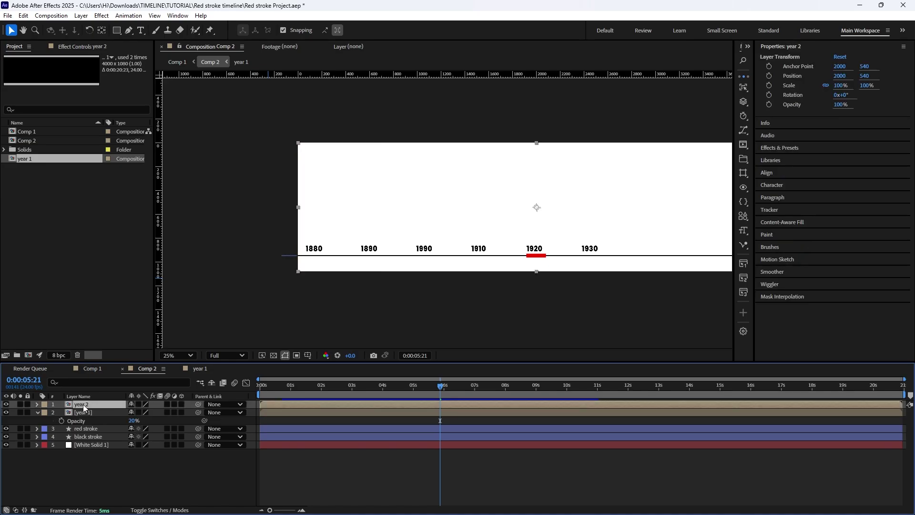
pyautogui.press(',')
pyautogui.press(',')
pyautogui.press(',')
pyautogui.press(',')
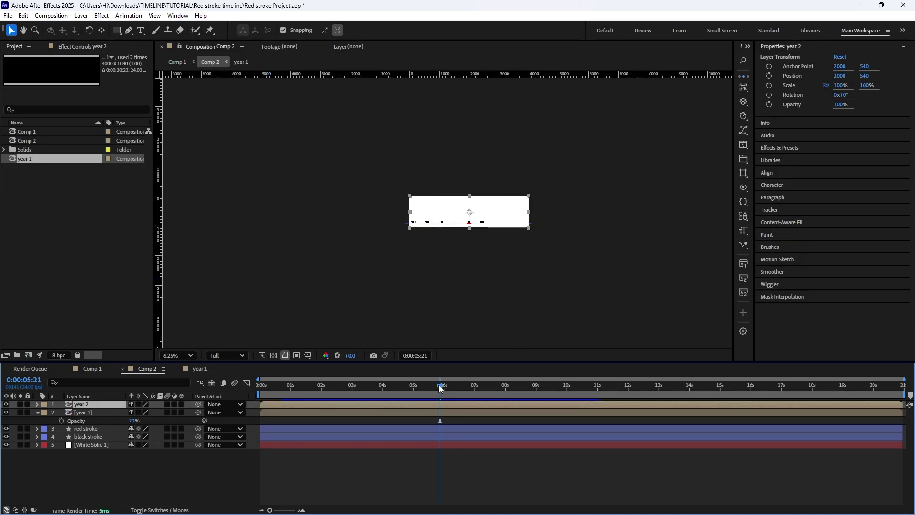
pyautogui.press('Home')
pyautogui.press('.')
pyautogui.press('.')
pyautogui.press('.')
pyautogui.press('.')
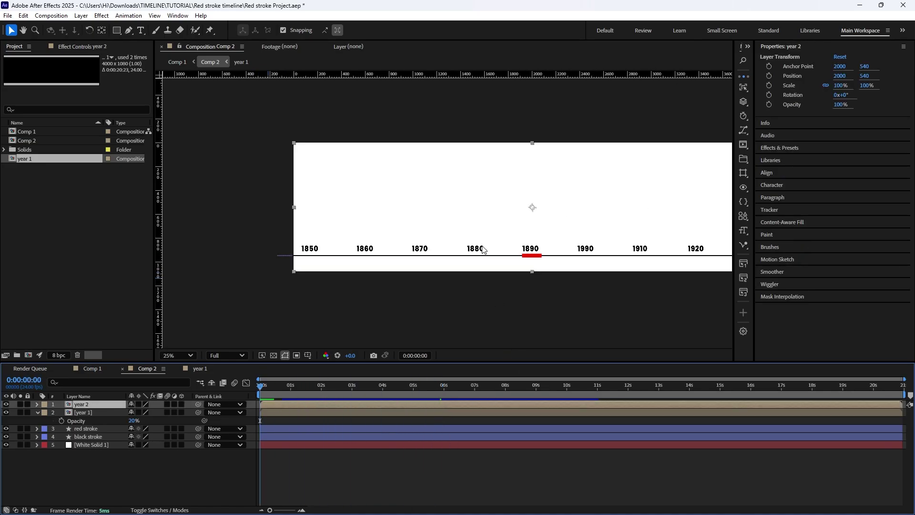
pyautogui.click(117, 30)
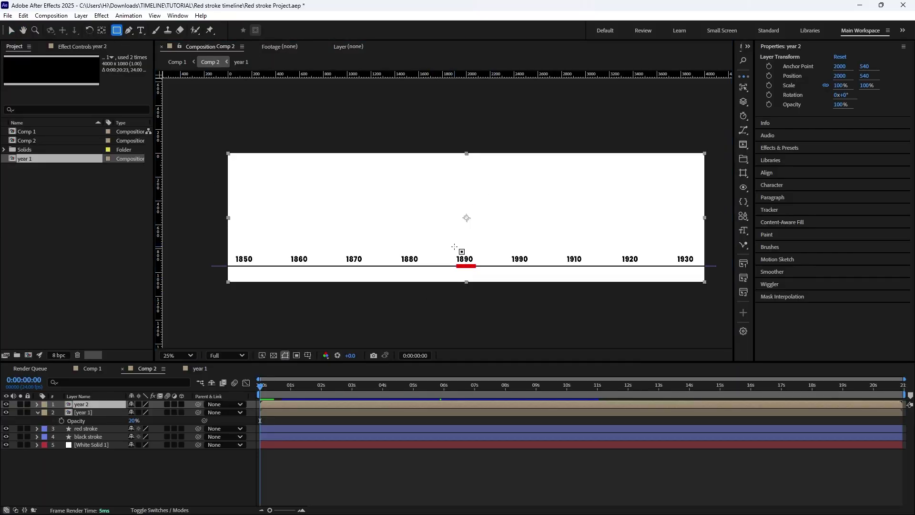
pyautogui.moveTo(453, 247); pyautogui.dragTo(481, 272)
pyautogui.press(',')
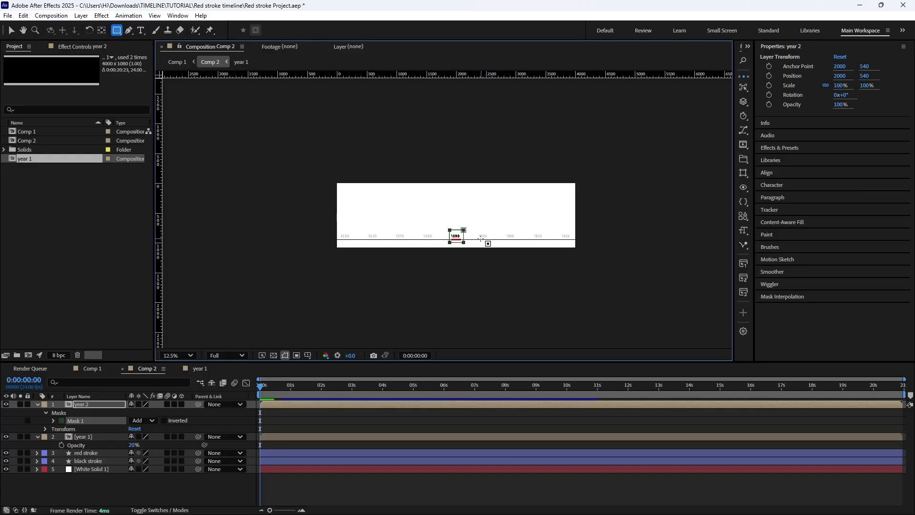
pyautogui.press('.')
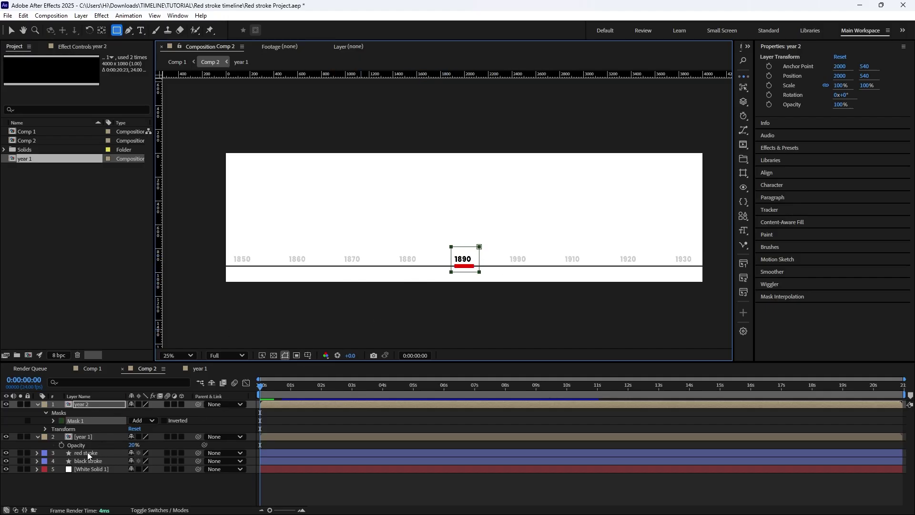
# - Feather the edges of the year 2 layer's mask and preview the faded year labels in Comp 1
pyautogui.click(53, 420)
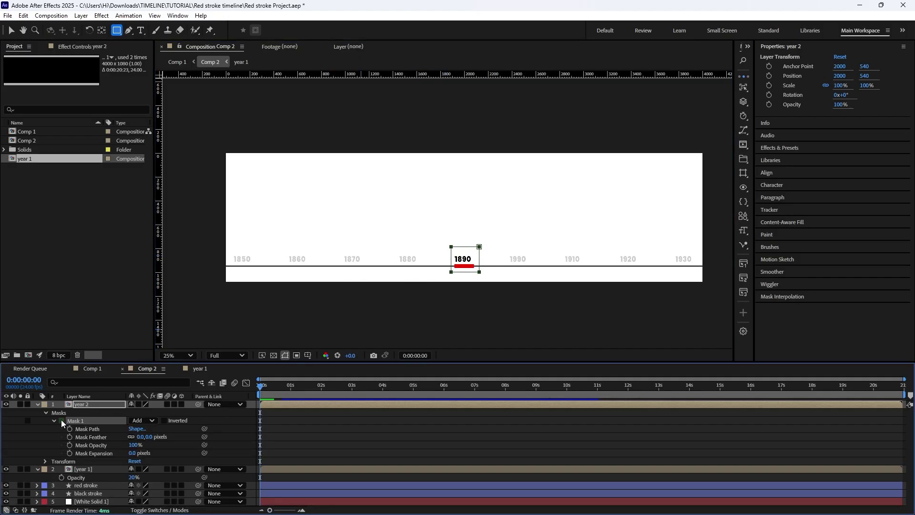
pyautogui.moveTo(141, 438); pyautogui.dragTo(150, 444)
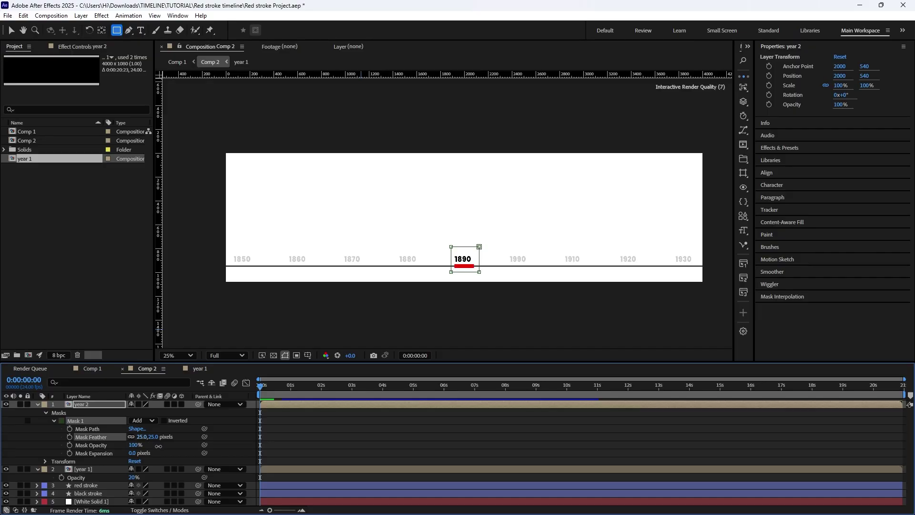
pyautogui.moveTo(142, 442); pyautogui.dragTo(146, 444)
pyautogui.click(38, 404)
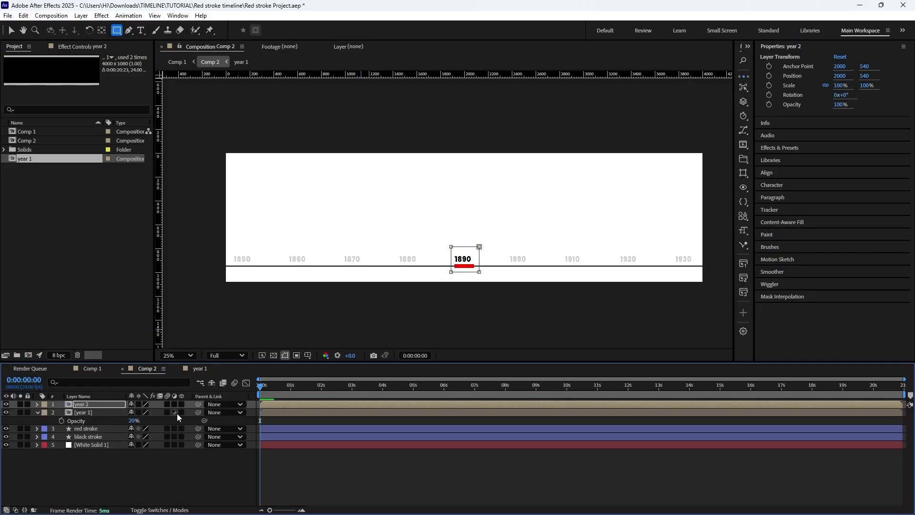
pyautogui.click(89, 369)
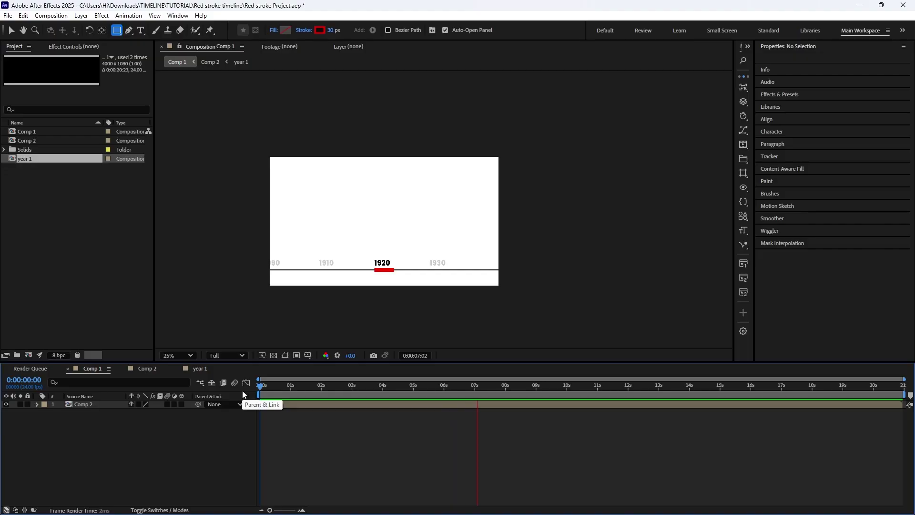
pyautogui.press('space')
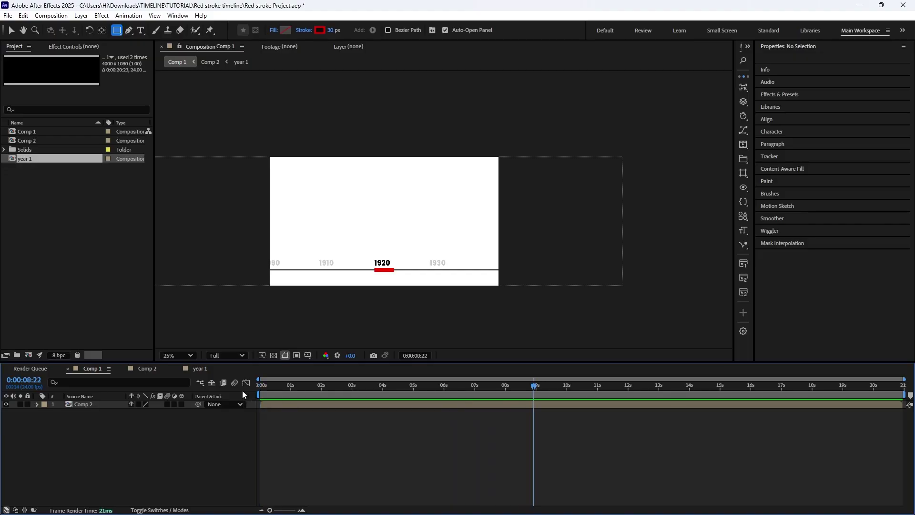
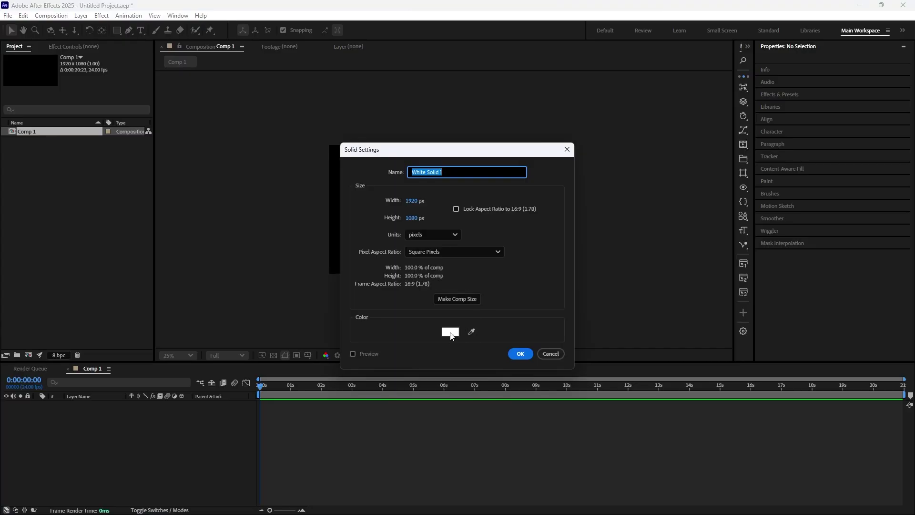
# - Create a 1920 x 1080 px solid with the dark gray color #151515 in the new project's Comp 1
pyautogui.click(450, 332)
pyautogui.moveTo(394, 315); pyautogui.dragTo(350, 314)
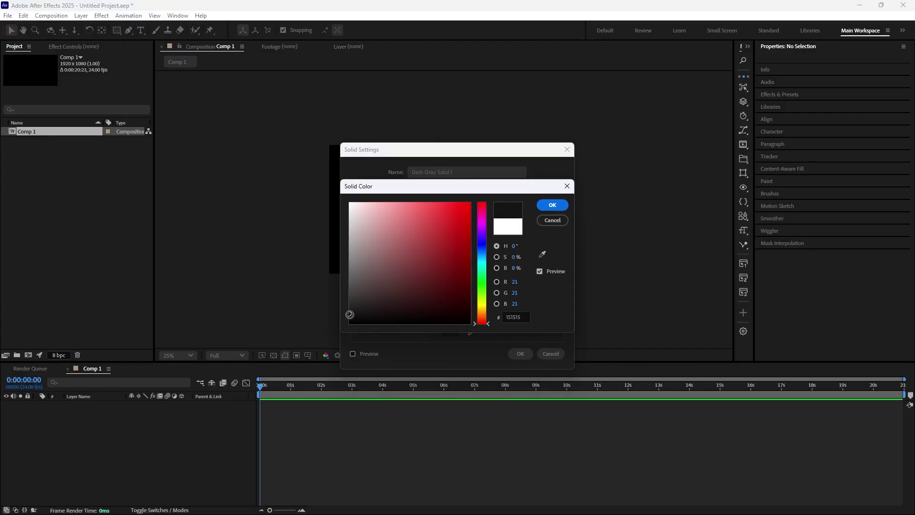
pyautogui.click(553, 205)
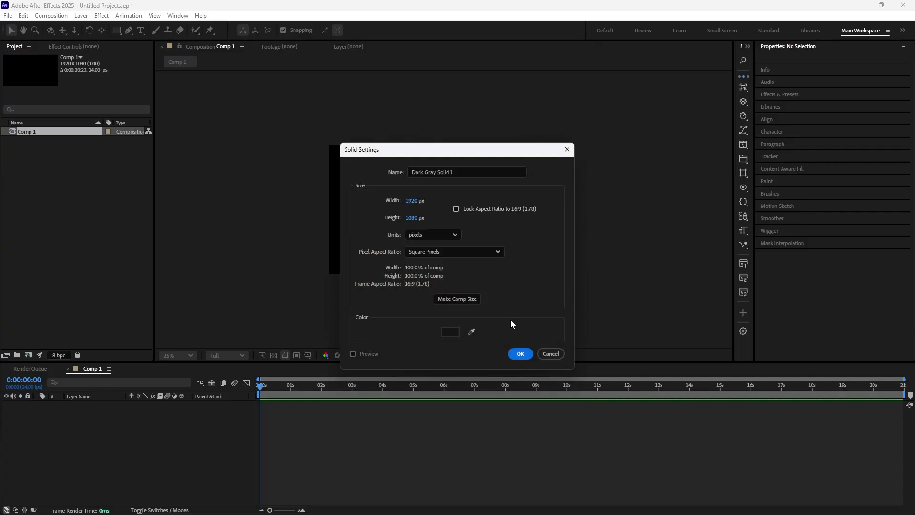
pyautogui.click(522, 353)
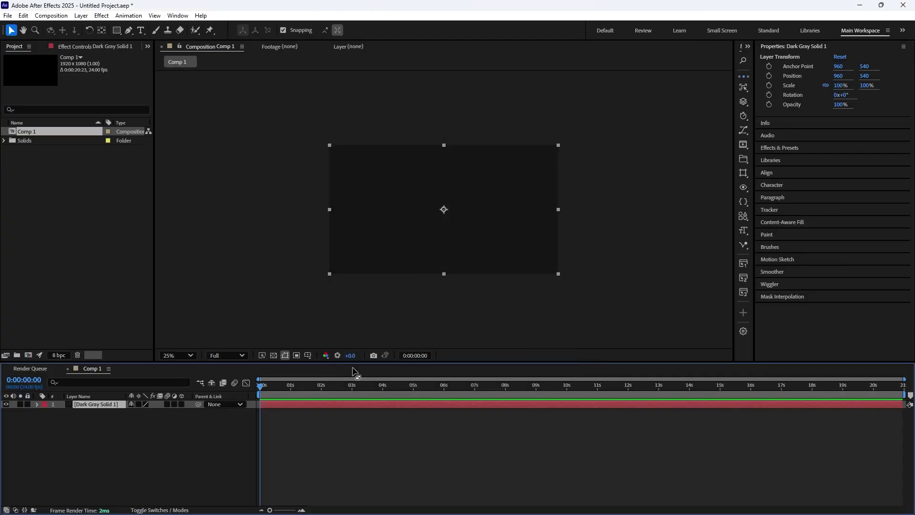
# - Show the rulers and place a horizontal guide through the vertical center of Comp 1
pyautogui.moveTo(505, 240); pyautogui.dragTo(498, 242)
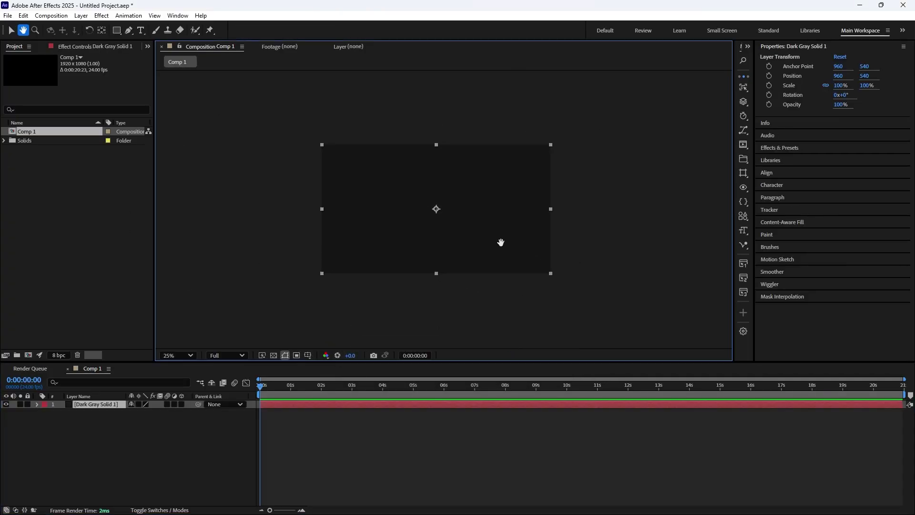
pyautogui.click(311, 357)
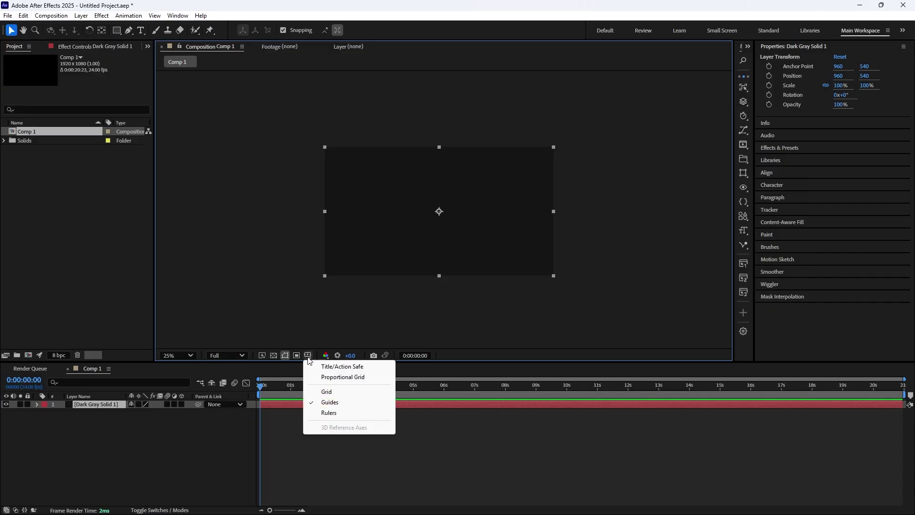
pyautogui.click(334, 413)
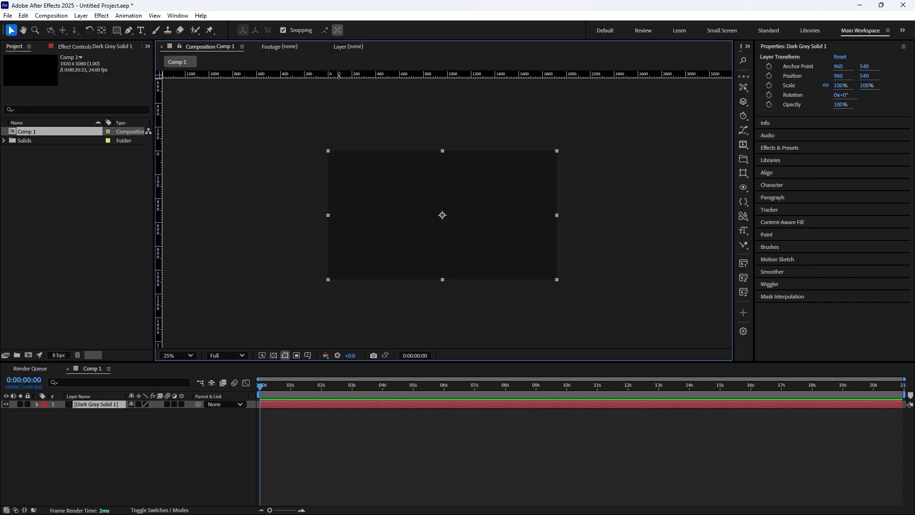
pyautogui.moveTo(337, 75); pyautogui.dragTo(336, 216)
# - Set up the Pen tool with a white stroke 4 px wide, leaving all layers deselected
pyautogui.click(129, 30)
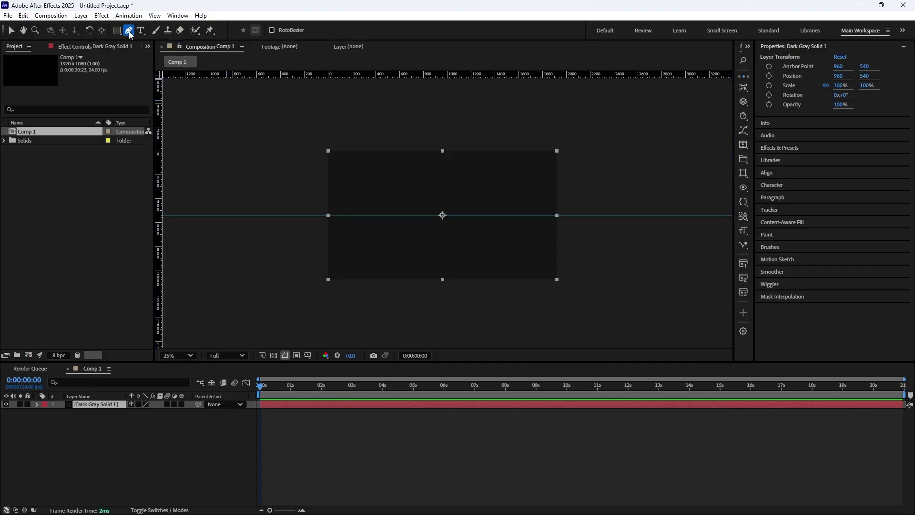
pyautogui.click(138, 456)
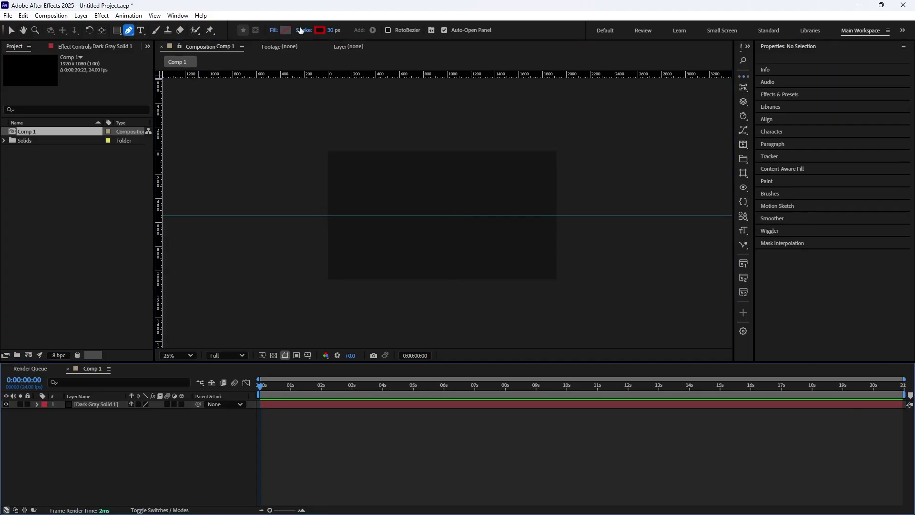
pyautogui.click(320, 30)
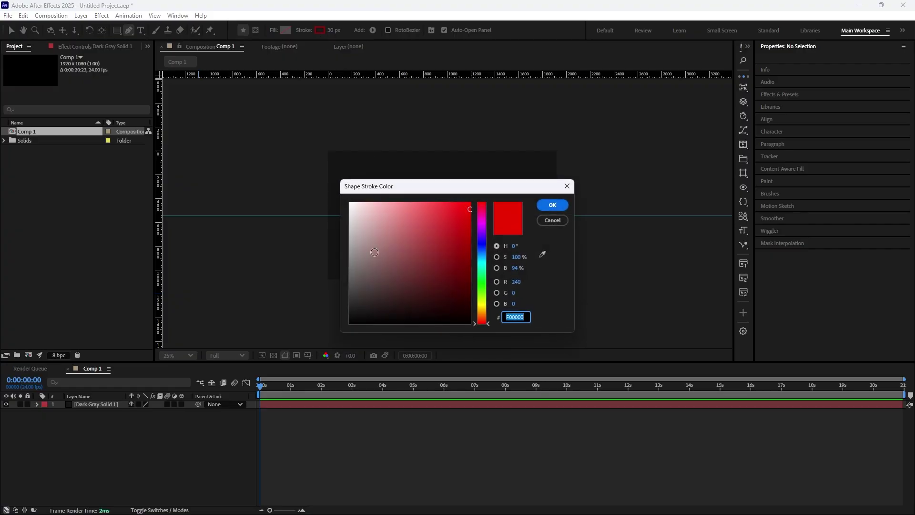
pyautogui.moveTo(364, 249); pyautogui.dragTo(346, 184)
pyautogui.click(550, 205)
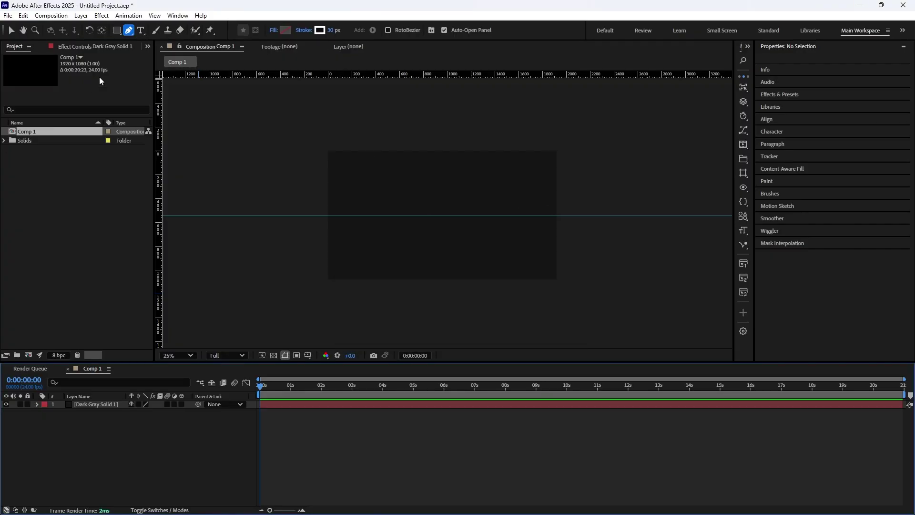
pyautogui.click(330, 31)
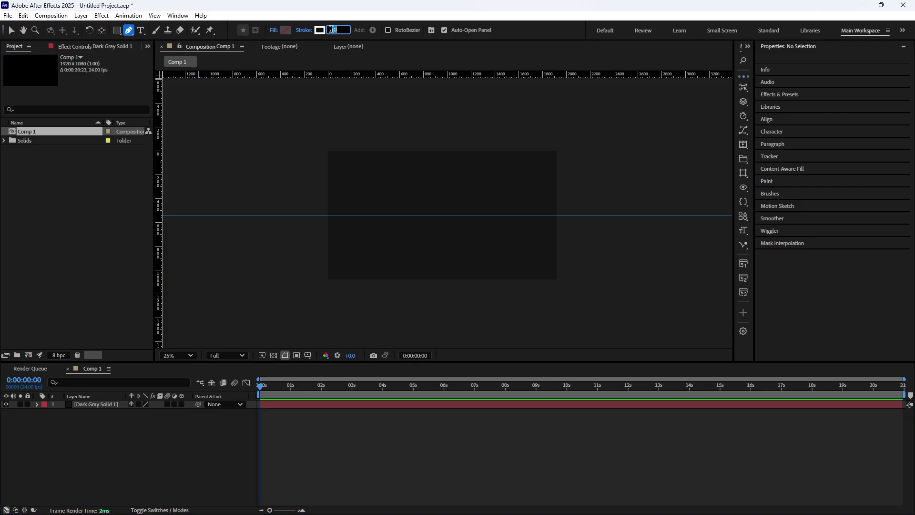
pyautogui.write('4')
pyautogui.click(116, 446)
# - Draw a straight horizontal line along the center guide, extending past both side edges of Comp 1
pyautogui.press('.')
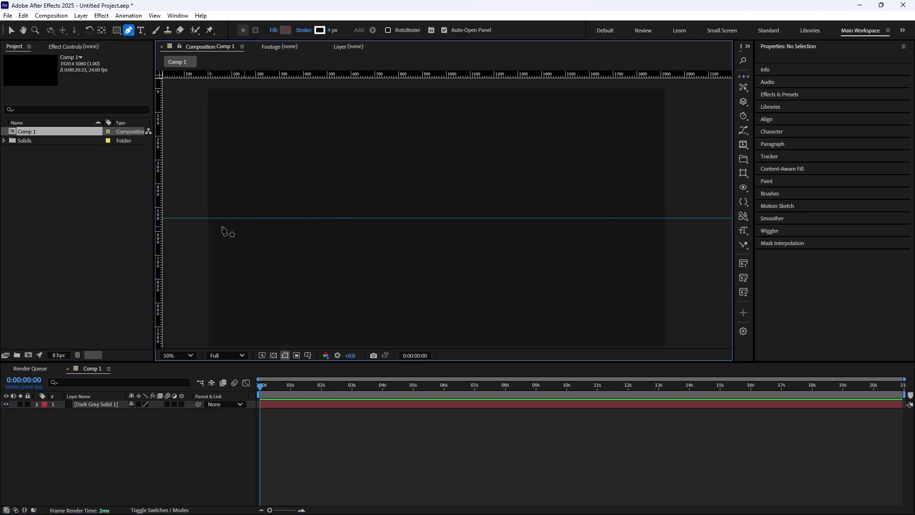
pyautogui.click(188, 212)
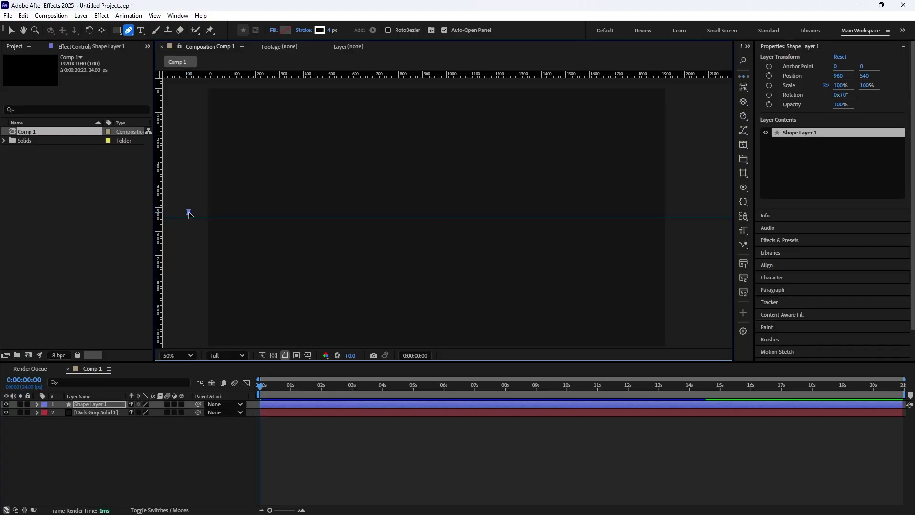
pyautogui.click(677, 217)
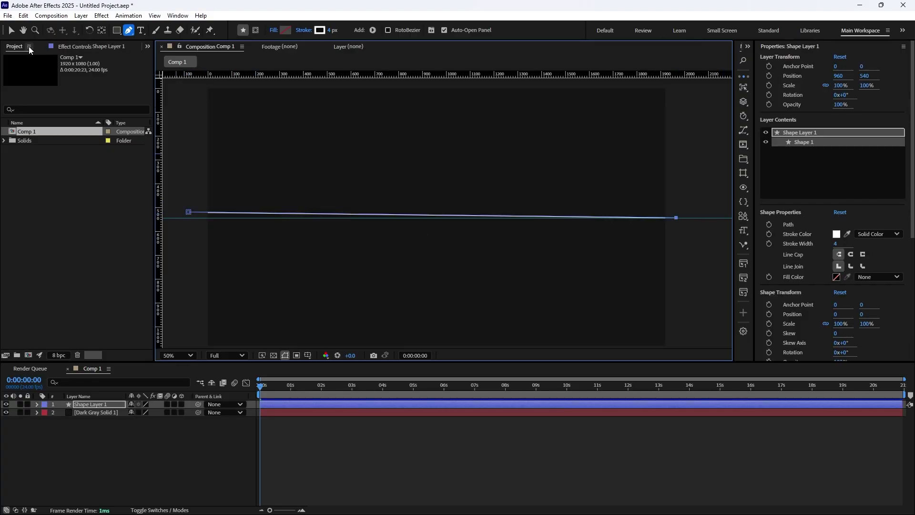
pyautogui.click(11, 30)
pyautogui.moveTo(188, 211); pyautogui.dragTo(189, 217)
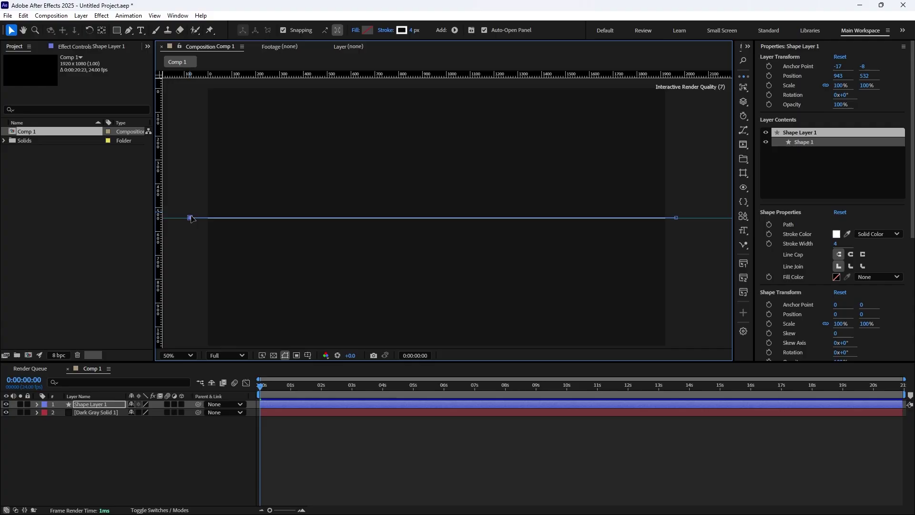
# - Add dashes to the stroke of the line in Shape Layer 1
pyautogui.click(37, 405)
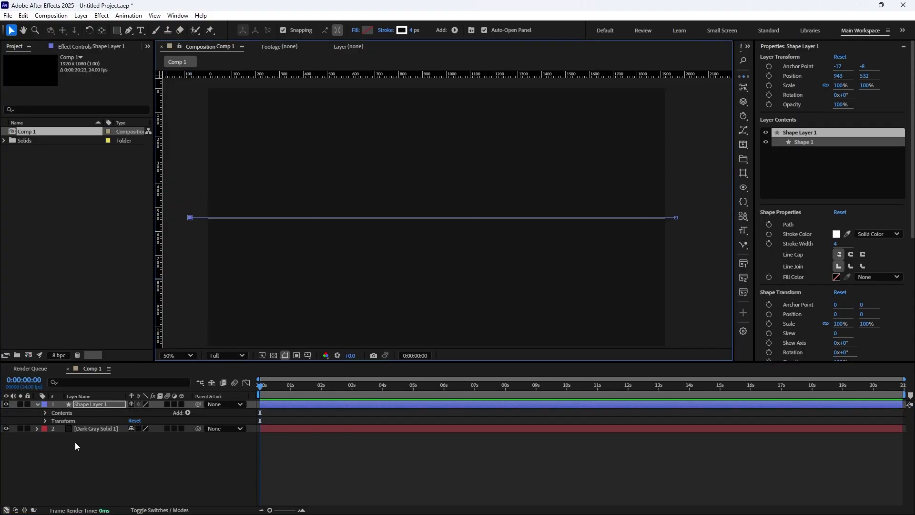
pyautogui.click(45, 413)
pyautogui.click(53, 420)
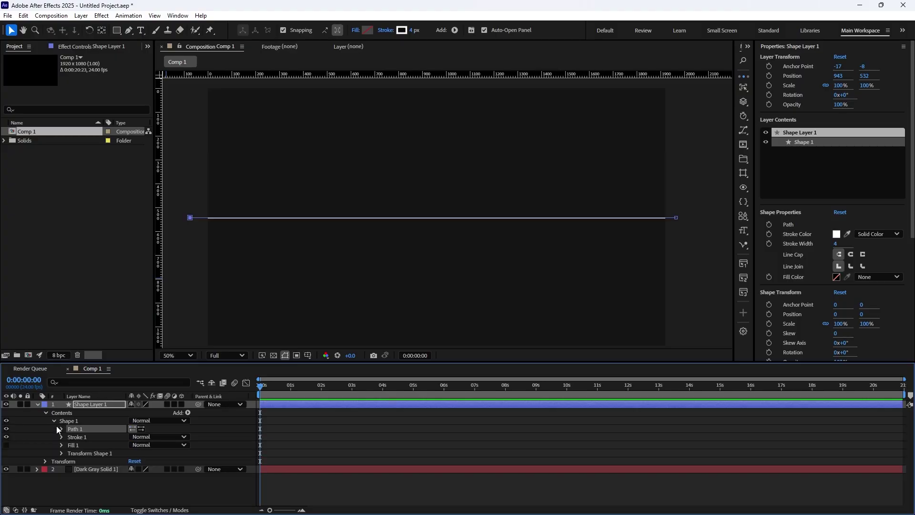
pyautogui.click(61, 437)
pyautogui.scroll(-2, 106, 461)
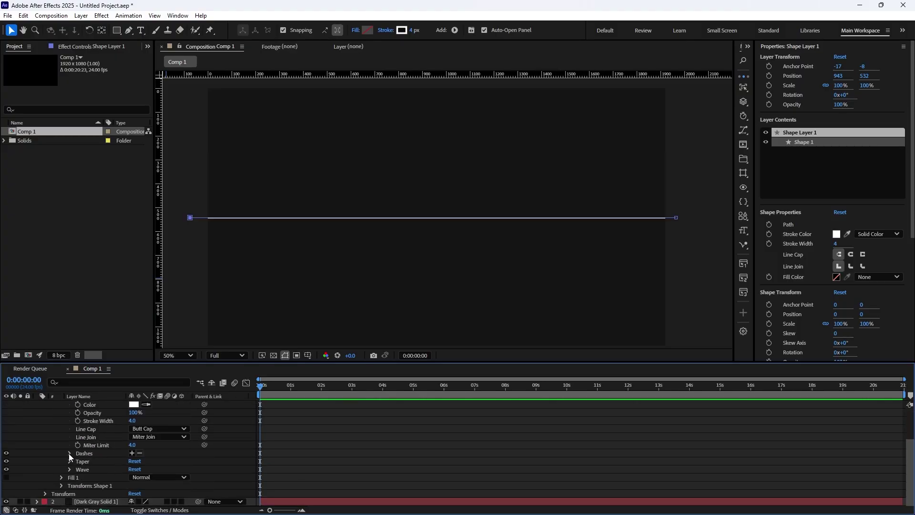
pyautogui.click(132, 453)
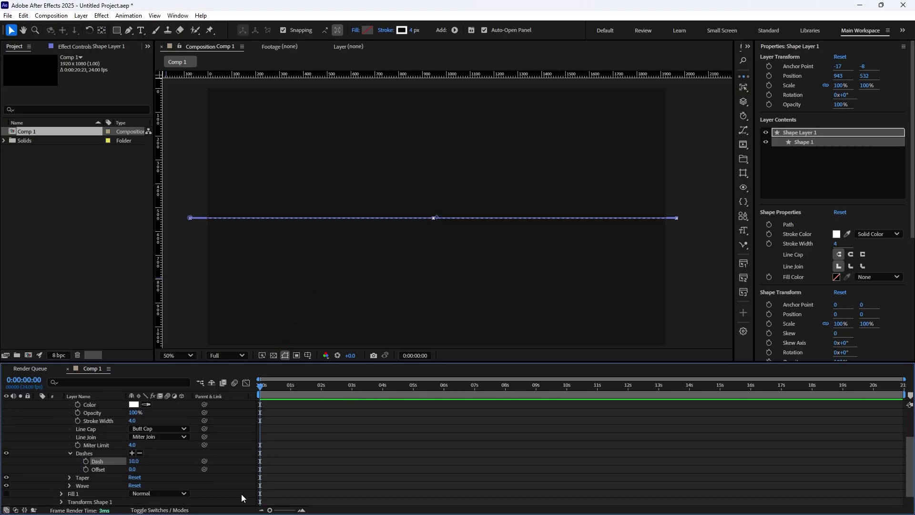
pyautogui.press('F2')
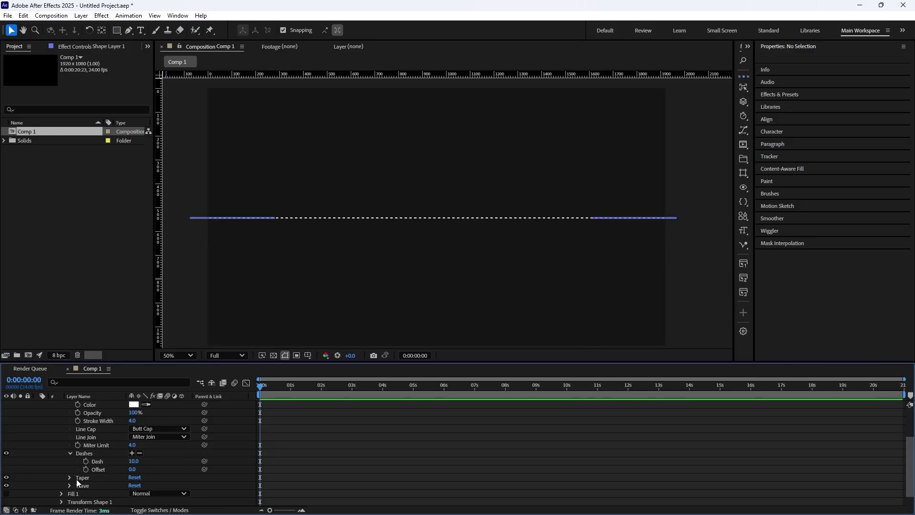
pyautogui.scroll(2, 83, 453)
pyautogui.click(61, 437)
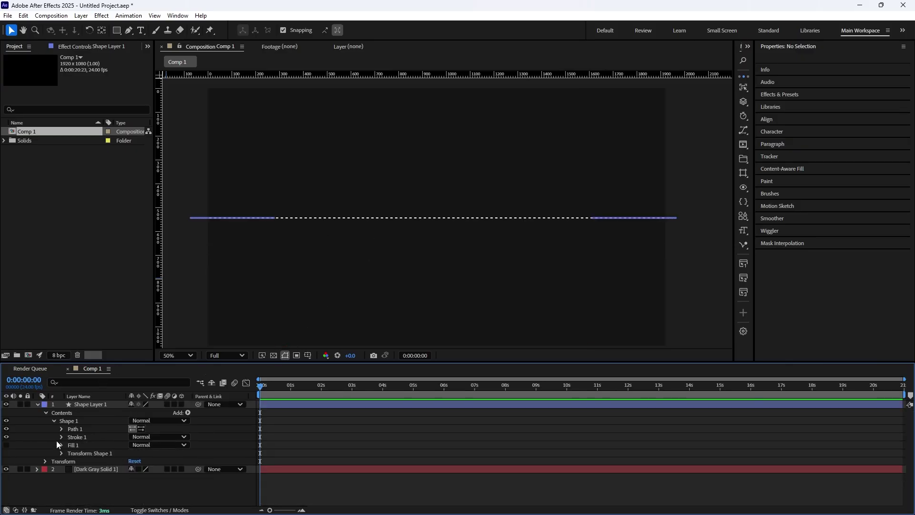
pyautogui.click(46, 413)
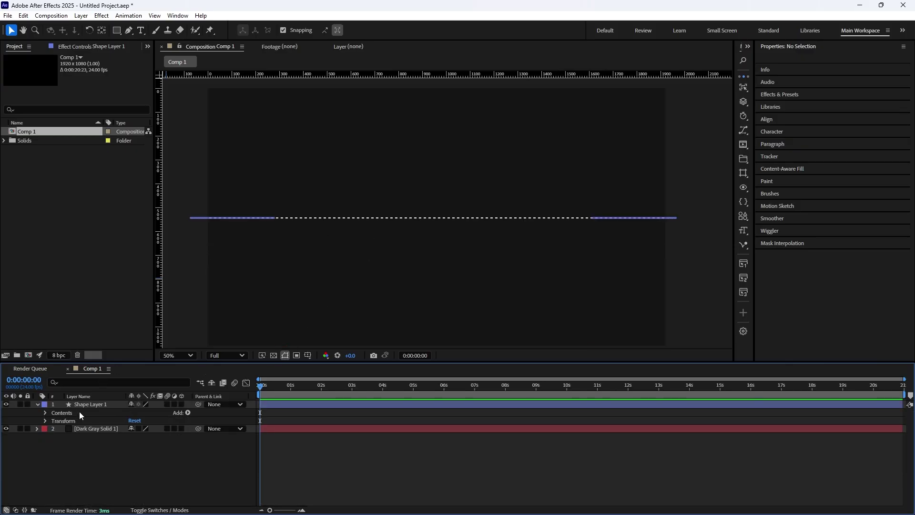
# - Add Trim Paths to Shape Layer 1 and keyframe its Start and End at 50% at 0:00:00:10
pyautogui.click(188, 413)
pyautogui.click(222, 361)
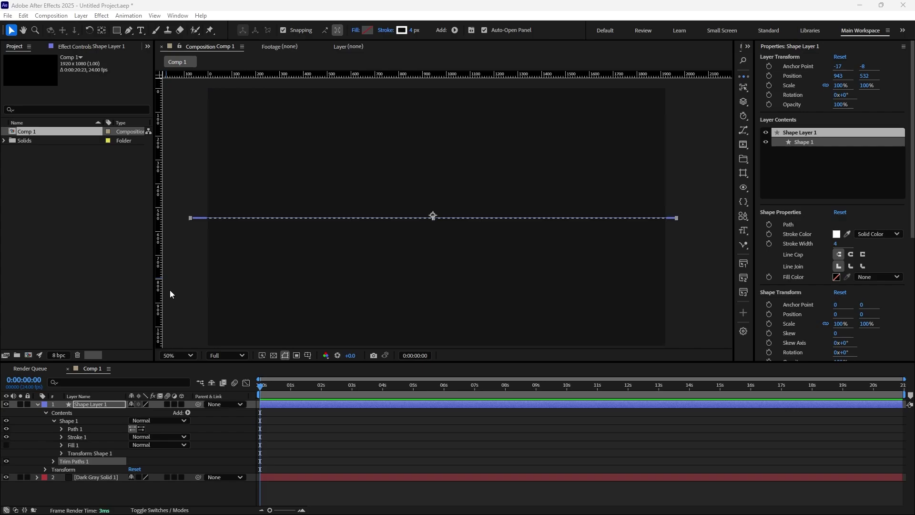
pyautogui.click(53, 462)
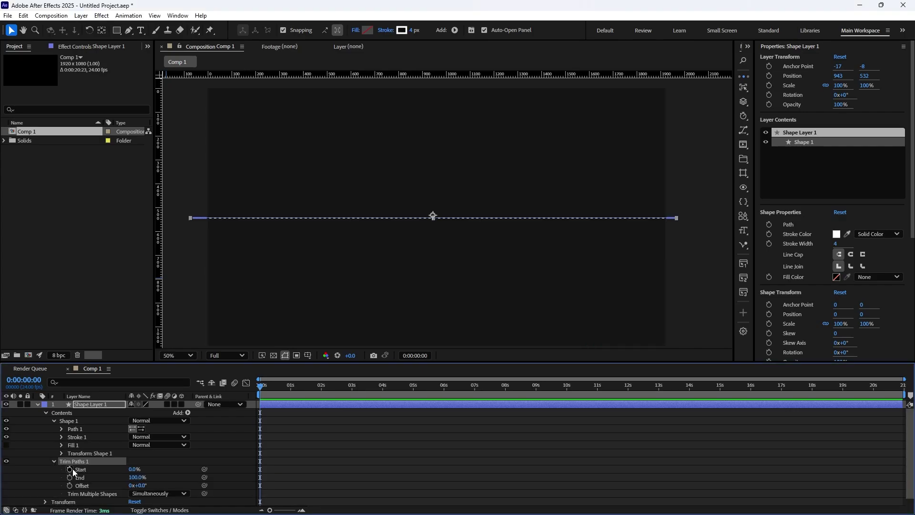
pyautogui.moveTo(260, 386); pyautogui.dragTo(274, 394)
pyautogui.click(134, 470)
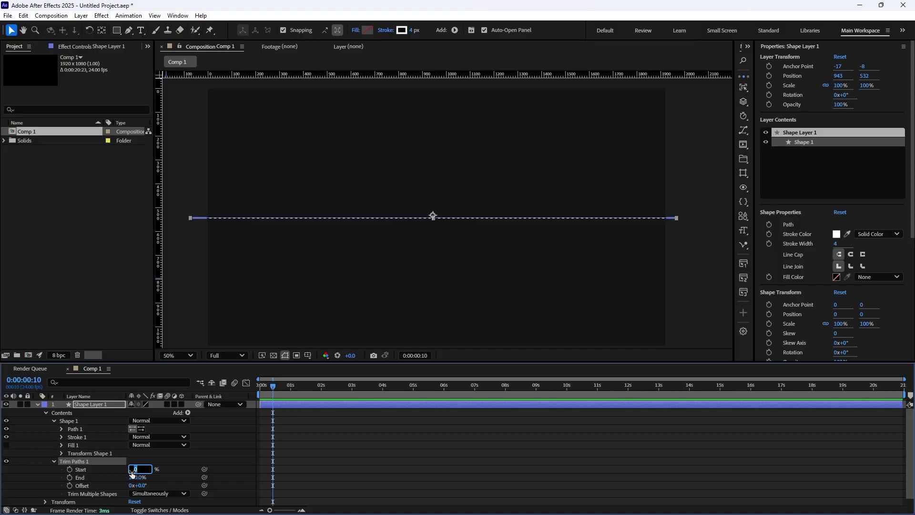
pyautogui.write('5')
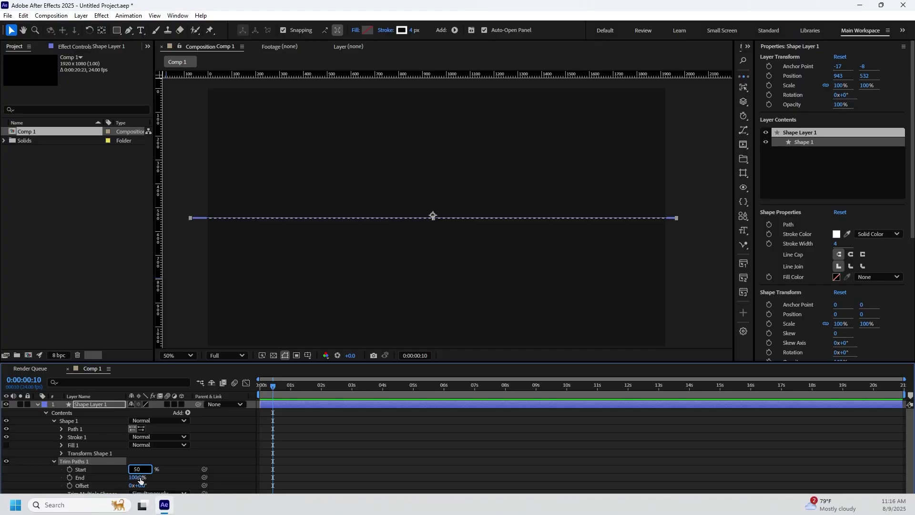
pyautogui.click(137, 477)
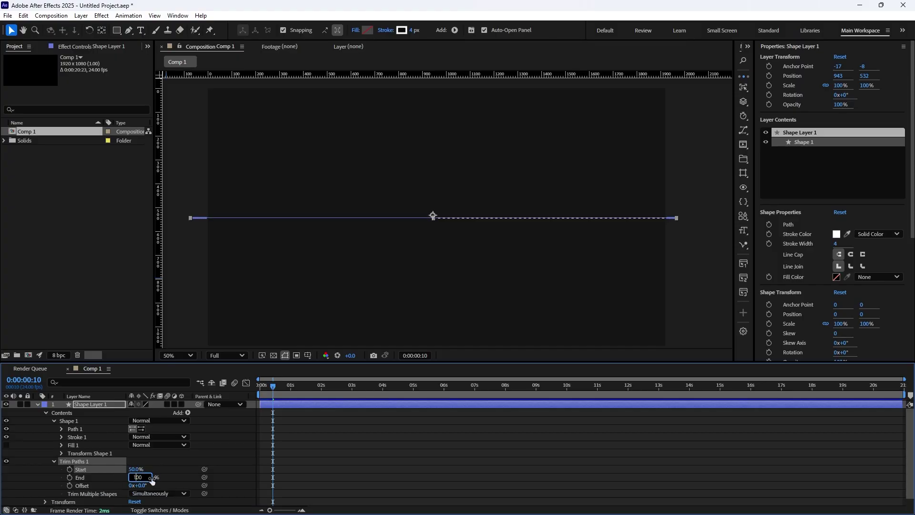
pyautogui.write('50')
pyautogui.click(230, 475)
pyautogui.click(70, 469)
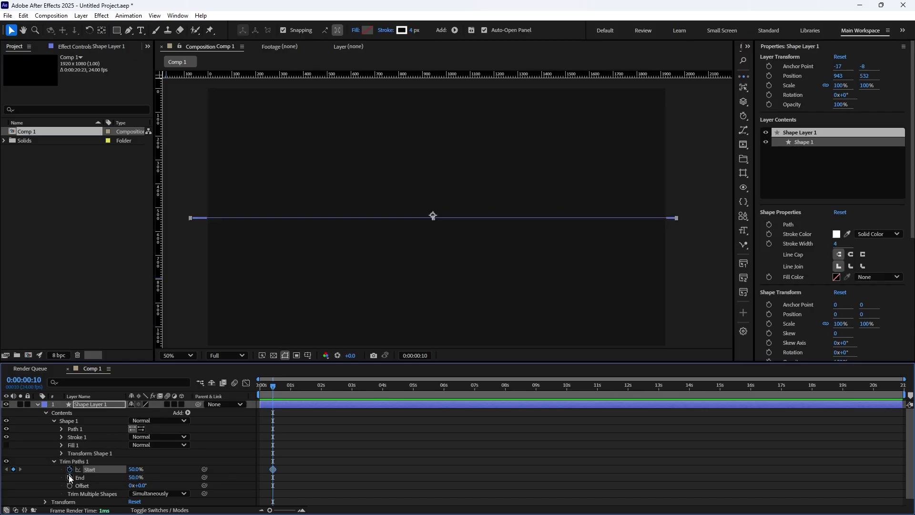
pyautogui.click(70, 477)
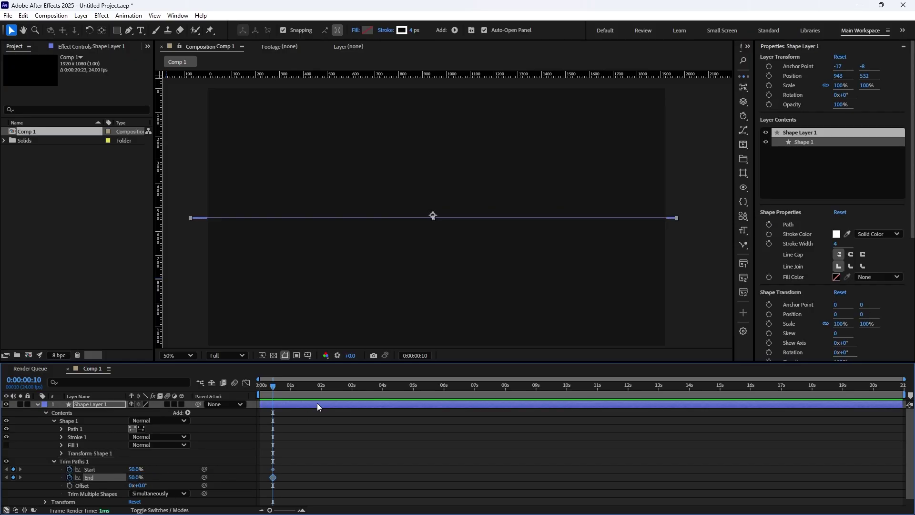
# - Keyframe the Trim Paths Start at 0% and End at 100% at 0:00:02:10 and preview the line animation
pyautogui.click(27, 382)
pyautogui.click(32, 385)
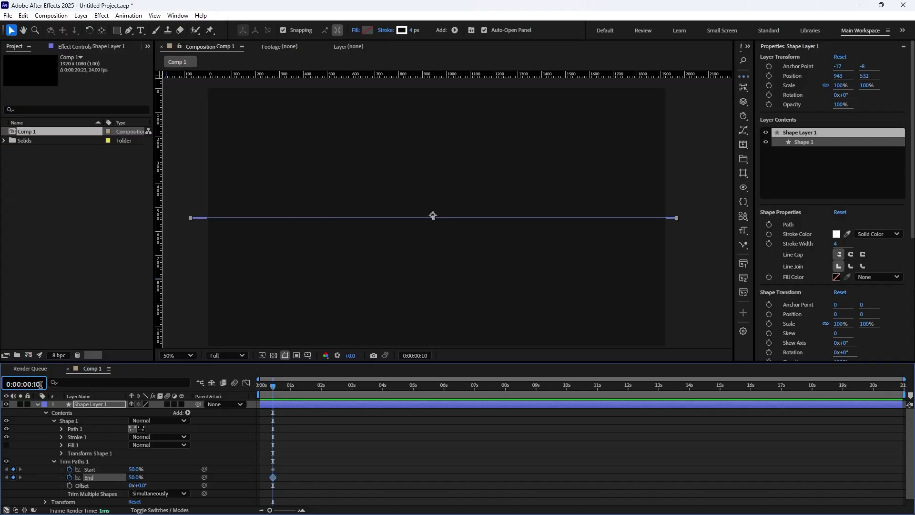
pyautogui.press('BackSpace')
pyautogui.write('2')
pyautogui.press('Return')
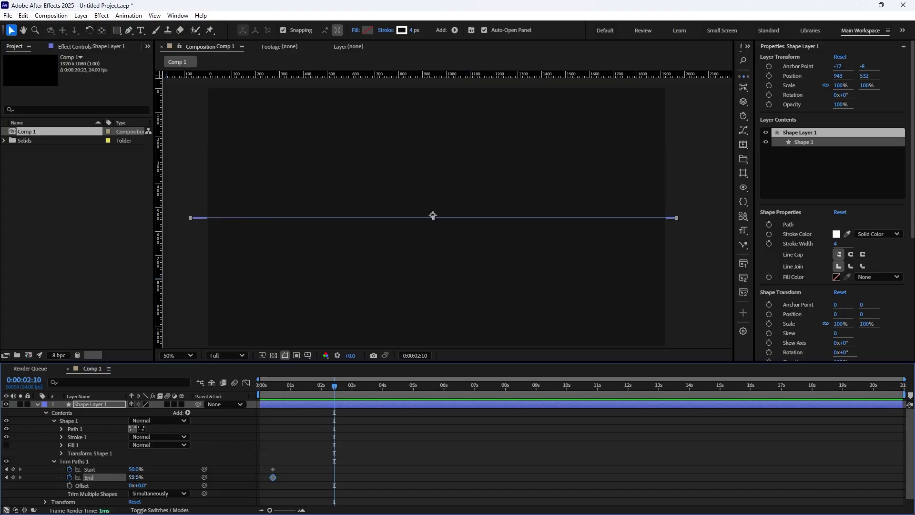
pyautogui.press('Return')
pyautogui.moveTo(135, 470); pyautogui.dragTo(65, 472)
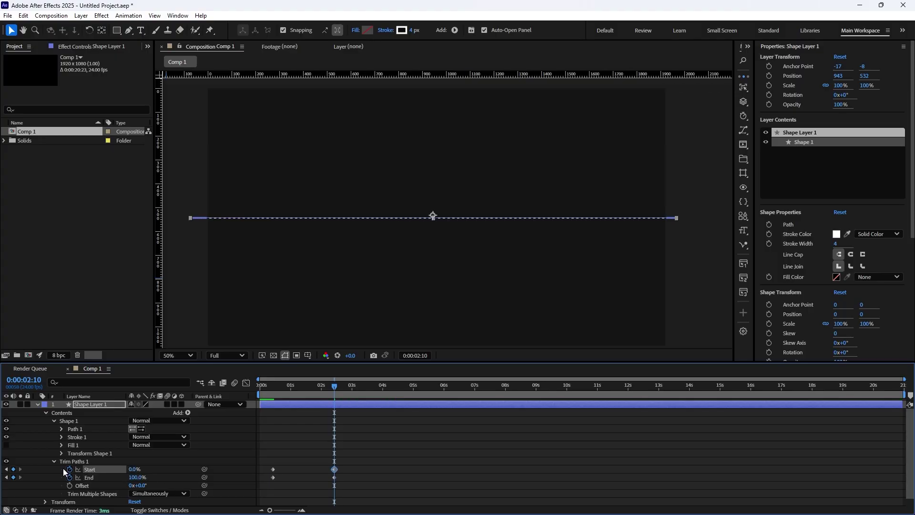
pyautogui.click(385, 475)
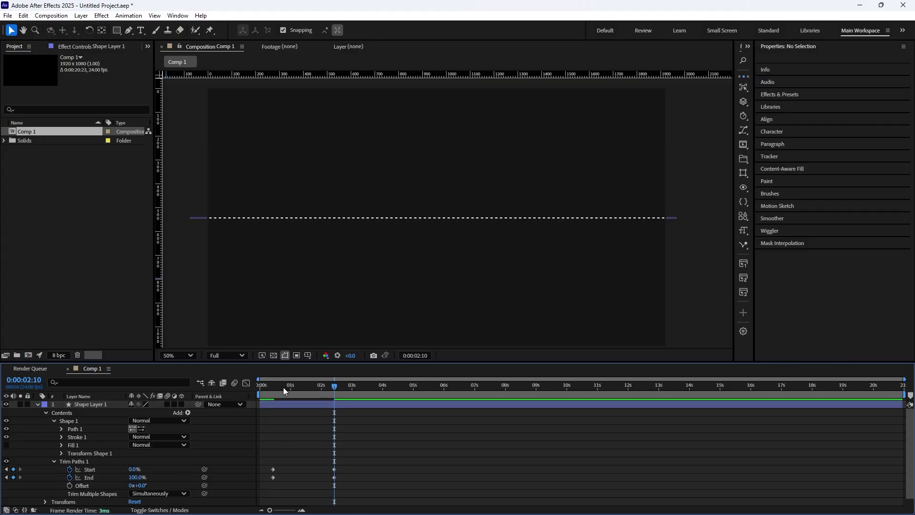
pyautogui.press('space')
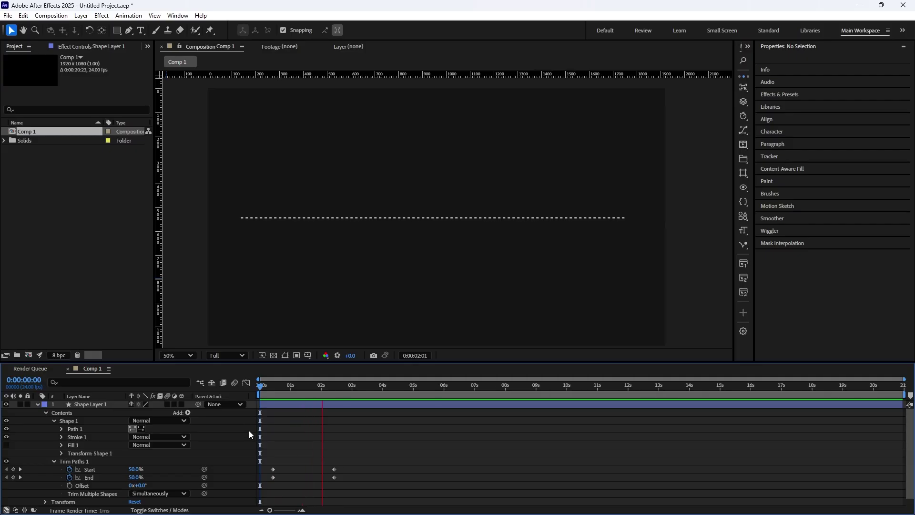
# - Keyframe Shape Layer 1's Position at 0:00:02:15 and move the line down to 943, 969 at 0:00:04:18
pyautogui.click(338, 387)
pyautogui.press('pagedown')
pyautogui.press('pagedown')
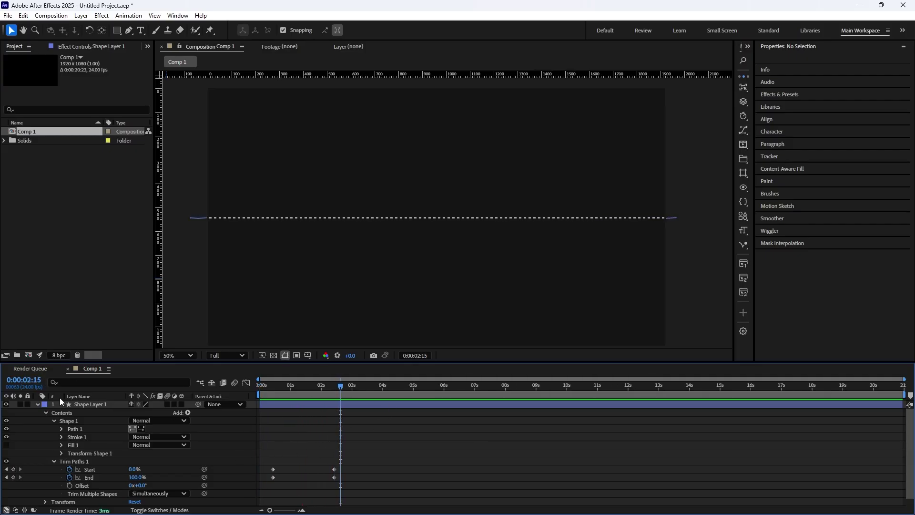
pyautogui.click(82, 404)
pyautogui.press('p')
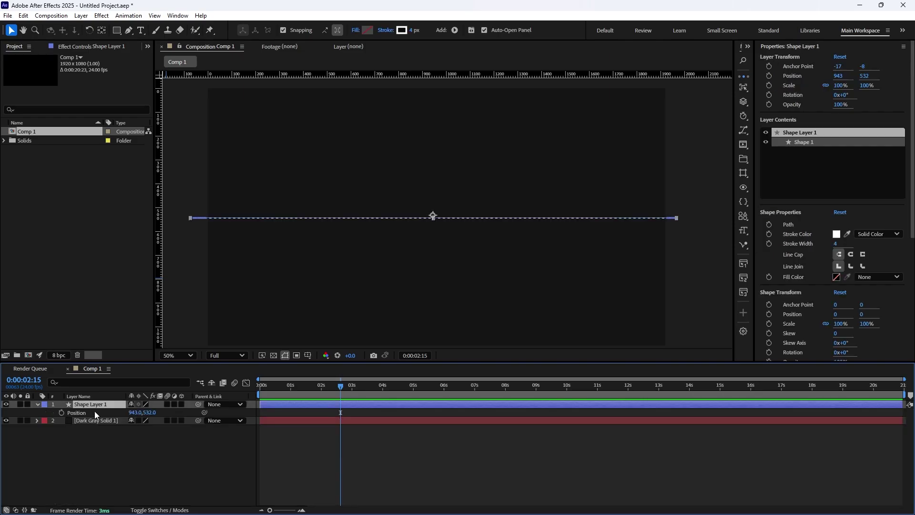
pyautogui.click(62, 413)
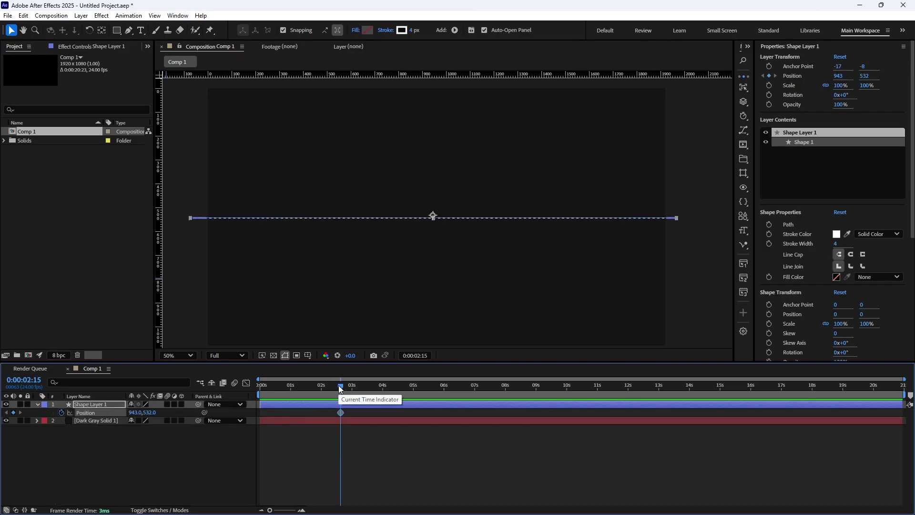
pyautogui.moveTo(340, 388); pyautogui.dragTo(406, 390)
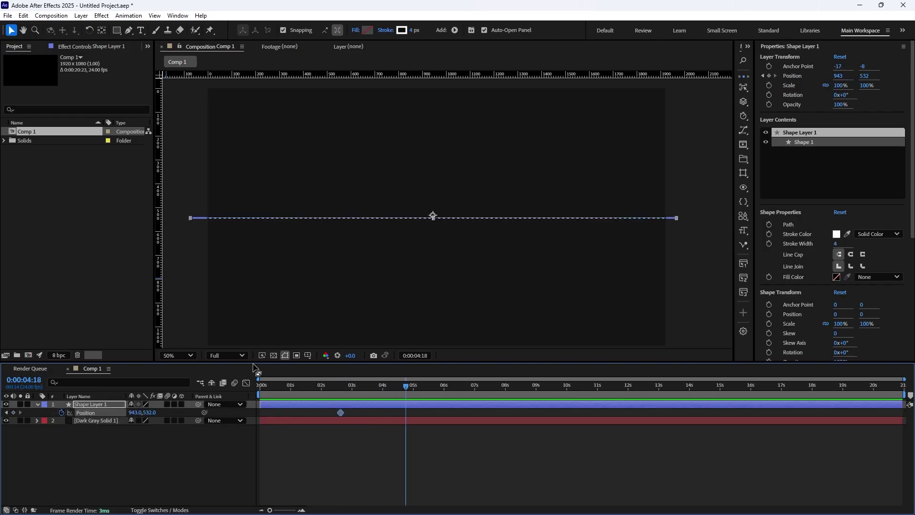
pyautogui.moveTo(145, 413); pyautogui.dragTo(414, 408)
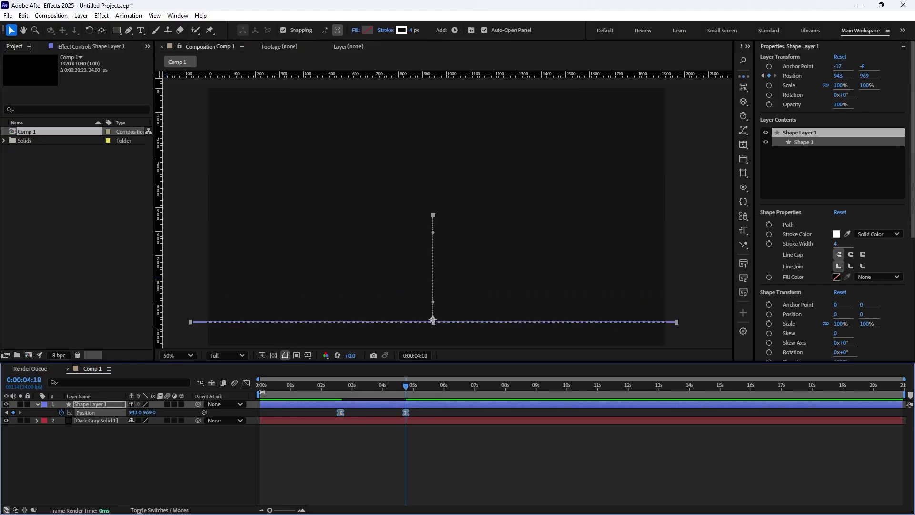
# - Ease Shape Layer 1's Position keyframes with a speed curve that slows down gradually, and return to 0:00:00:00
pyautogui.click(246, 384)
pyautogui.press('F9')
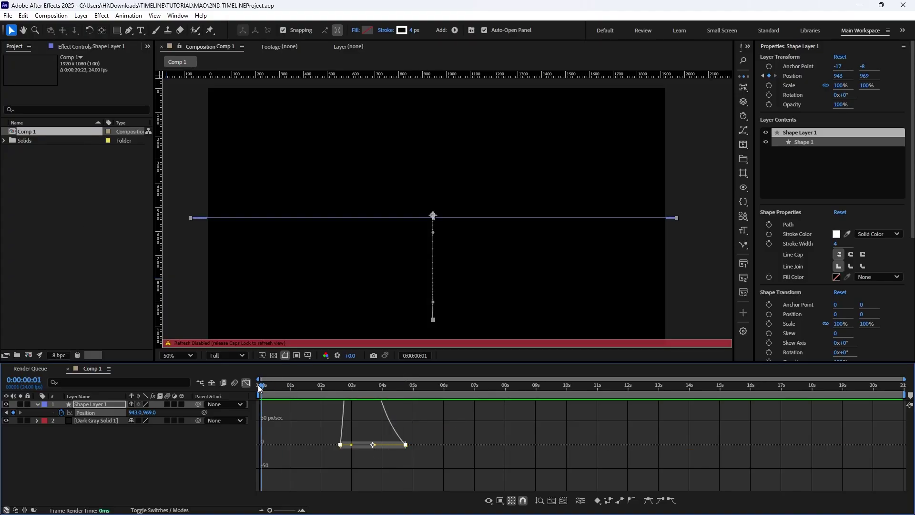
pyautogui.moveTo(291, 387); pyautogui.dragTo(213, 384)
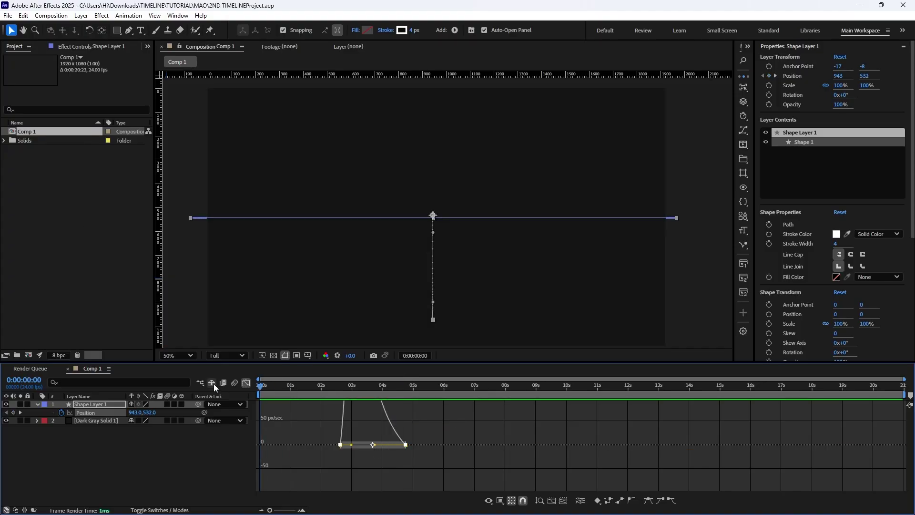
# - Leave the graph editor and play back the dashed line's eased downward movement
pyautogui.click(250, 384)
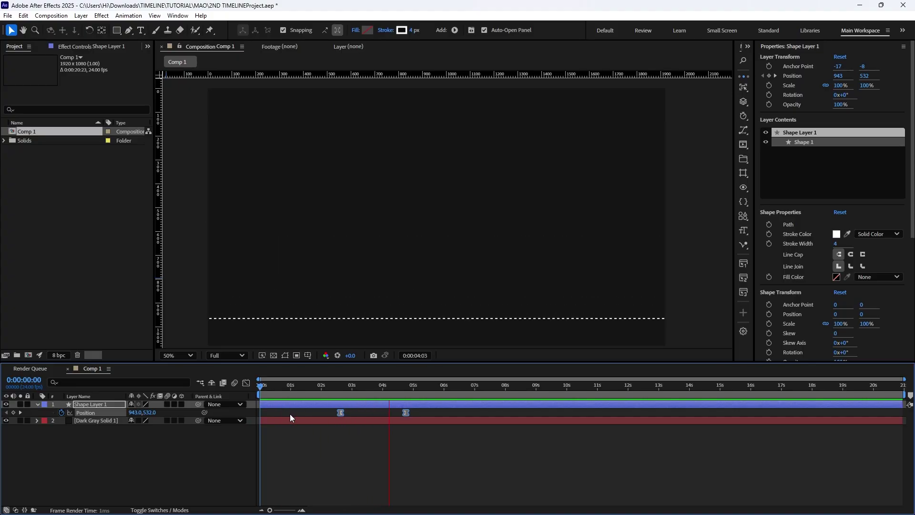
pyautogui.press('space')
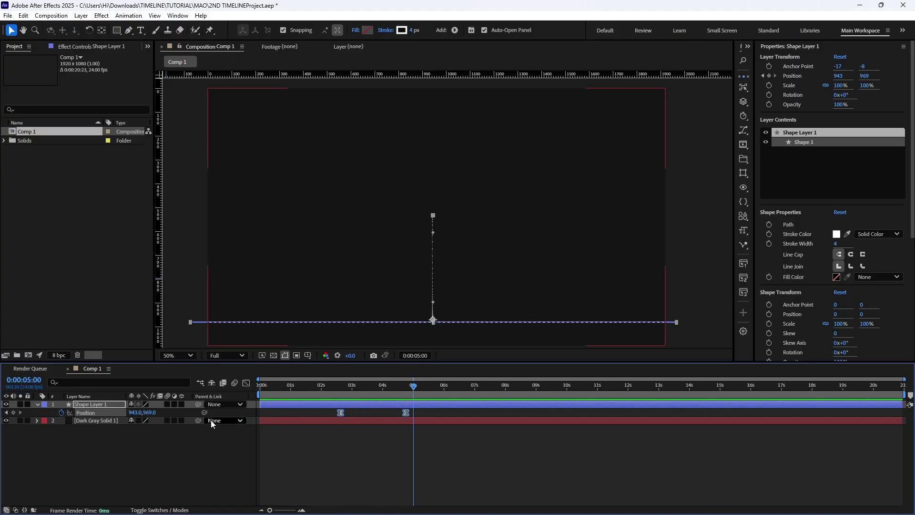
pyautogui.click(190, 439)
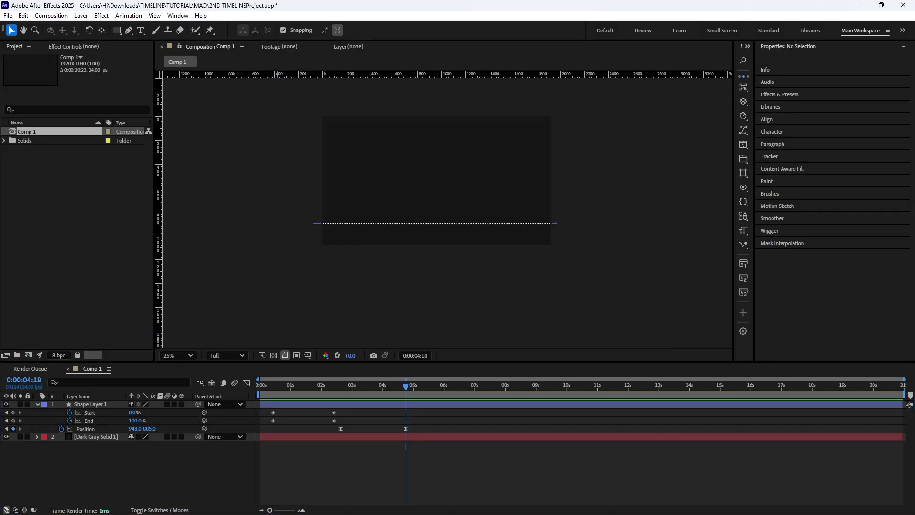
# - Add a text layer reading "April 20" with "1945" on a second line, just above the dashed line
pyautogui.click(140, 31)
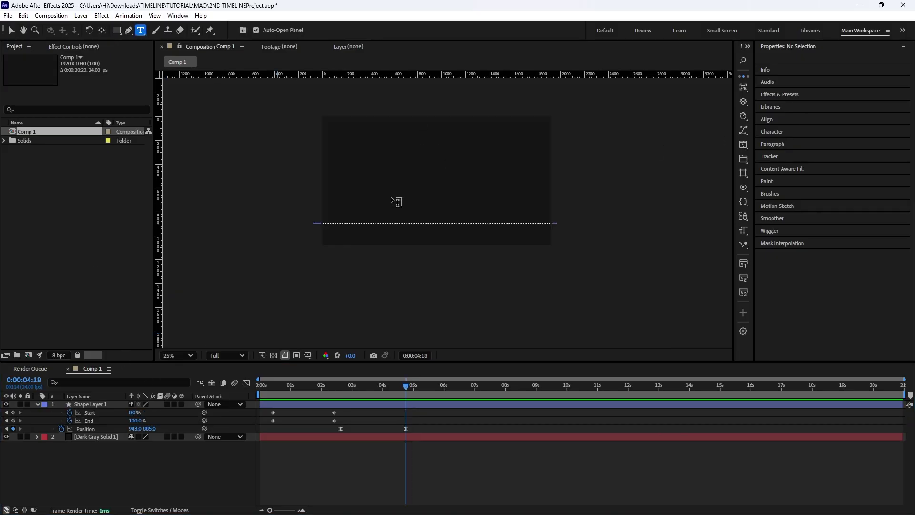
pyautogui.click(417, 205)
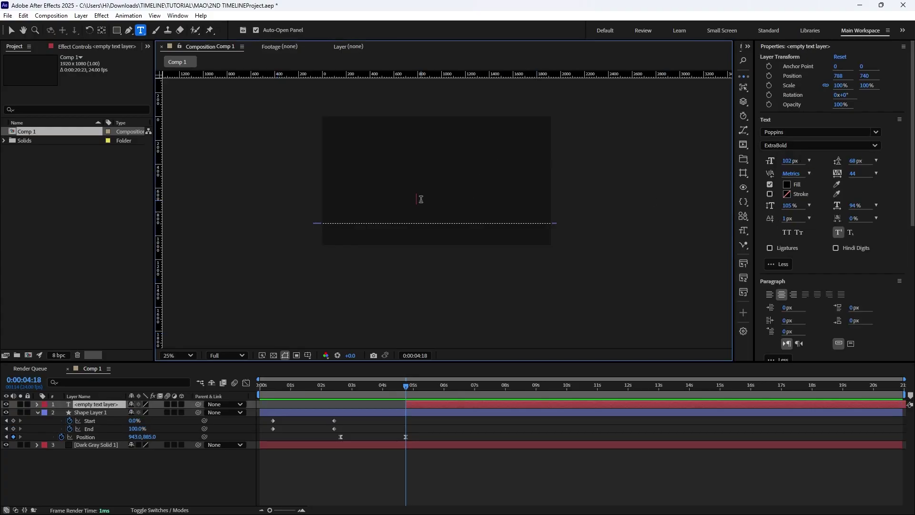
pyautogui.write('April')
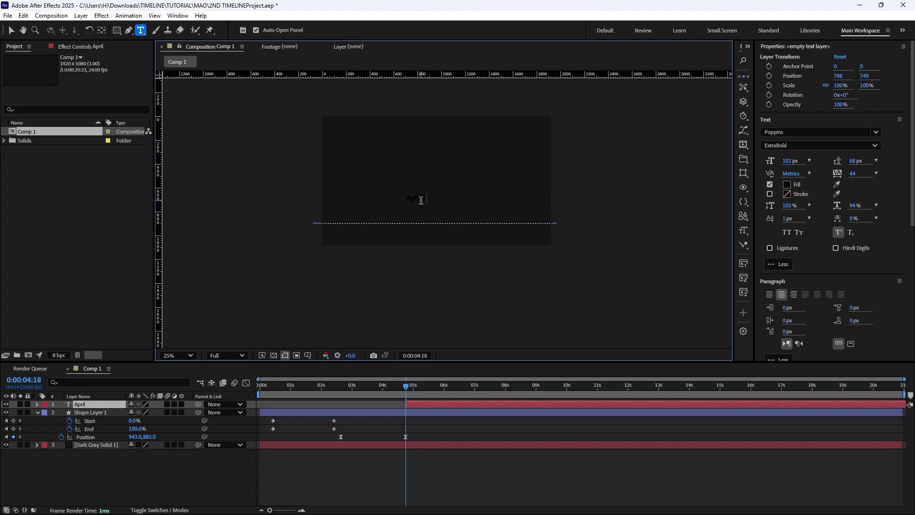
pyautogui.write(' 20')
# - Center the April 20 1945 text layer horizontally in the composition
pyautogui.scroll(-5, 854, 216)
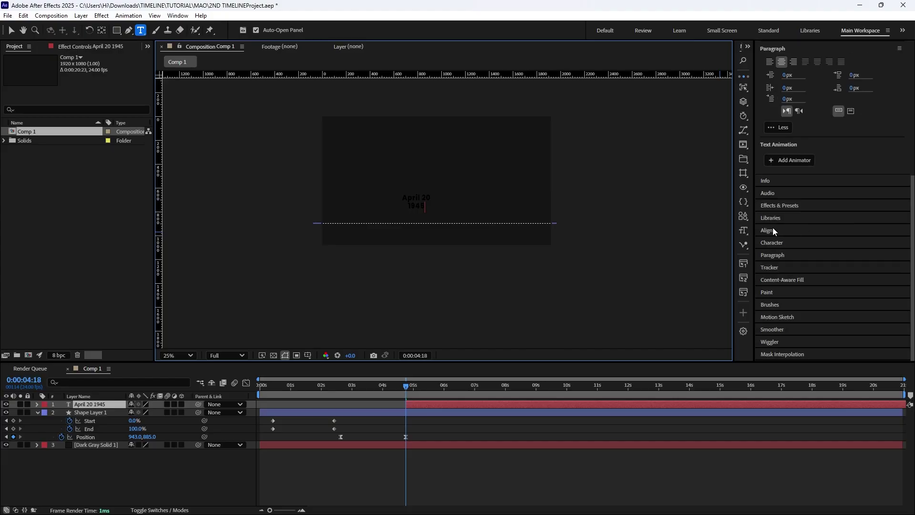
pyautogui.click(769, 230)
pyautogui.click(781, 139)
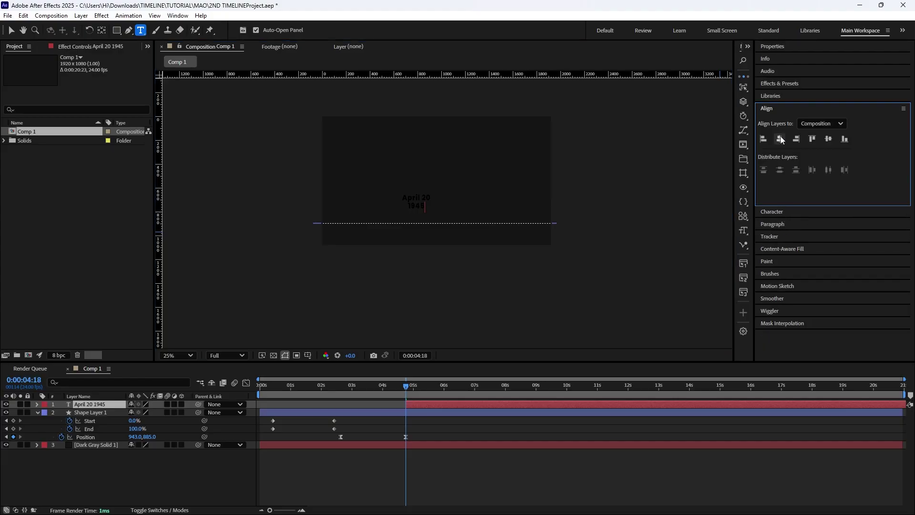
# - Set the fill color of the whole April 20 1945 text to white, FFFFFF
pyautogui.click(780, 54)
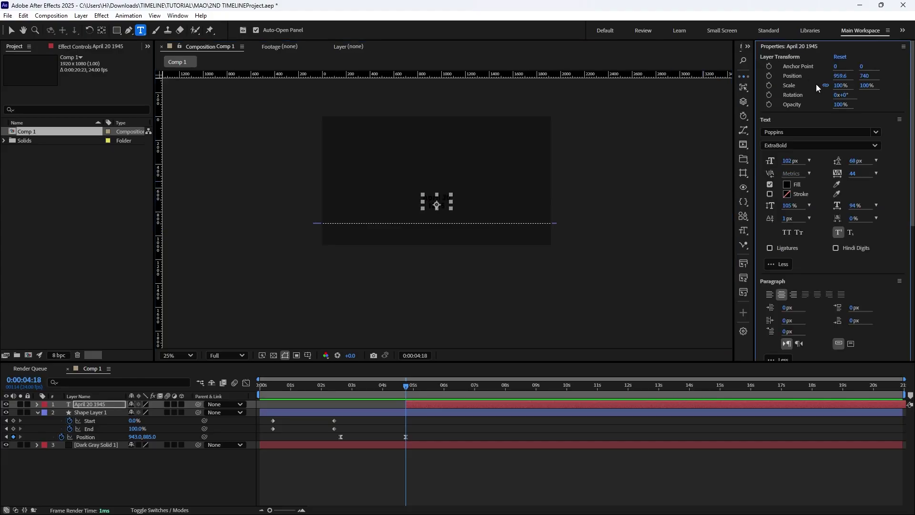
pyautogui.tripleClick(444, 195)
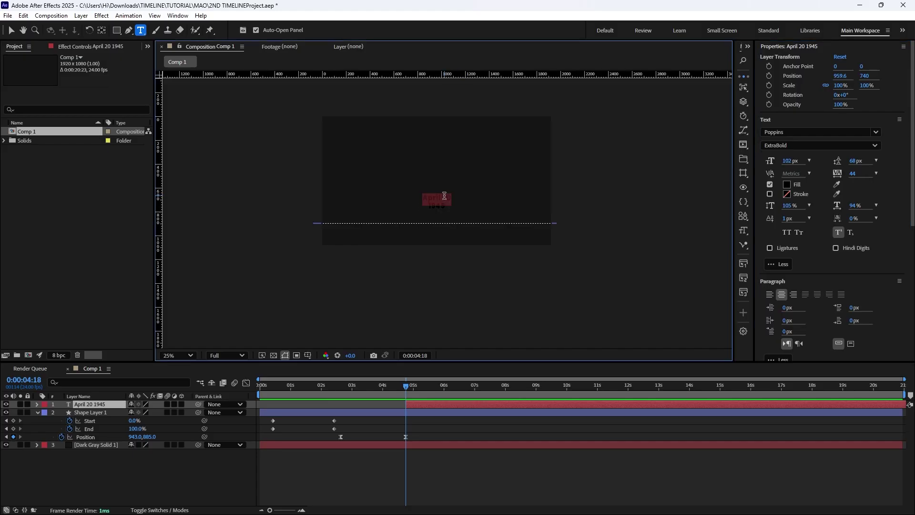
pyautogui.click(444, 196)
pyautogui.click(788, 184)
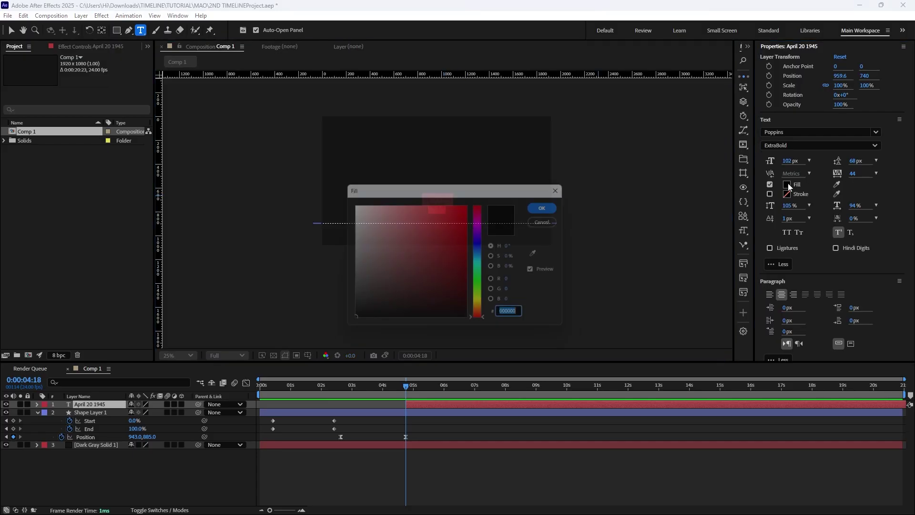
pyautogui.write('FFFFFF')
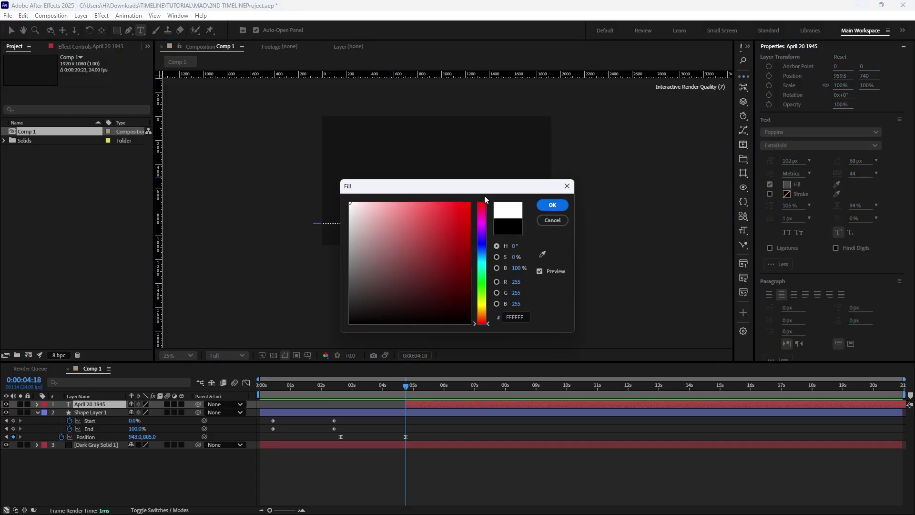
pyautogui.click(553, 205)
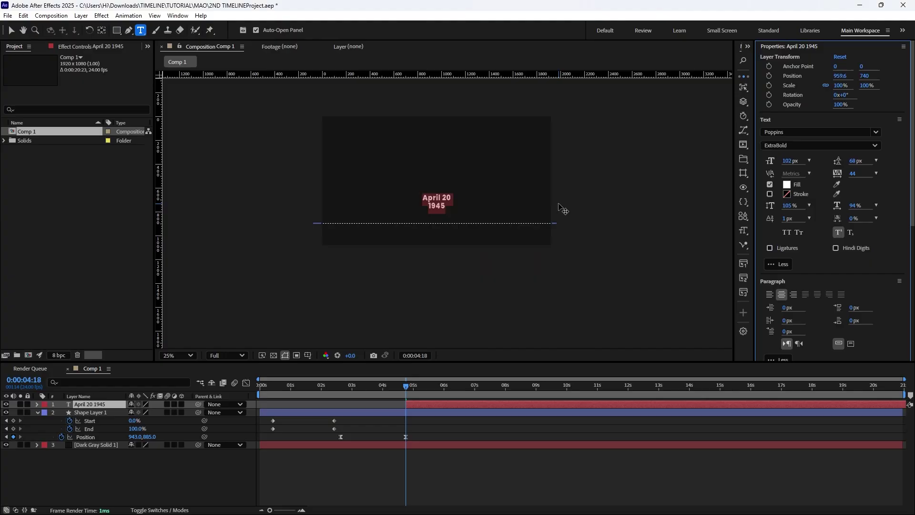
# - Set the "April 20" line of the text to 55 px and the Regular font style
pyautogui.click(426, 198)
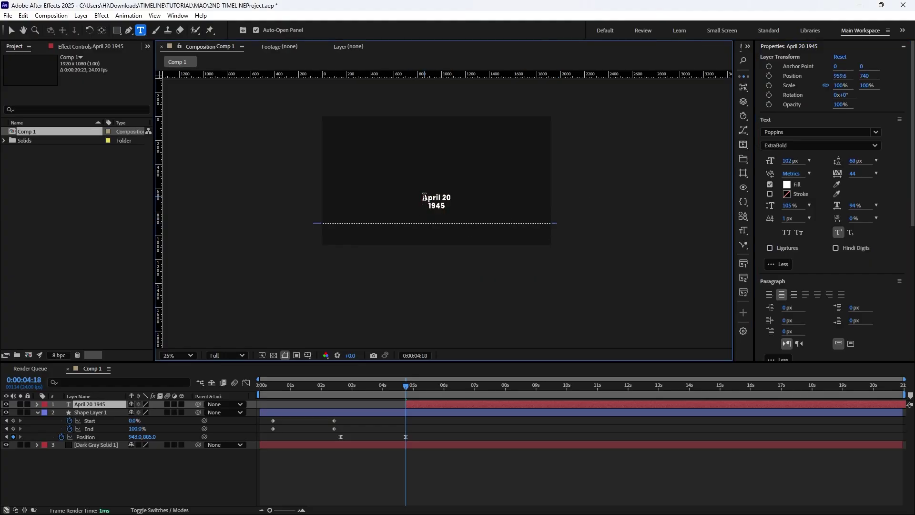
pyautogui.moveTo(425, 197); pyautogui.dragTo(452, 198)
pyautogui.moveTo(786, 163); pyautogui.dragTo(768, 165)
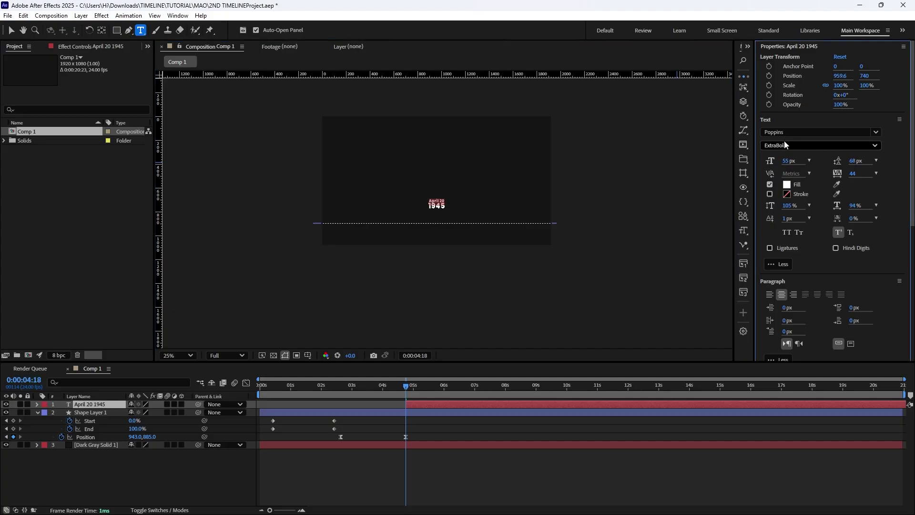
pyautogui.click(820, 145)
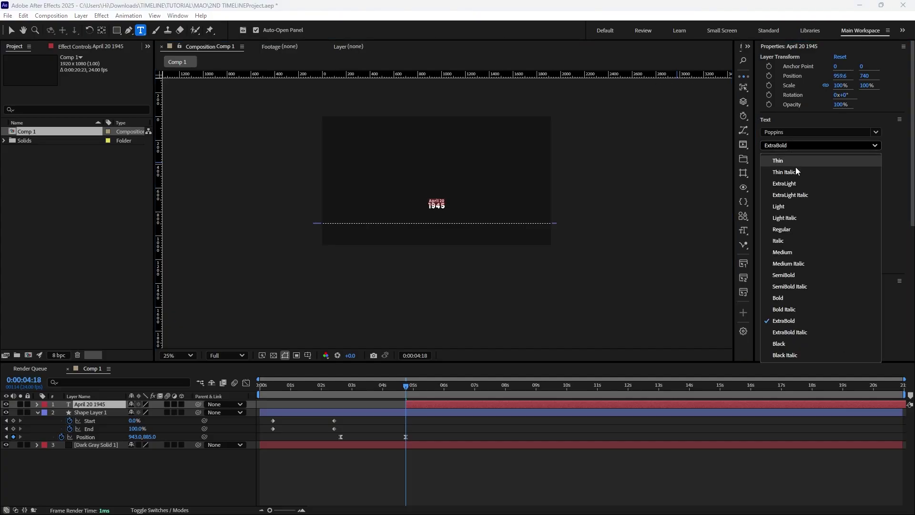
pyautogui.click(783, 231)
pyautogui.press('Escape')
# - Keyframe the text layer's Position at 959.5, 976 around 0:00:05:02 and at 959.5, 837 at 0:00:04:04
pyautogui.press('.')
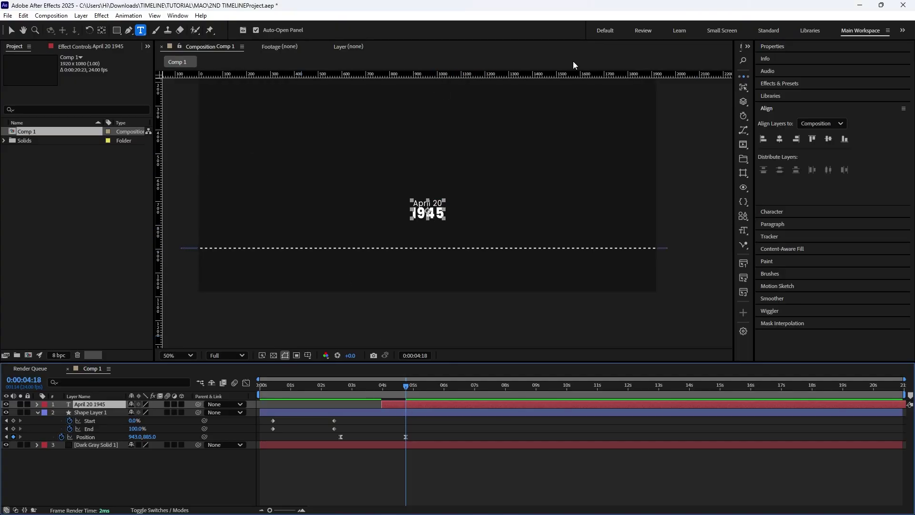
pyautogui.press('p')
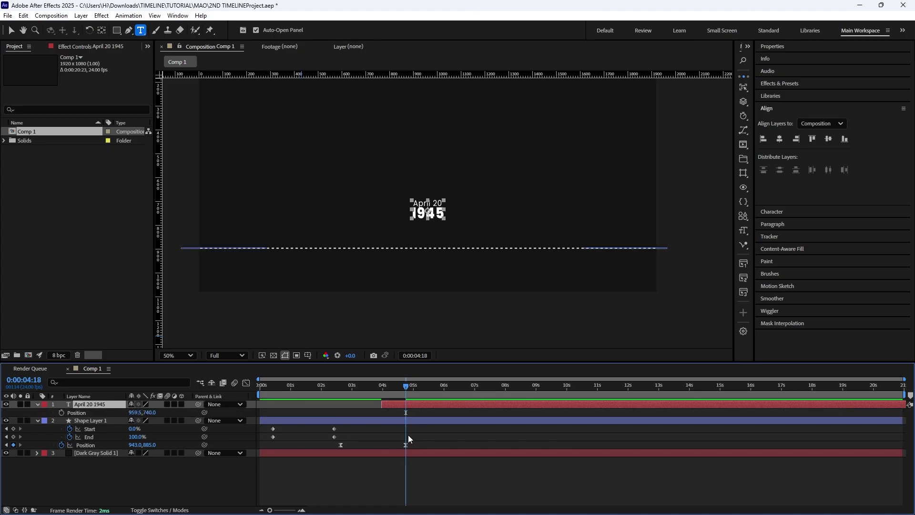
pyautogui.moveTo(149, 412); pyautogui.dragTo(253, 425)
pyautogui.click(416, 387)
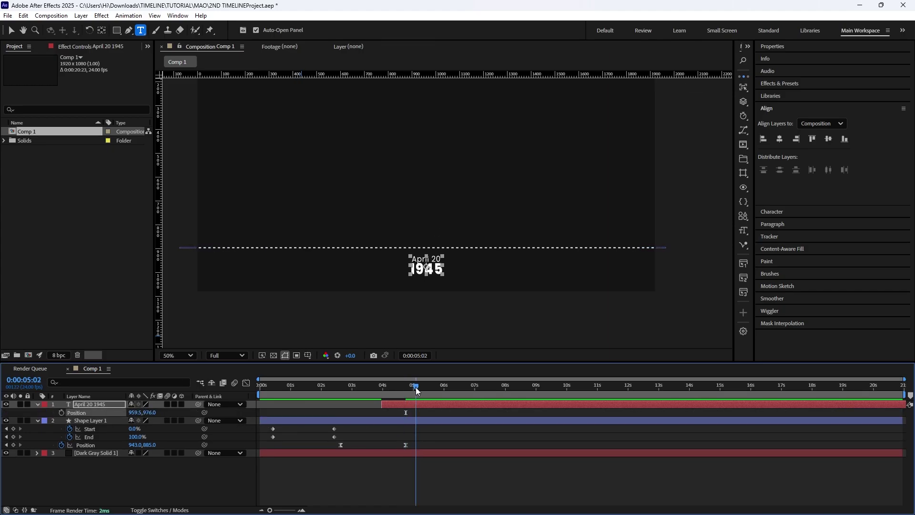
pyautogui.click(417, 388)
pyautogui.click(61, 413)
pyautogui.moveTo(416, 386); pyautogui.dragTo(387, 386)
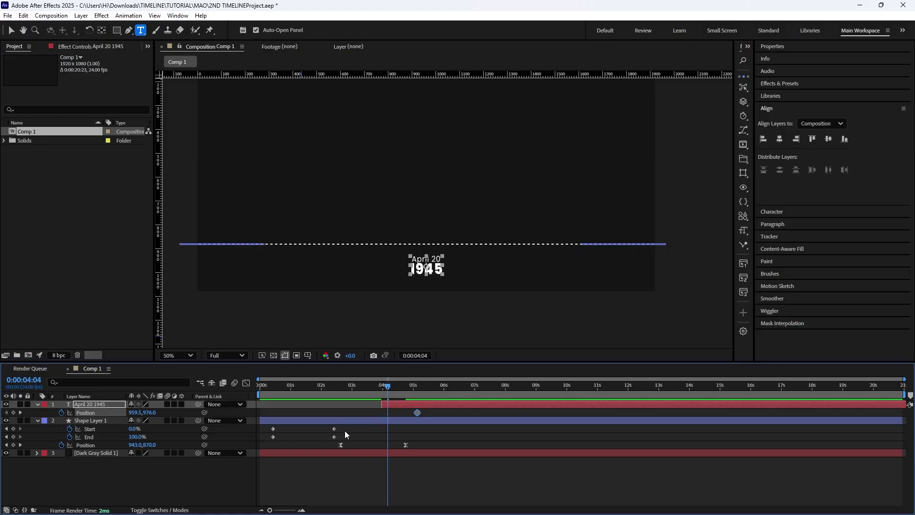
pyautogui.moveTo(147, 413); pyautogui.dragTo(126, 414)
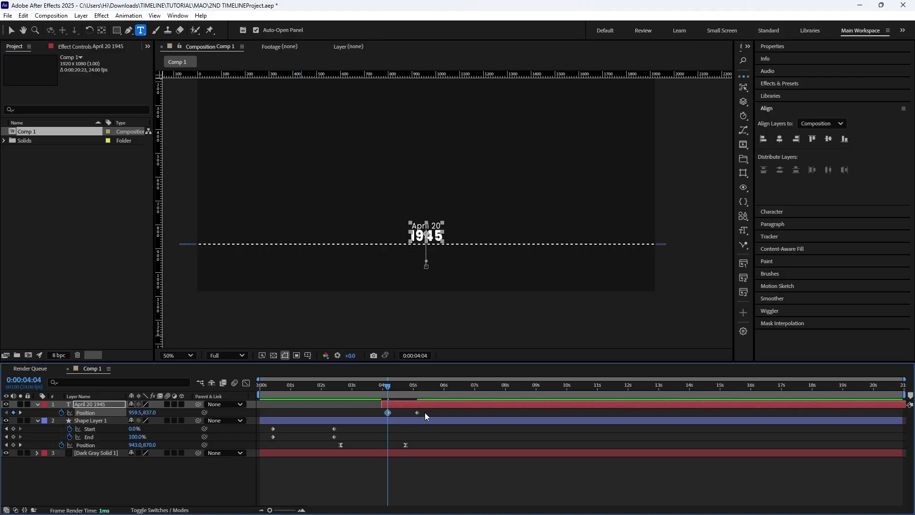
# - Ease the text layer's two Position keyframes with a speed curve that slows down gradually, and preview the movement
pyautogui.moveTo(425, 411); pyautogui.dragTo(365, 419)
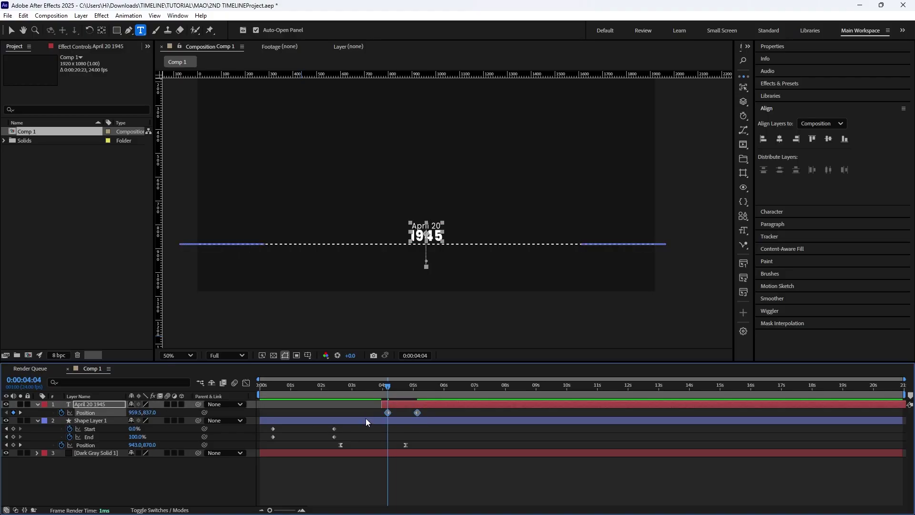
pyautogui.click(246, 384)
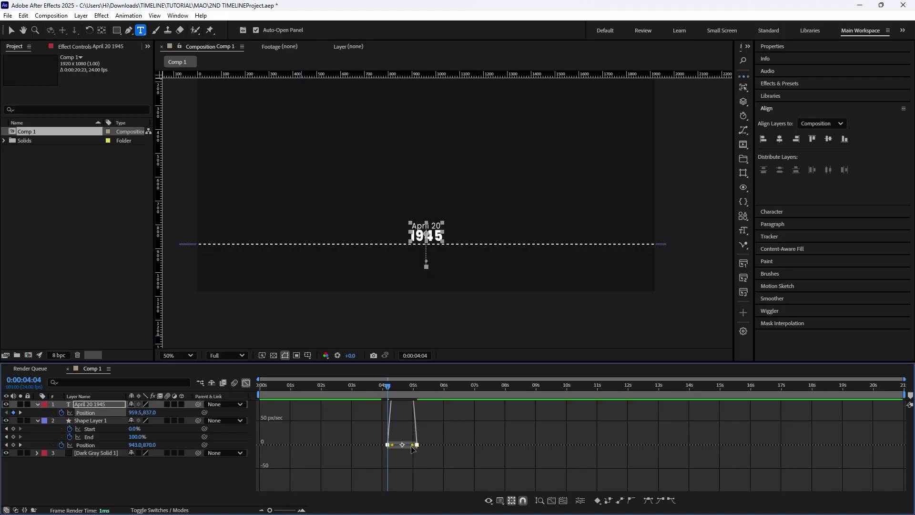
pyautogui.moveTo(413, 448); pyautogui.dragTo(400, 444)
pyautogui.click(246, 383)
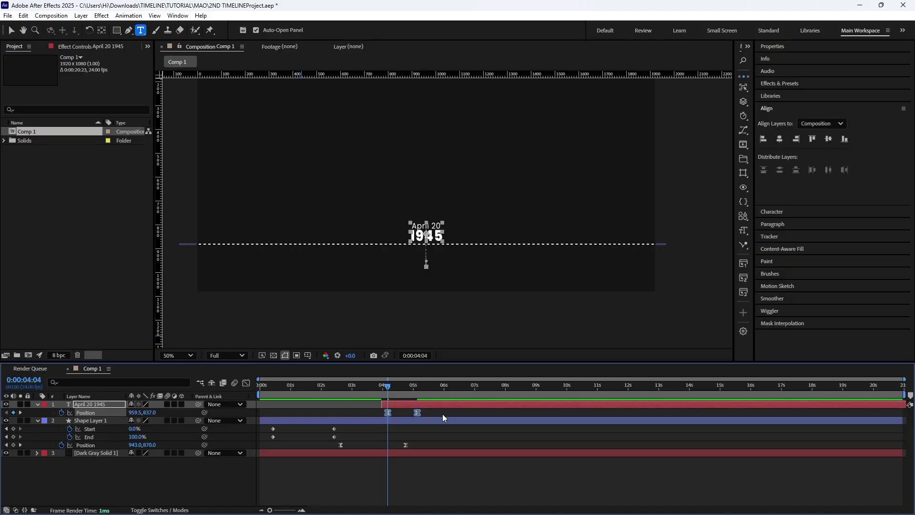
pyautogui.press('space')
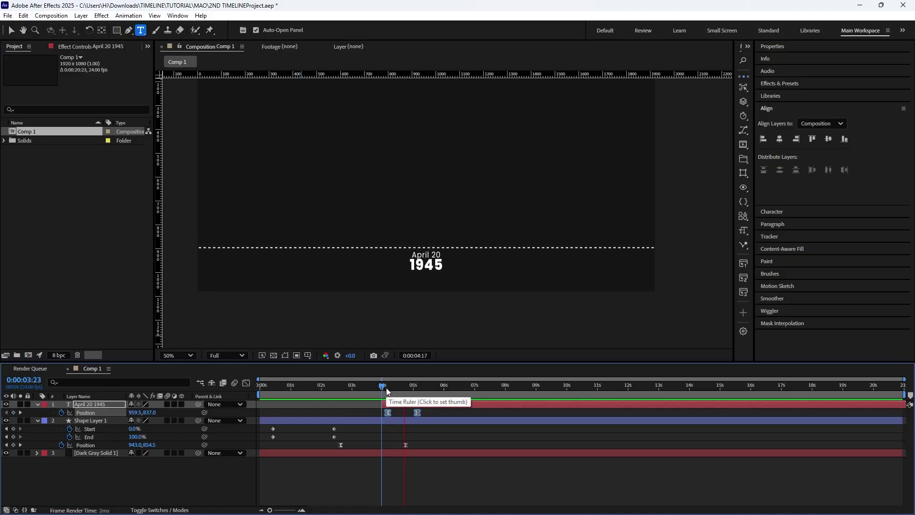
# - Pre-compose the April 20 1945 text layer as "April 20 1945 Comp 1", moving all attributes into it
pyautogui.rightClick(92, 403)
pyautogui.click(143, 340)
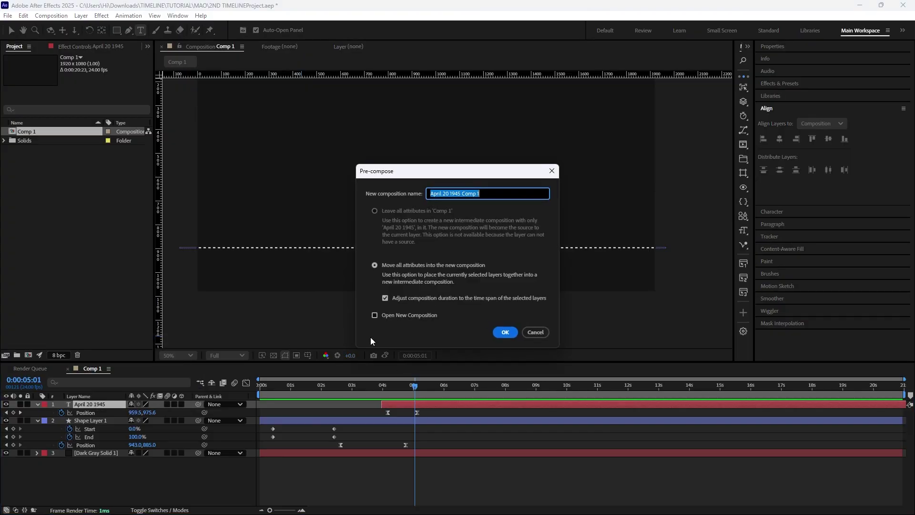
pyautogui.click(504, 333)
# - Draw a rectangular mask on the pre-composed date layer around the text, with its upper edge at the dashed line
pyautogui.moveTo(416, 392); pyautogui.dragTo(423, 388)
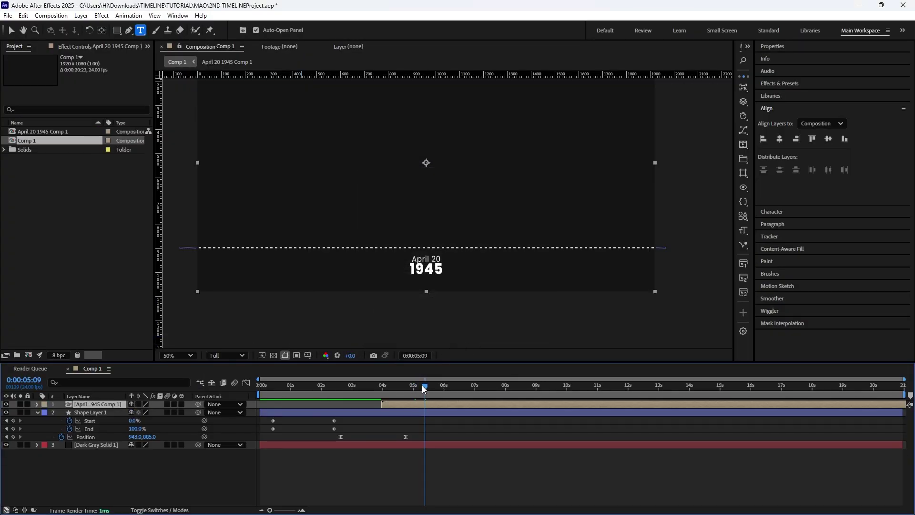
pyautogui.click(116, 30)
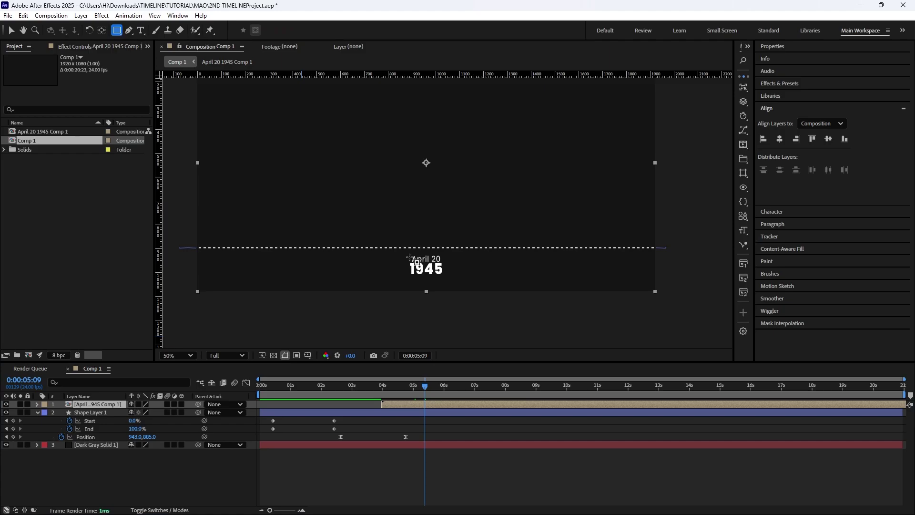
pyautogui.moveTo(402, 247); pyautogui.dragTo(457, 281)
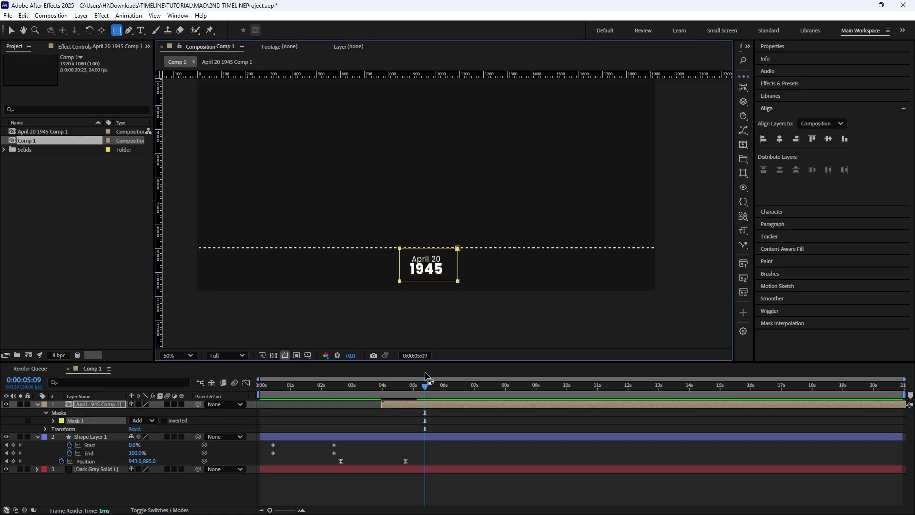
# - Play back the animation of the line and the masked date reveal from the start
pyautogui.moveTo(424, 390); pyautogui.dragTo(336, 397)
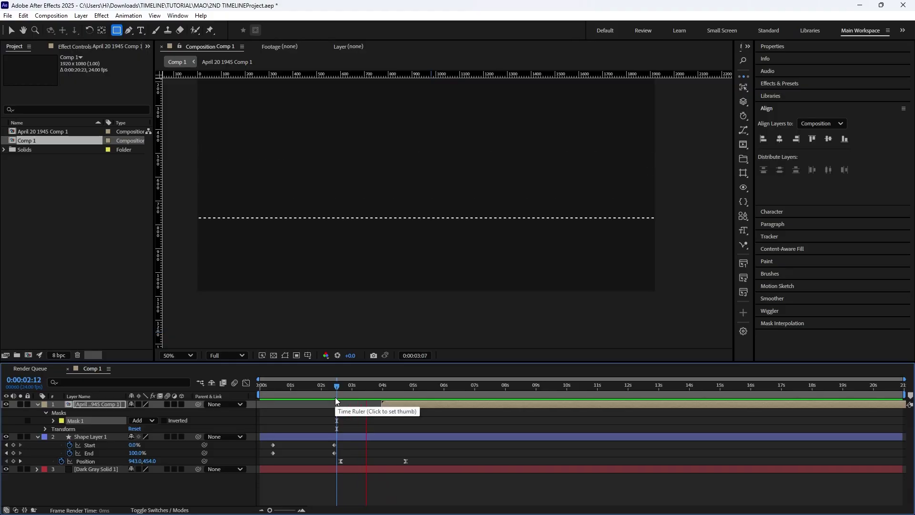
pyautogui.press('q')
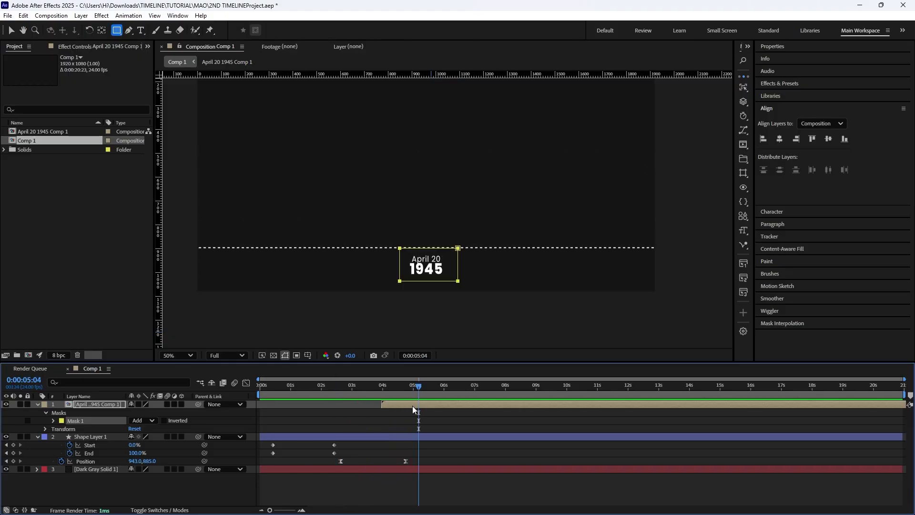
pyautogui.press('Home')
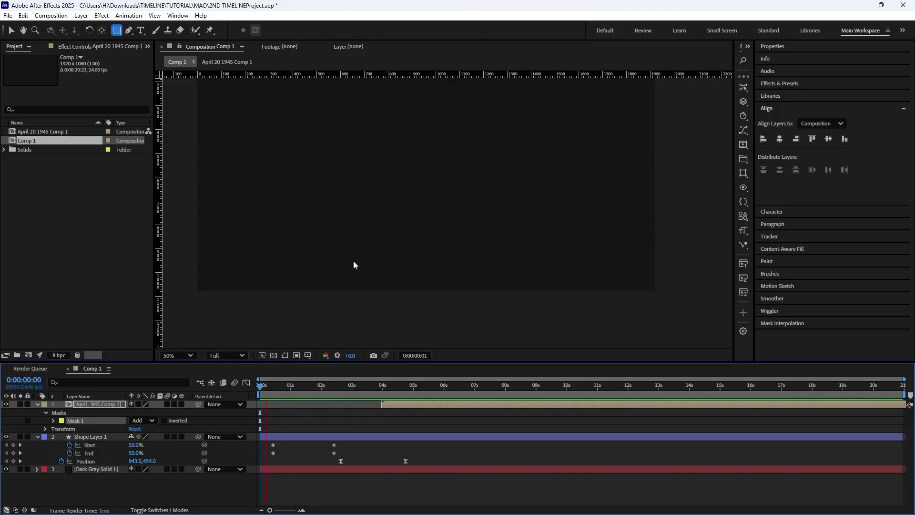
pyautogui.scroll(-1, 446, 214)
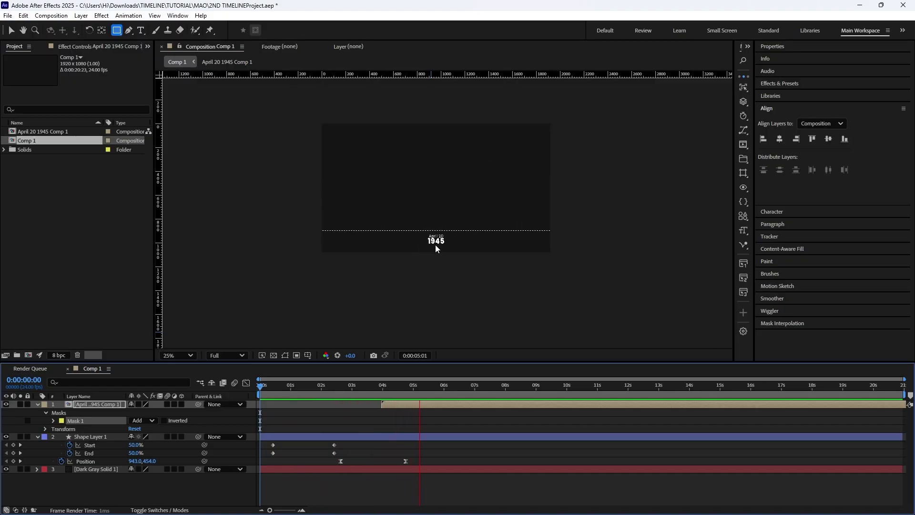
pyautogui.press('space')
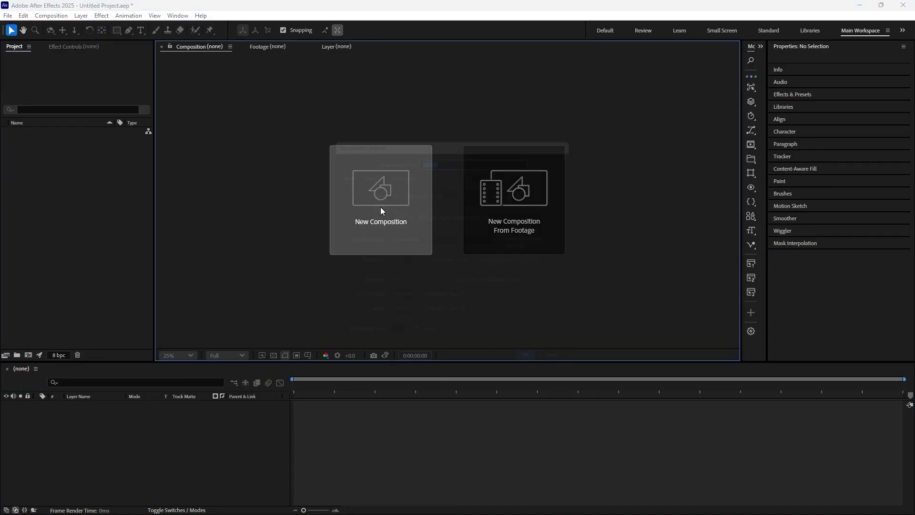
# - Create a 1920x1080, 24 fps composition and import Lisa Mouse 1983.png into the project
pyautogui.click(380, 207)
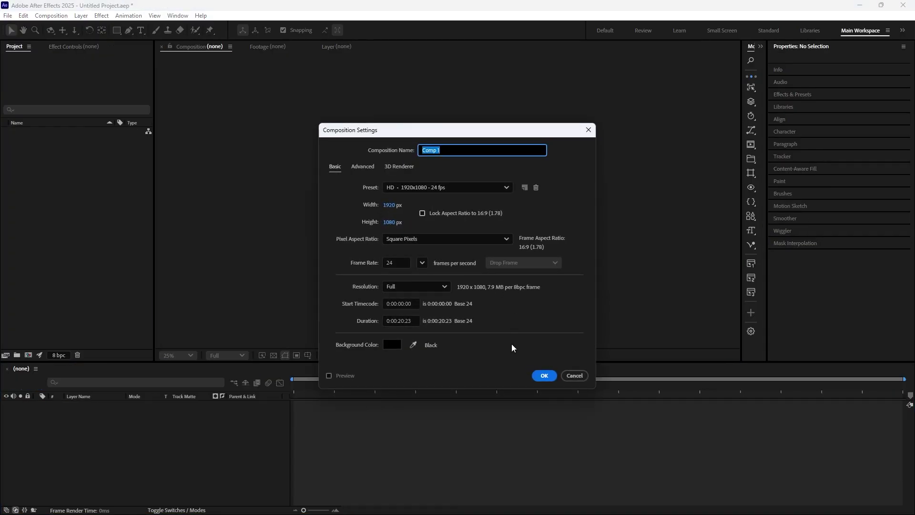
pyautogui.click(542, 377)
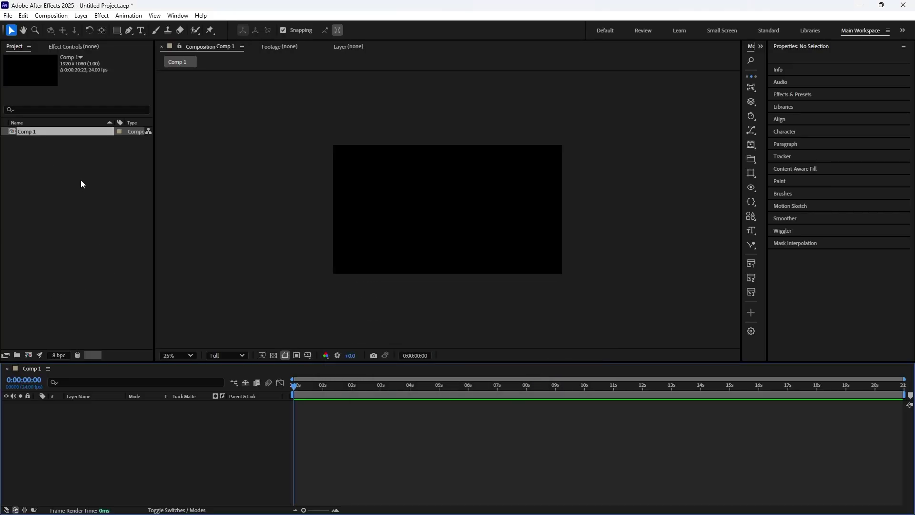
pyautogui.click(60, 232)
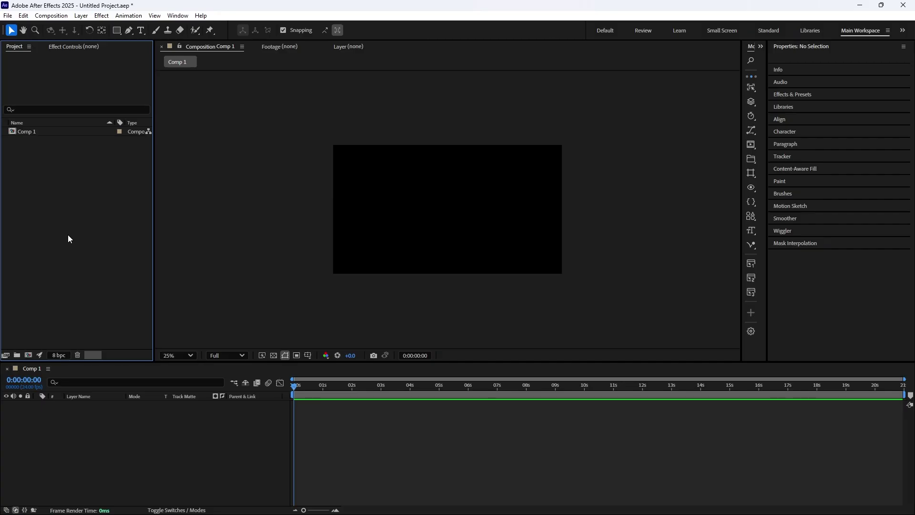
pyautogui.doubleClick(70, 233)
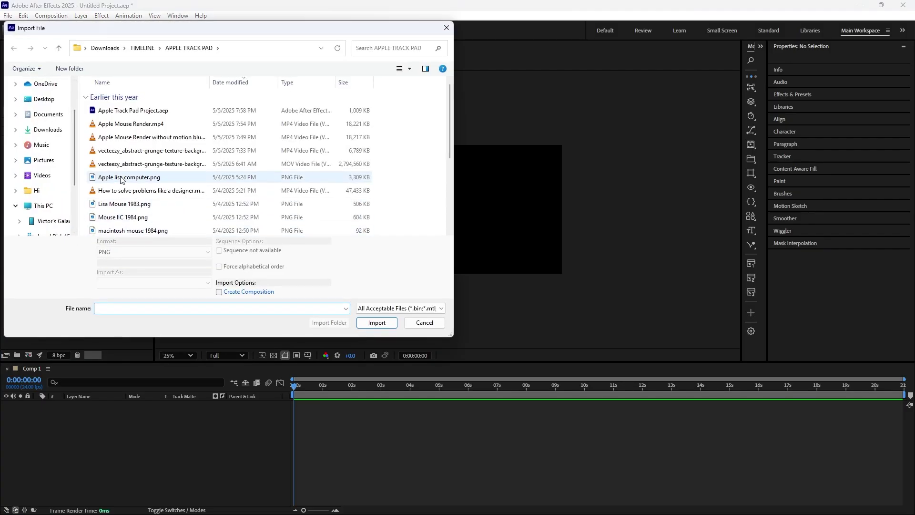
pyautogui.doubleClick(119, 205)
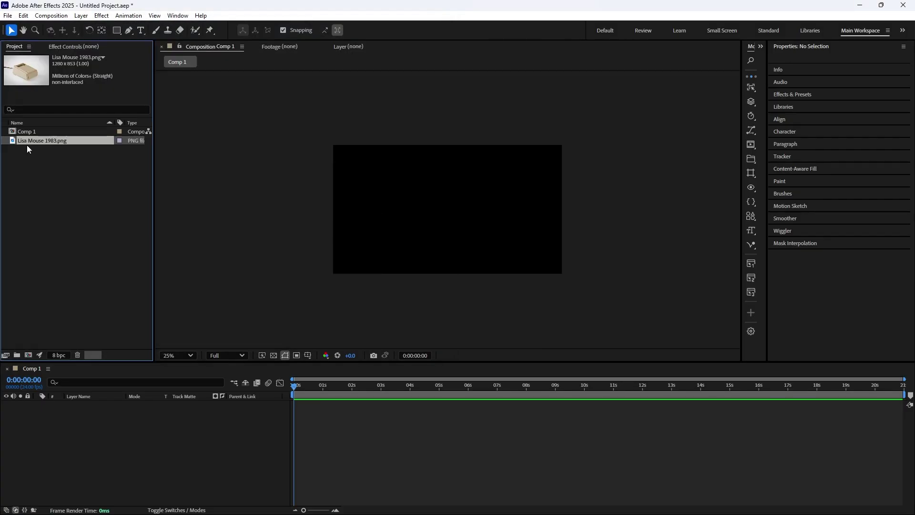
# - Place the Lisa Mouse image in the composition and centre it horizontally on the frame
pyautogui.moveTo(35, 143); pyautogui.dragTo(443, 210)
pyautogui.click(782, 172)
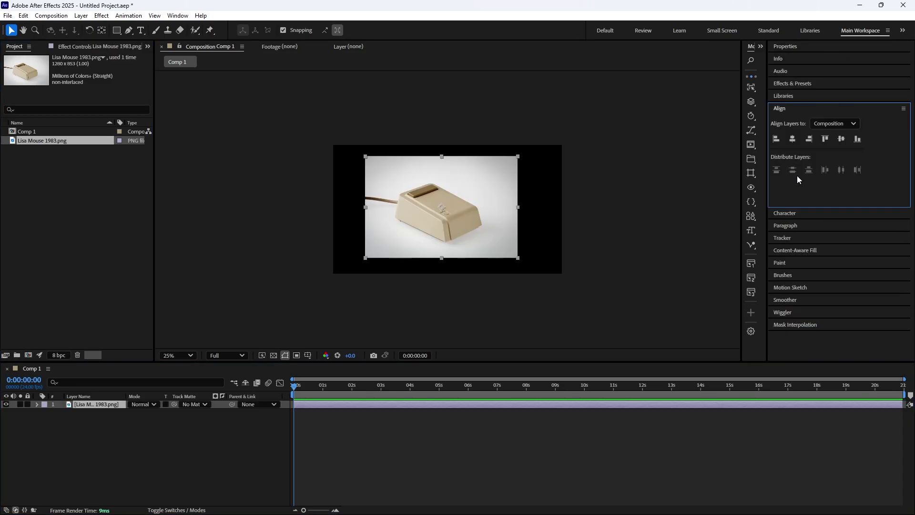
pyautogui.click(796, 141)
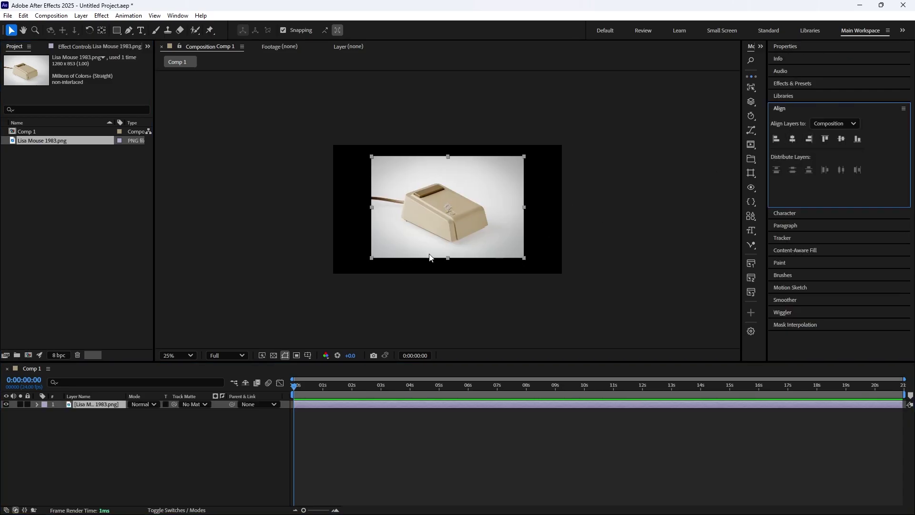
# - Scale the Lisa Mouse image layer down to 32%
pyautogui.click(94, 404)
pyautogui.press('s')
pyautogui.moveTo(150, 413); pyautogui.dragTo(116, 417)
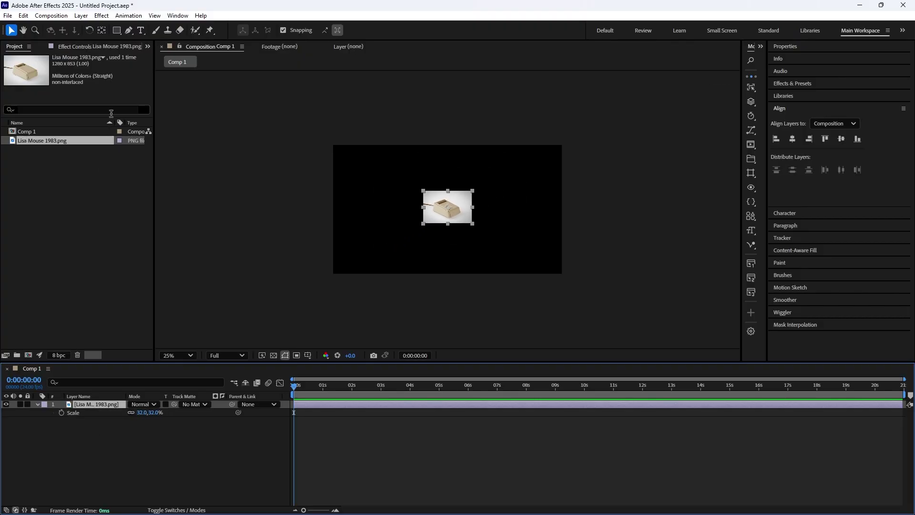
# - Add a "2010" text layer, enlarge it to 98 px and place it centred just above the mouse image
pyautogui.click(141, 30)
pyautogui.click(422, 177)
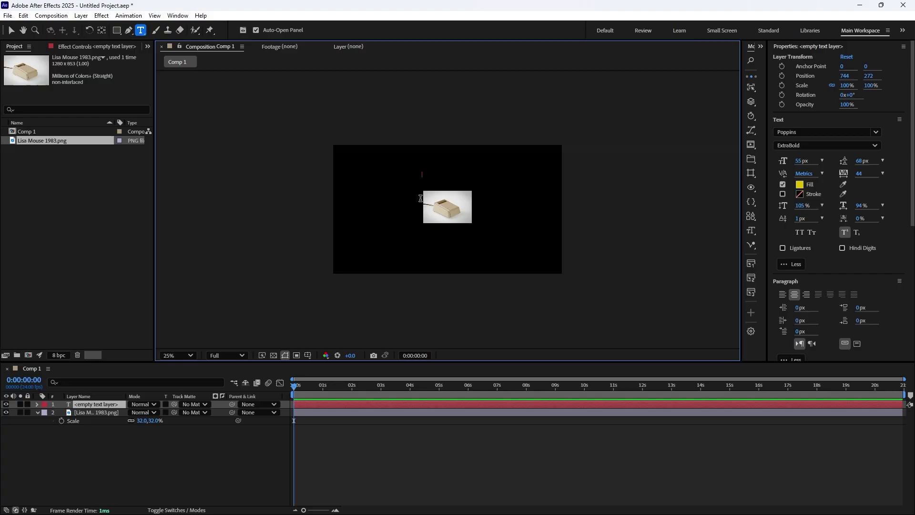
pyautogui.write('2010')
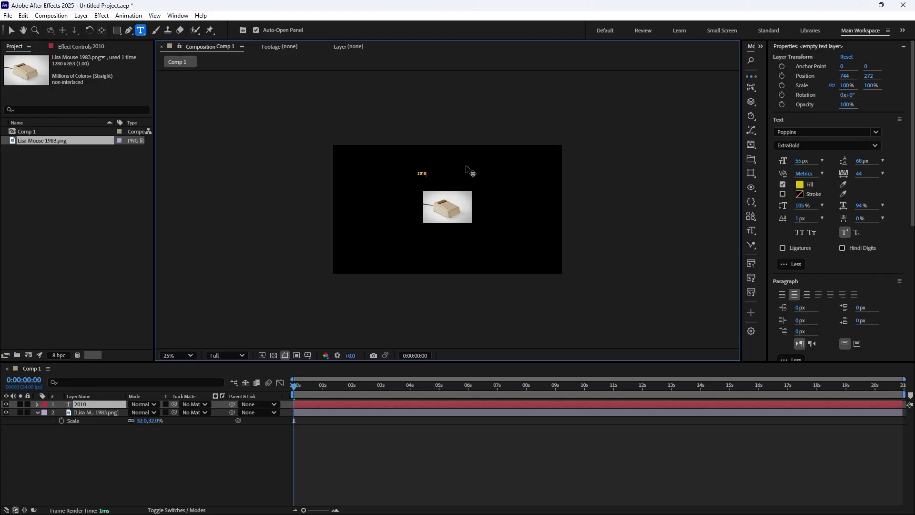
pyautogui.scroll(2, 434, 211)
pyautogui.click(804, 161)
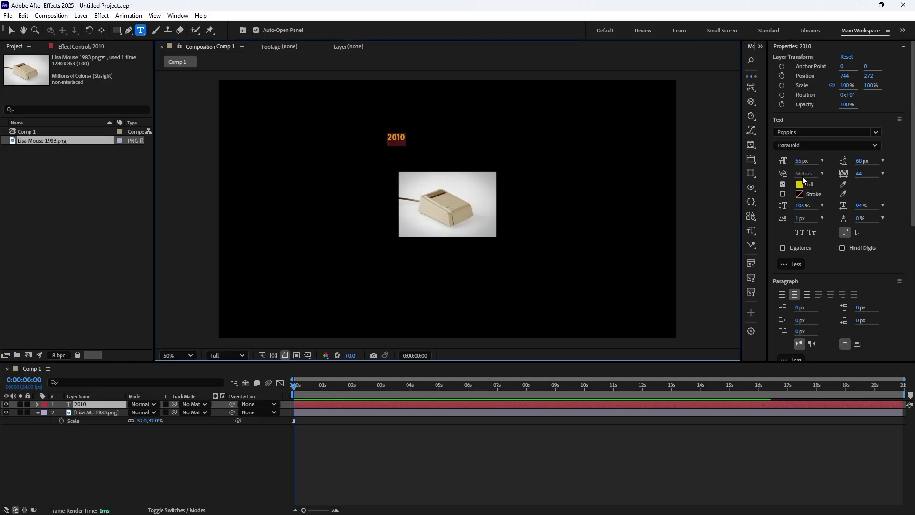
pyautogui.moveTo(805, 161); pyautogui.dragTo(832, 174)
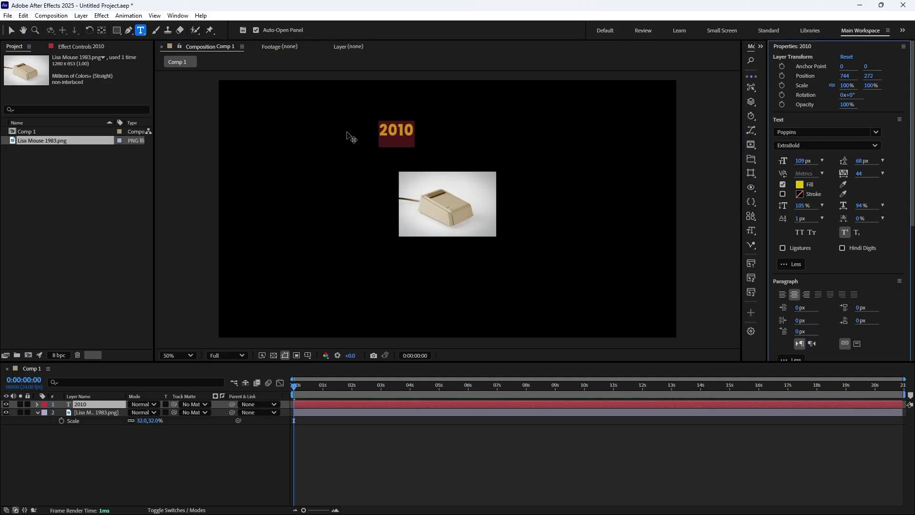
pyautogui.press('v')
pyautogui.moveTo(379, 119); pyautogui.dragTo(429, 149)
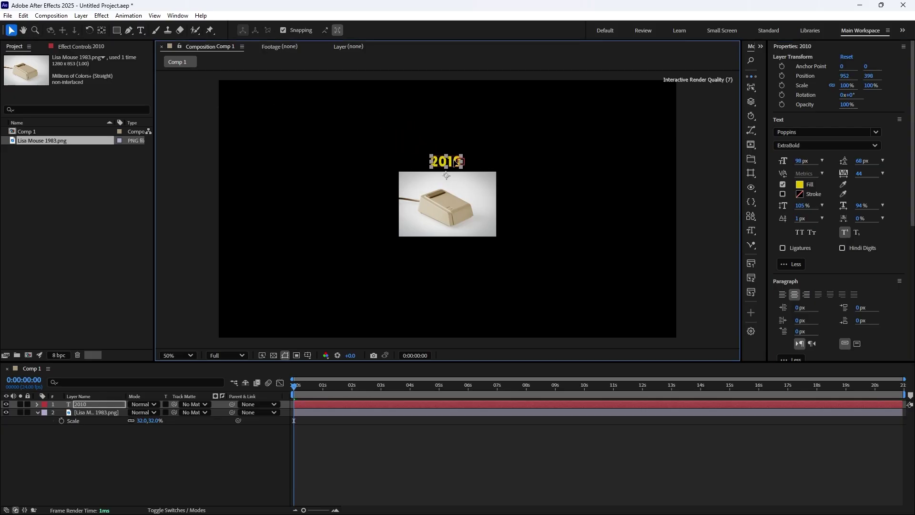
# - Duplicate the 2010 text layer, place the copy below the image and change its text to "LISA MOUSE"
pyautogui.click(110, 407)
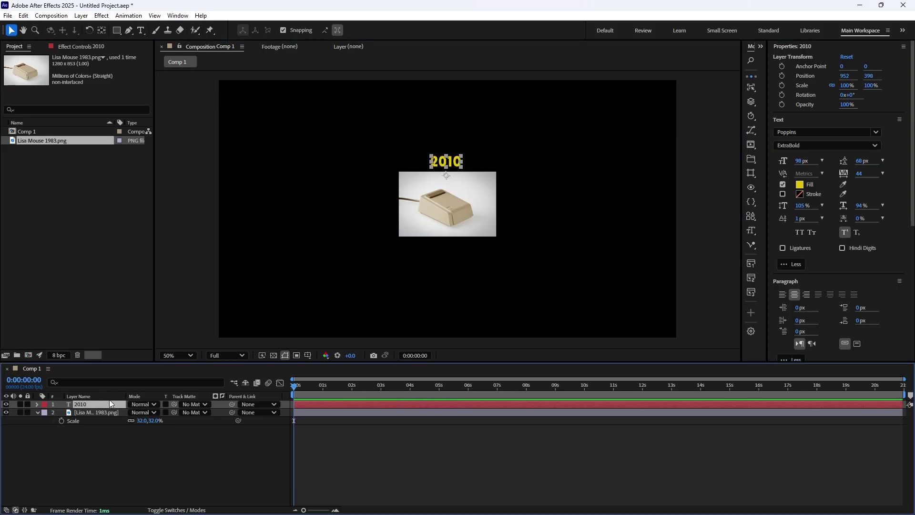
pyautogui.hotkey('ctrl', 'd')
pyautogui.moveTo(446, 161); pyautogui.dragTo(445, 265)
pyautogui.doubleClick(445, 260)
pyautogui.write('LISA MOUSE')
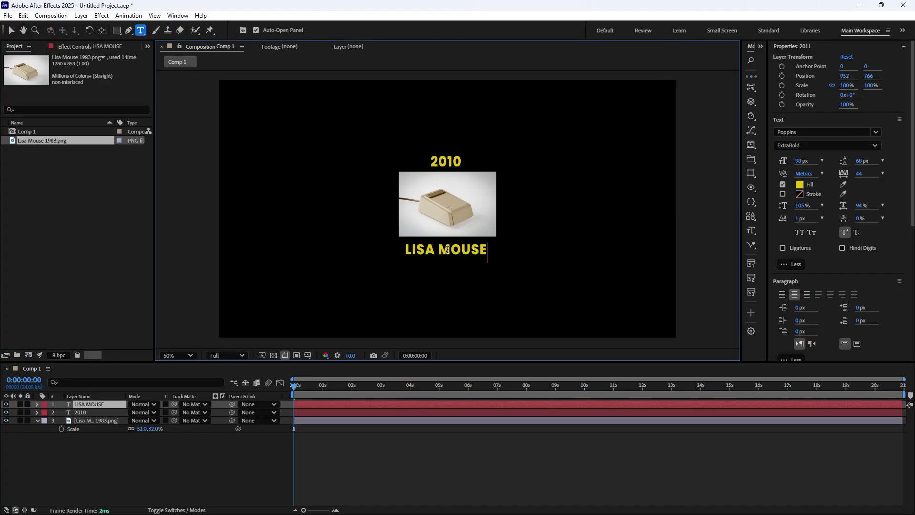
# - Colour the LISA MOUSE text white, reduce its font size and nudge it closer to the image
pyautogui.hotkey('ctrl', 'a')
pyautogui.click(800, 184)
pyautogui.click(353, 205)
pyautogui.click(546, 207)
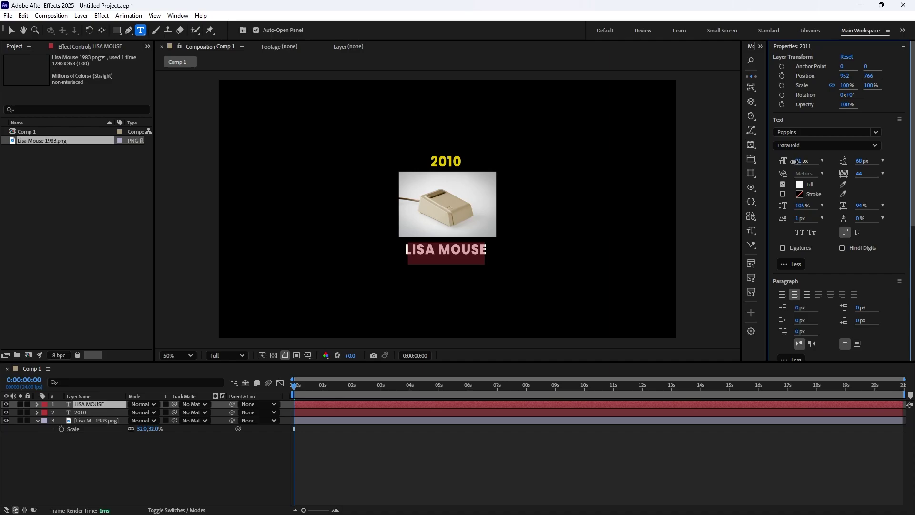
pyautogui.moveTo(802, 161); pyautogui.dragTo(796, 160)
pyautogui.moveTo(867, 78); pyautogui.dragTo(870, 78)
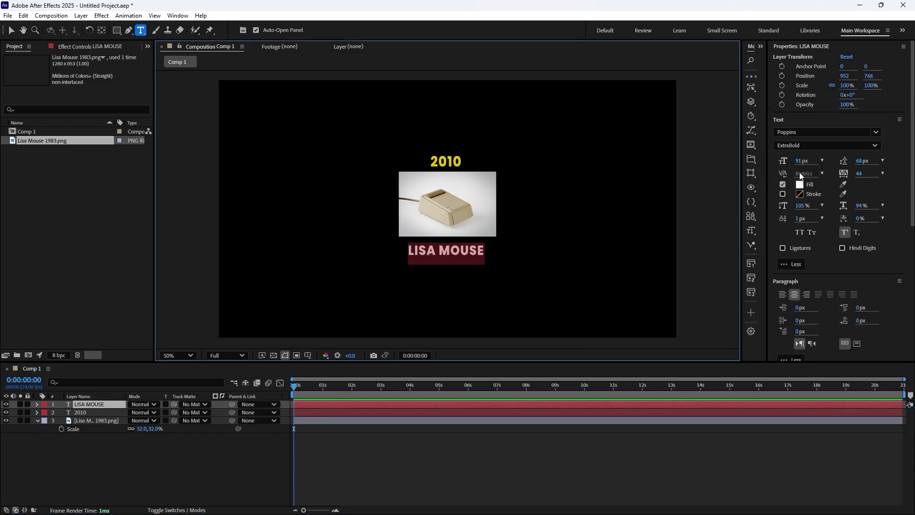
pyautogui.moveTo(802, 161); pyautogui.dragTo(796, 160)
pyautogui.click(93, 392)
# - Pre-compose the image and both text layers together as "Pre-comp 1", moving all attributes into it
pyautogui.click(96, 420)
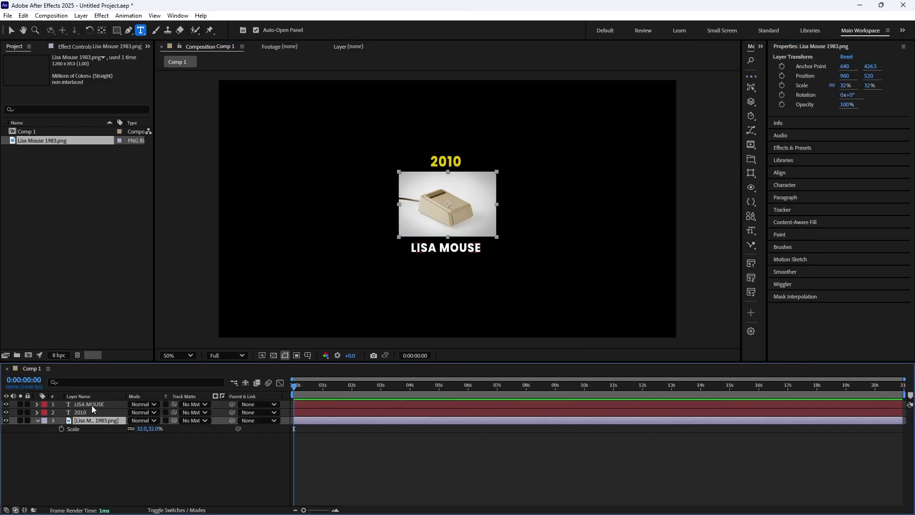
pyautogui.keyDown('shift'); pyautogui.click(91, 405); pyautogui.keyUp('shift')
pyautogui.rightClick(91, 405)
pyautogui.click(109, 341)
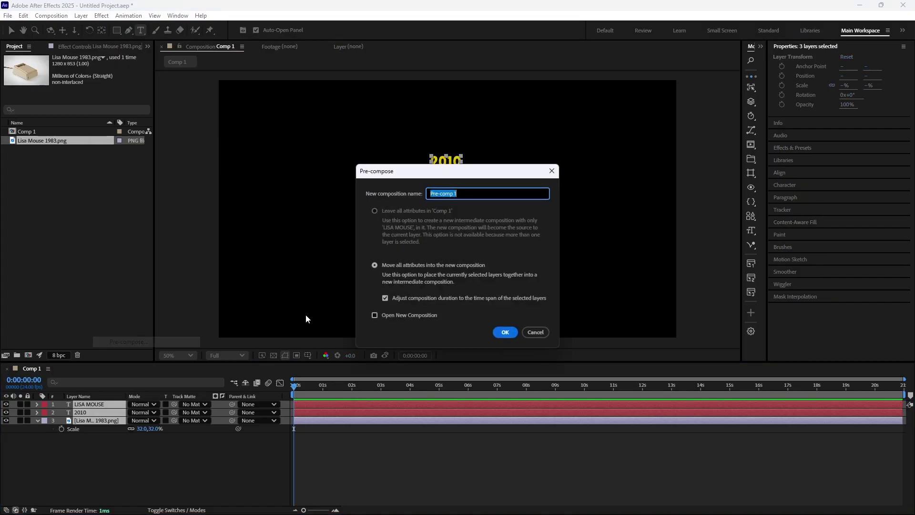
pyautogui.click(505, 333)
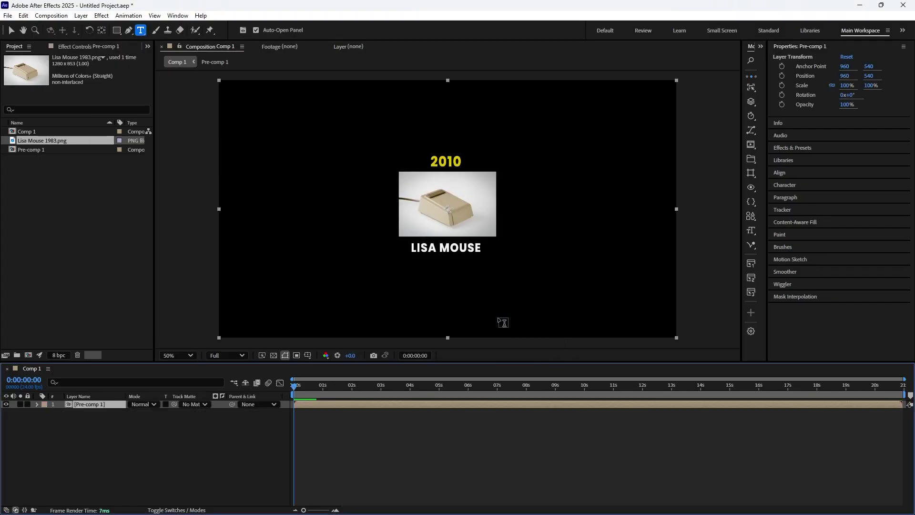
# - Crop Pre-comp 1 to a region of interest about 500 x 462 px around the image and its two texts
pyautogui.doubleClick(84, 405)
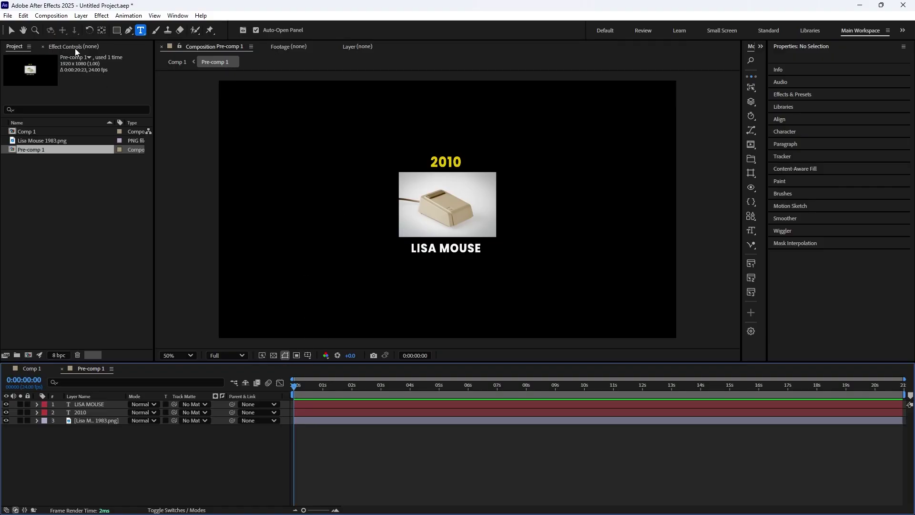
pyautogui.click(11, 30)
pyautogui.click(296, 356)
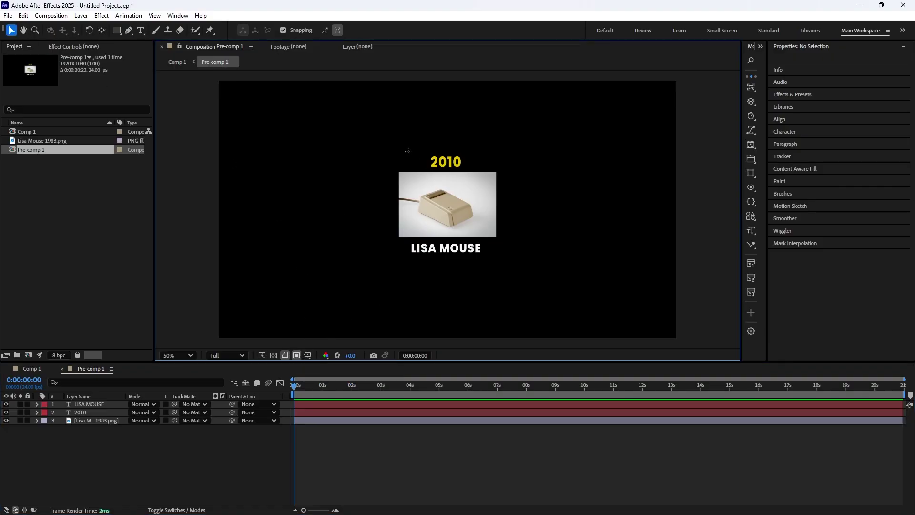
pyautogui.moveTo(390, 149); pyautogui.dragTo(511, 260)
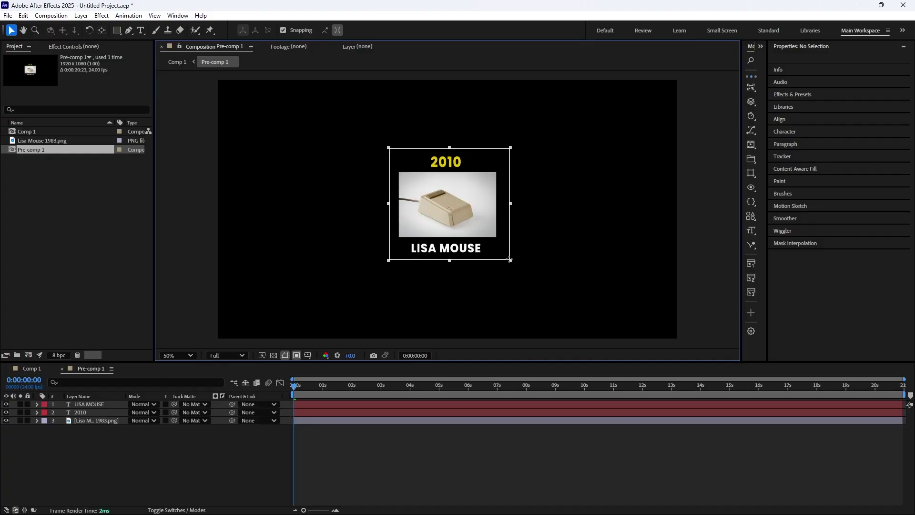
pyautogui.click(60, 16)
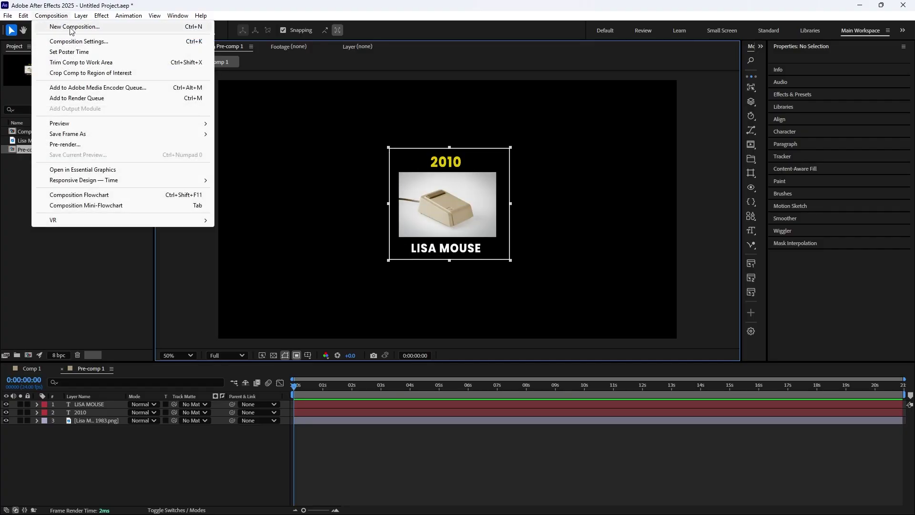
pyautogui.click(79, 73)
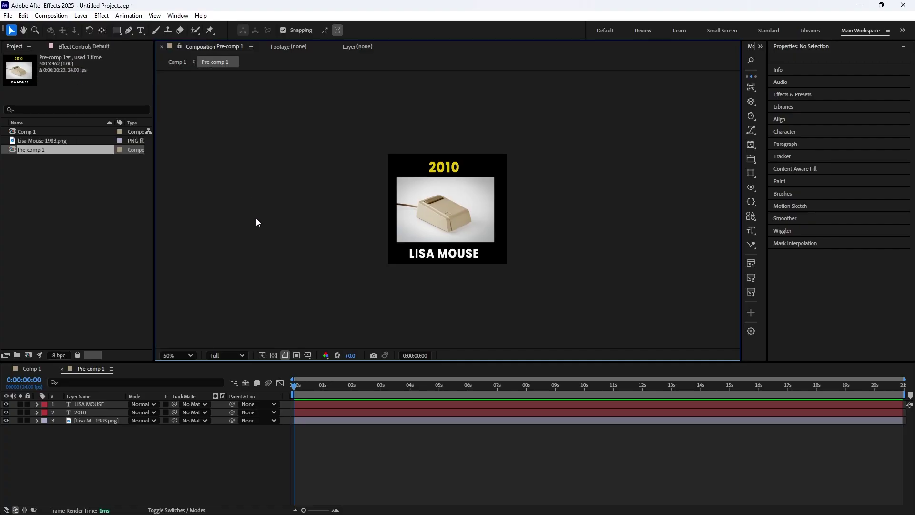
# - Return to Comp 1 and duplicate the Pre-comp 1 project item eleven times
pyautogui.click(34, 369)
pyautogui.press(',')
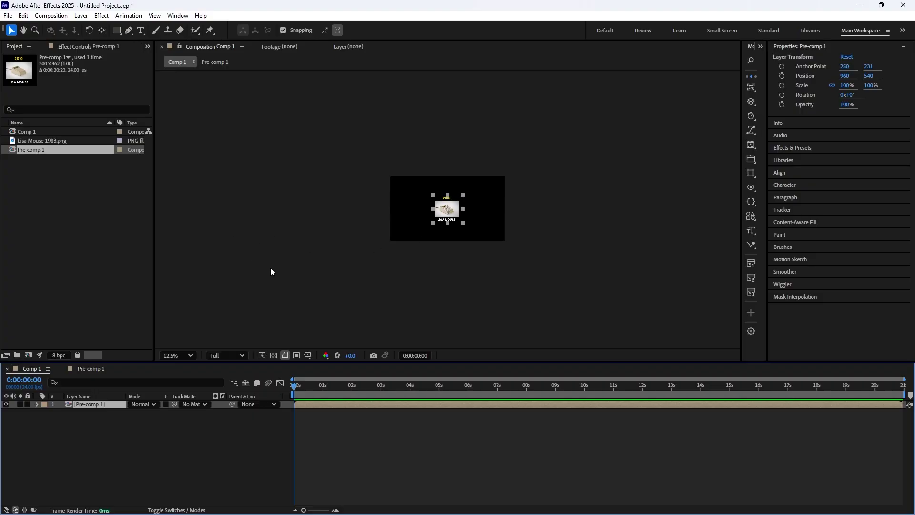
pyautogui.click(44, 149)
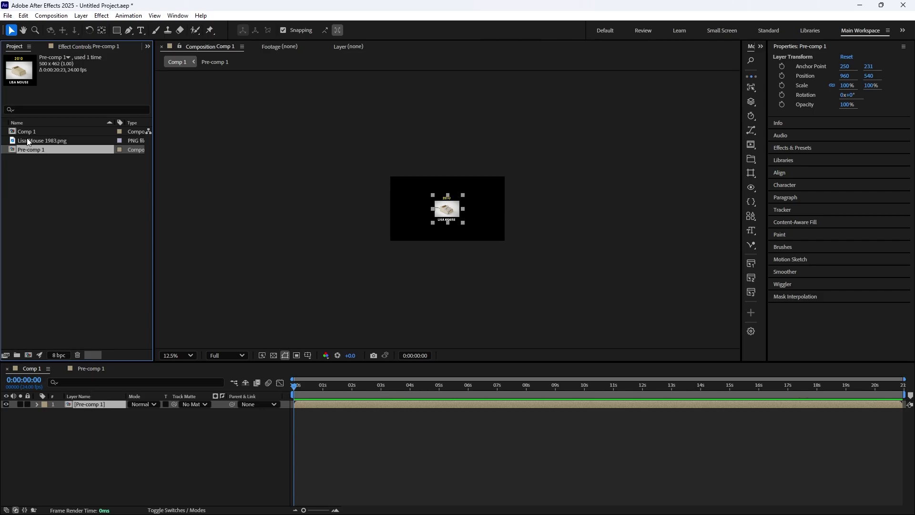
pyautogui.hotkey('ctrl', 'd')
pyautogui.hotkey('ctrl', 'd')
pyautogui.hotkey('ctrl', 'd')
pyautogui.hotkey('ctrl', 'd')
pyautogui.hotkey('ctrl', 'd')
pyautogui.hotkey('ctrl', 'd')
pyautogui.hotkey('ctrl', 'd')
pyautogui.hotkey('ctrl', 'd')
pyautogui.hotkey('ctrl', 'd')
pyautogui.hotkey('ctrl', 'd')
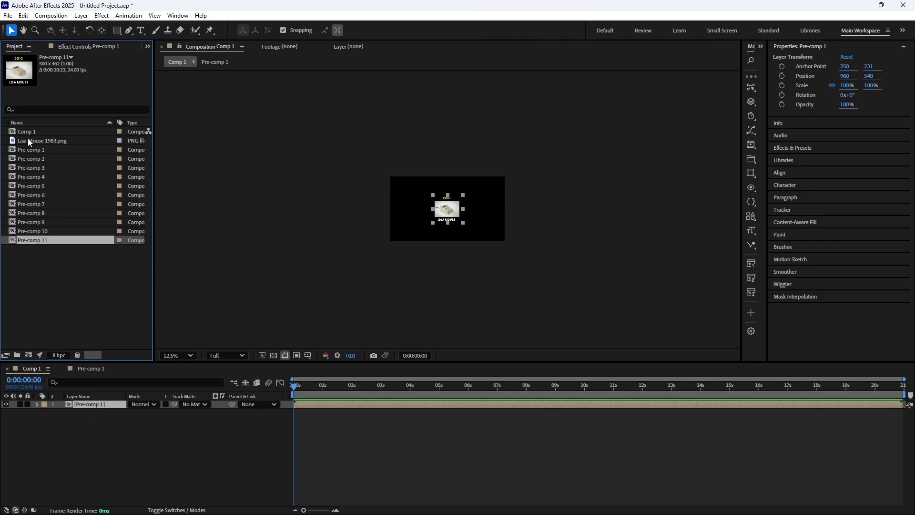
pyautogui.hotkey('ctrl', 'd')
pyautogui.click(69, 296)
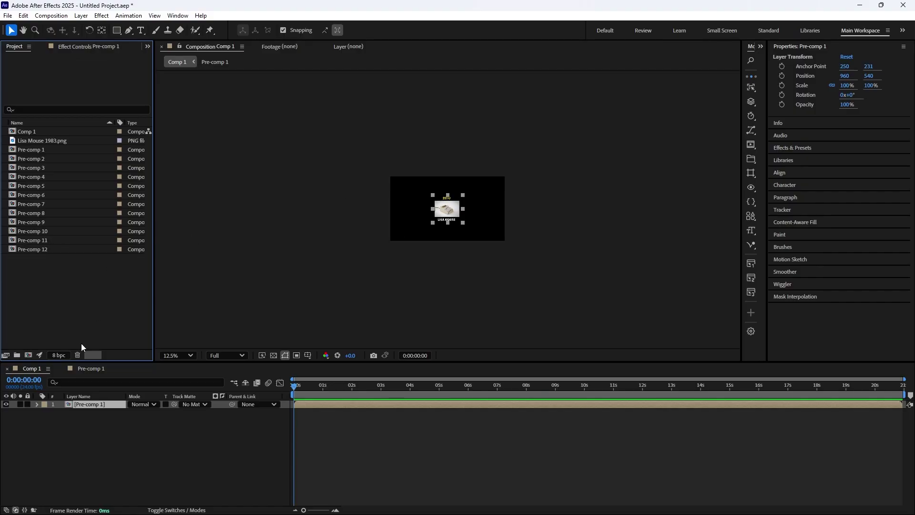
# - Set the width of Comp 1 to 6400 px in its composition settings
pyautogui.click(52, 16)
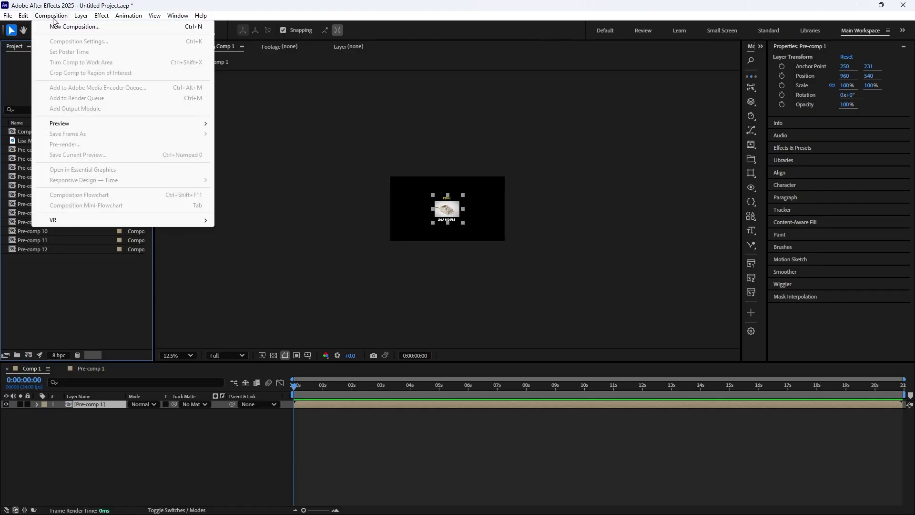
pyautogui.click(127, 410)
pyautogui.click(44, 131)
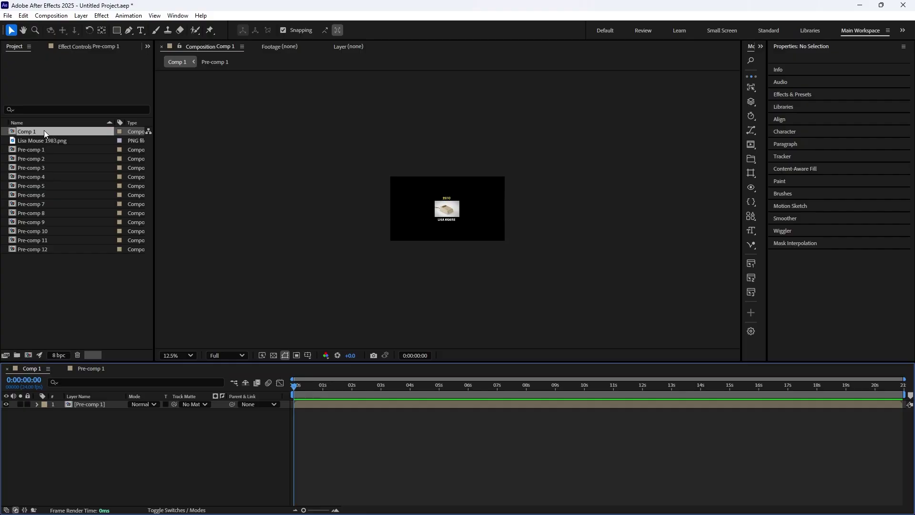
pyautogui.click(51, 16)
pyautogui.click(79, 42)
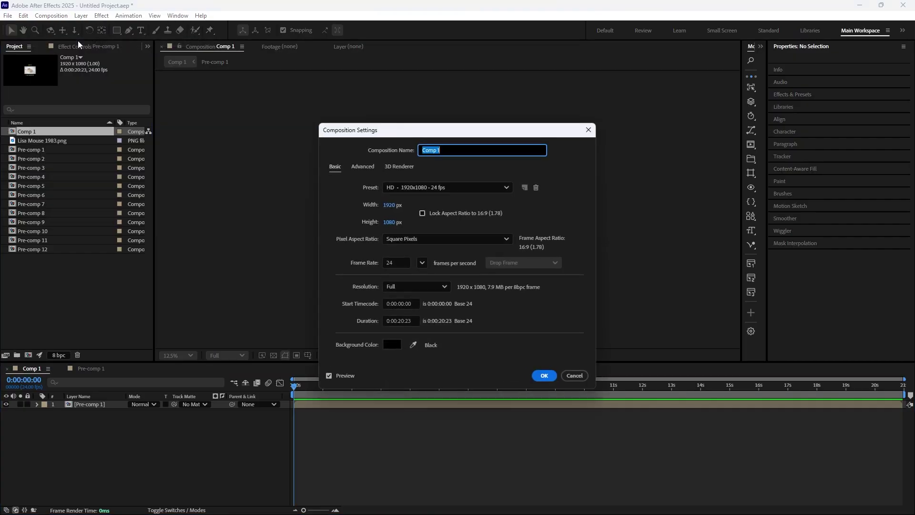
pyautogui.click(389, 204)
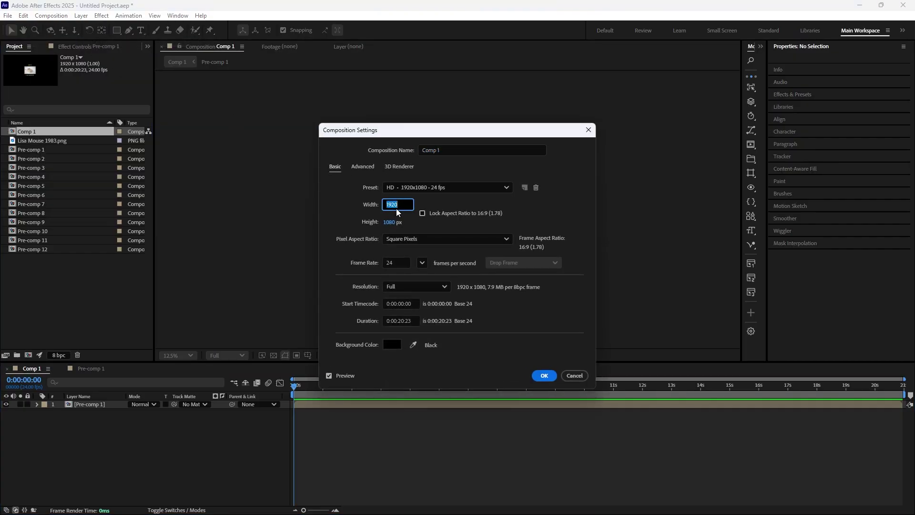
pyautogui.write('6400')
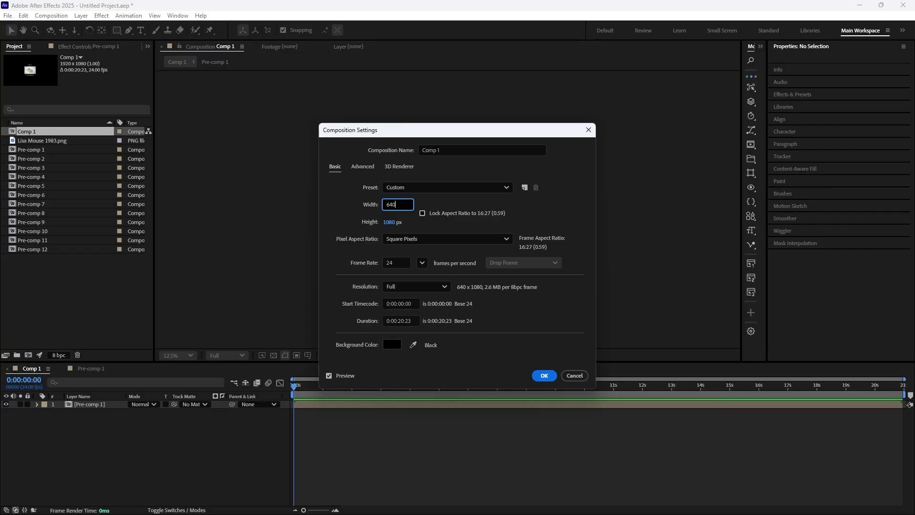
pyautogui.click(545, 376)
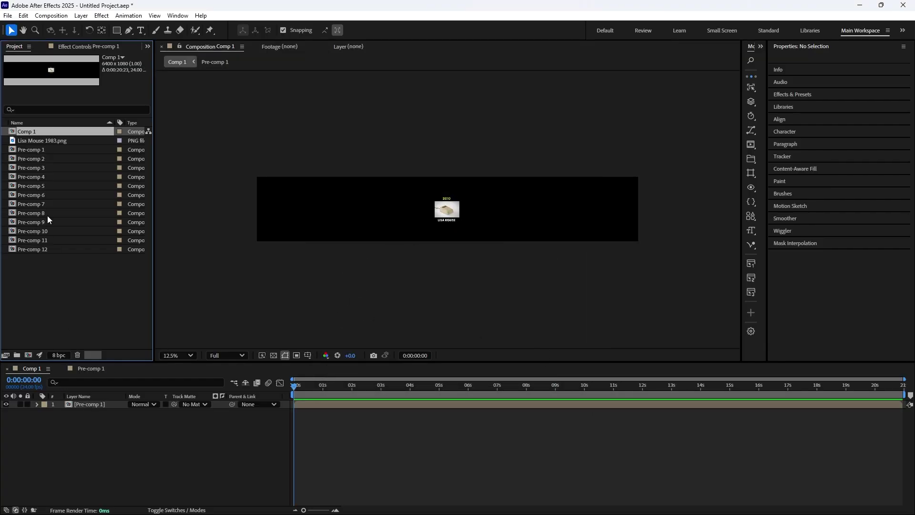
# - Add Pre-comp 2 through Pre-comp 12 as layers above Pre-comp 1 in Comp 1
pyautogui.click(42, 250)
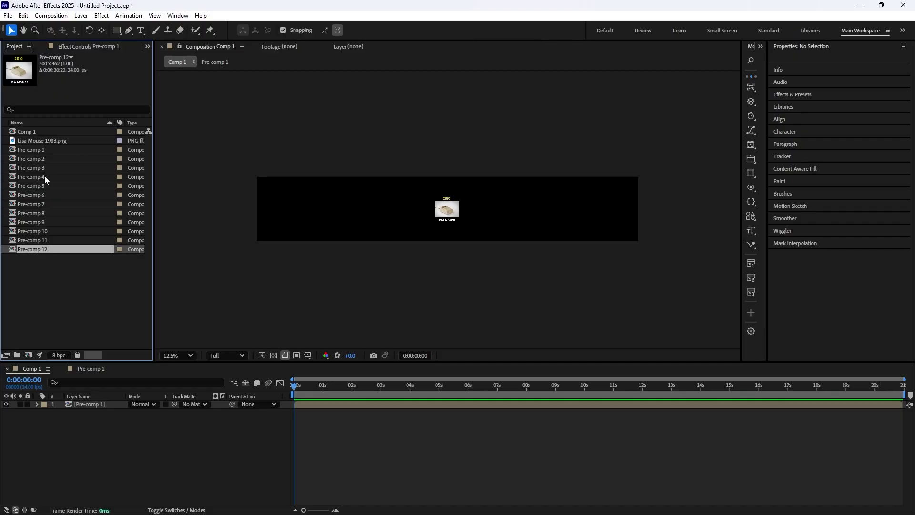
pyautogui.keyDown('shift'); pyautogui.click(44, 160); pyautogui.keyUp('shift')
pyautogui.moveTo(44, 160); pyautogui.dragTo(88, 402)
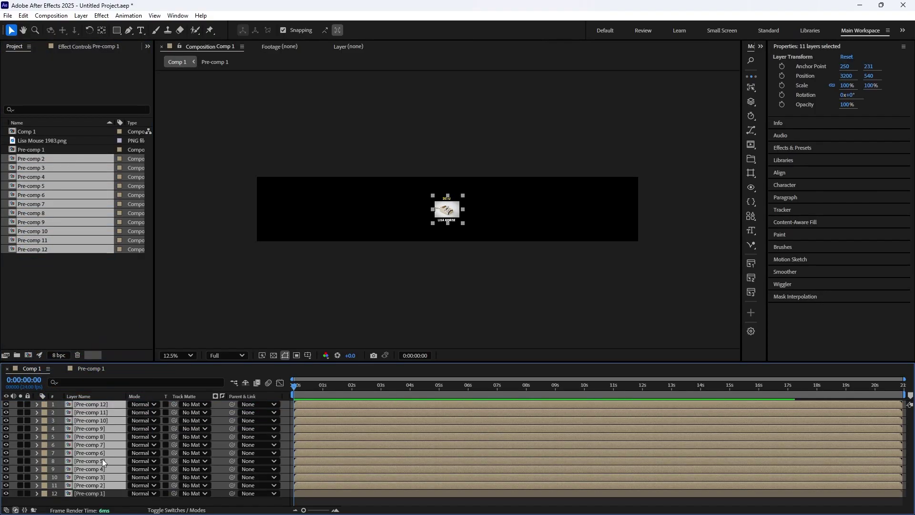
# - Move the Pre-comp 1 layer horizontally to about X 6115 and the Pre-comp 12 layer to about X 310
pyautogui.click(92, 494)
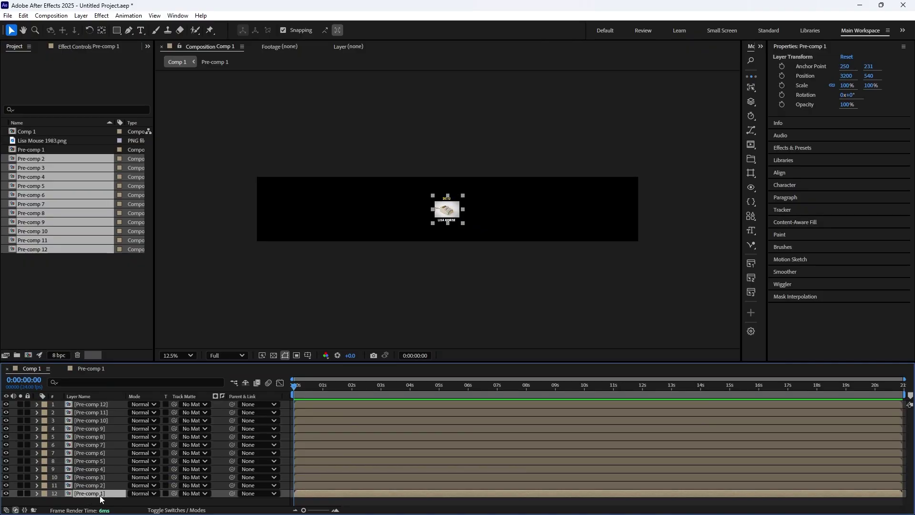
pyautogui.press('p')
pyautogui.moveTo(138, 501); pyautogui.dragTo(913, 513)
pyautogui.click(81, 404)
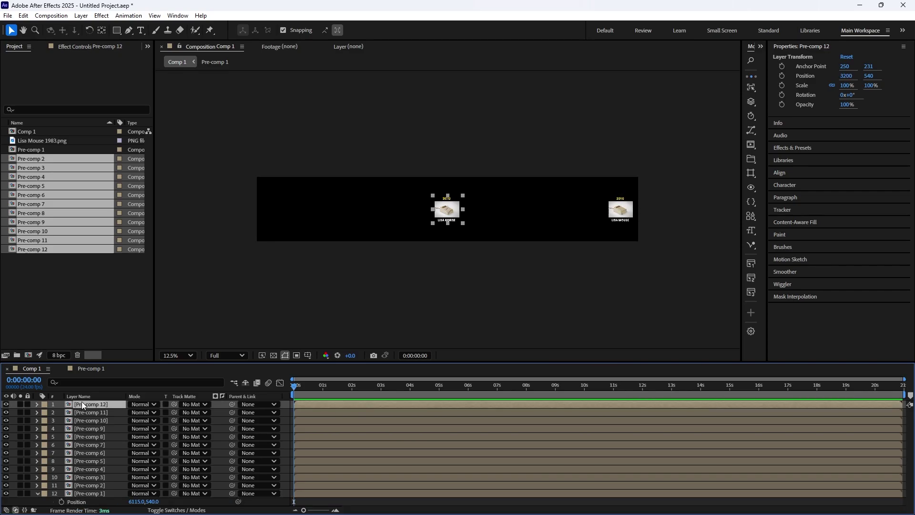
pyautogui.press('p')
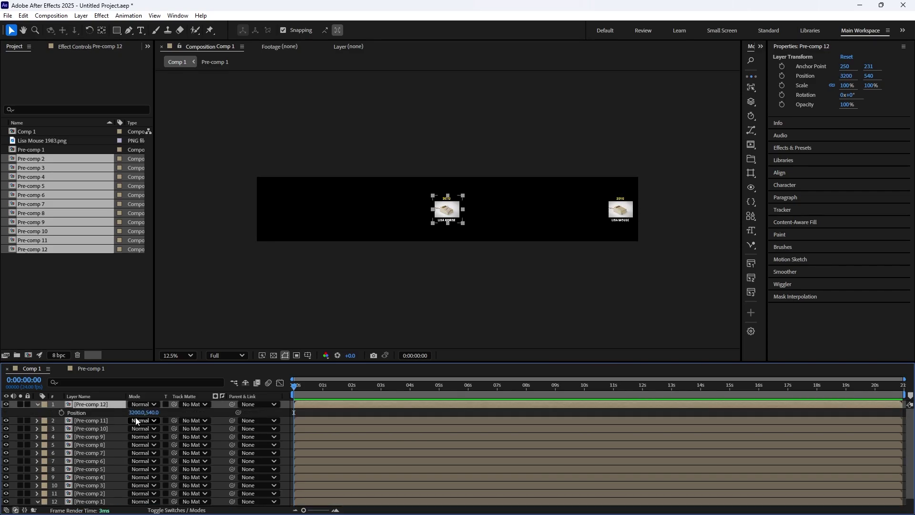
pyautogui.moveTo(143, 412); pyautogui.dragTo(7, 407)
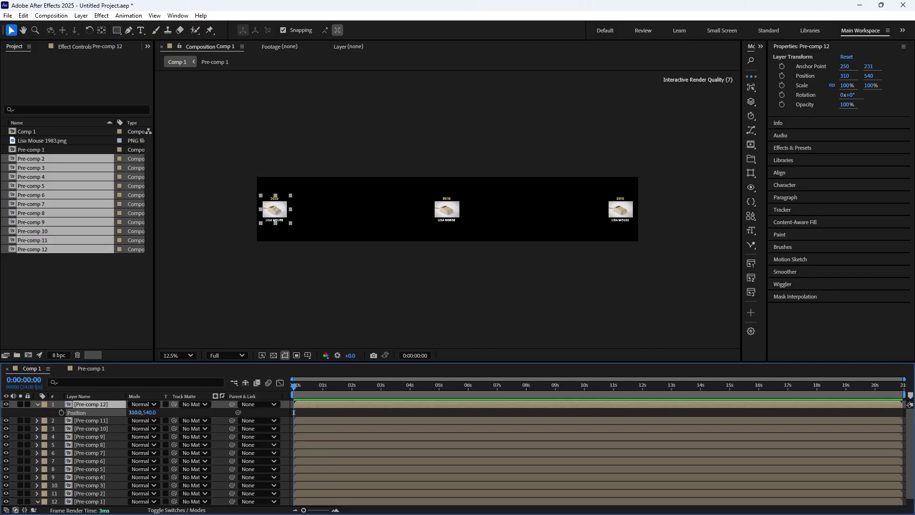
# - Select all twelve pre-comp layers and distribute them evenly along the horizontal axis
pyautogui.click(90, 429)
pyautogui.click(90, 404)
pyautogui.scroll(-1, 88, 412)
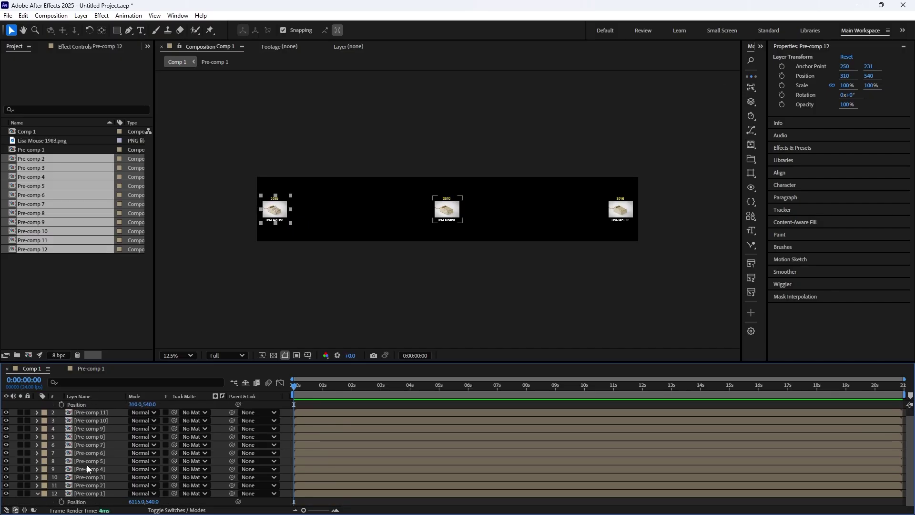
pyautogui.keyDown('shift'); pyautogui.click(88, 493); pyautogui.keyUp('shift')
pyautogui.scroll(1, 92, 462)
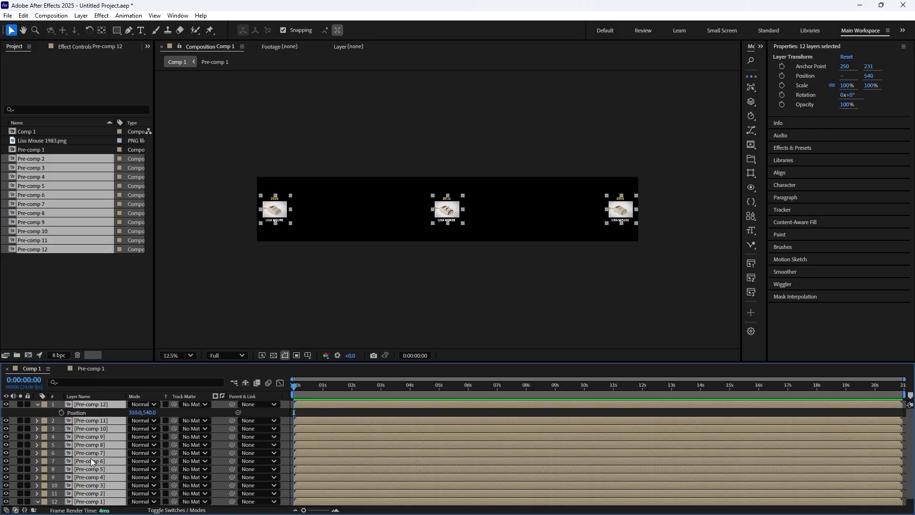
pyautogui.click(792, 173)
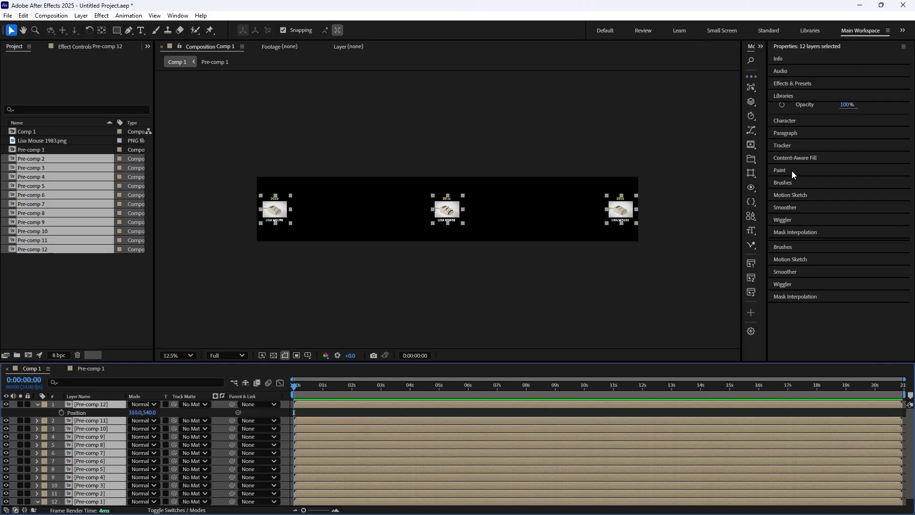
pyautogui.click(846, 169)
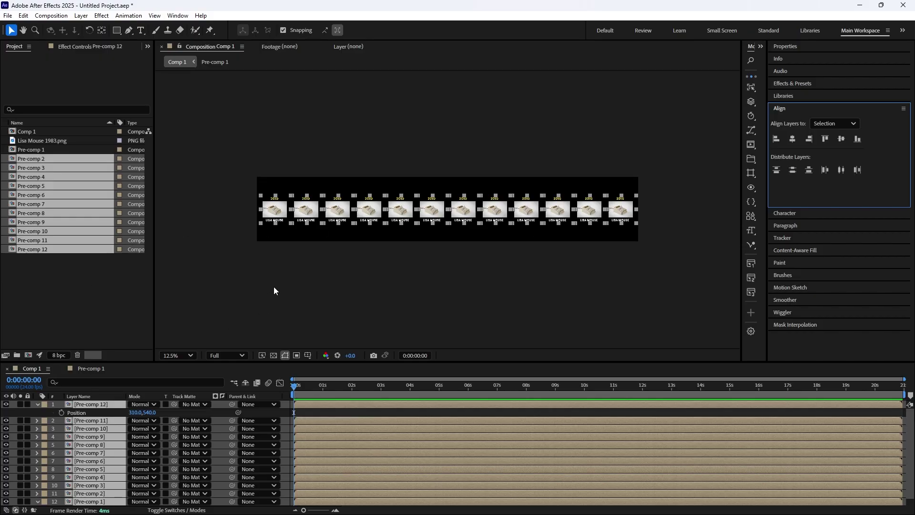
# - Tighten the row by moving Pre-comp 12 to X 745 and Pre-comp 1 to X 5593, redistributing all layers horizontally
pyautogui.click(165, 406)
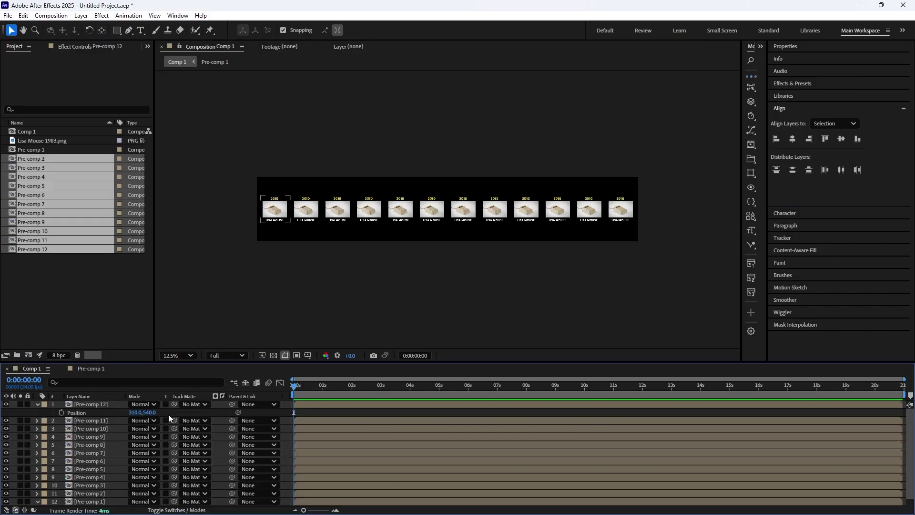
pyautogui.click(841, 170)
pyautogui.click(841, 170)
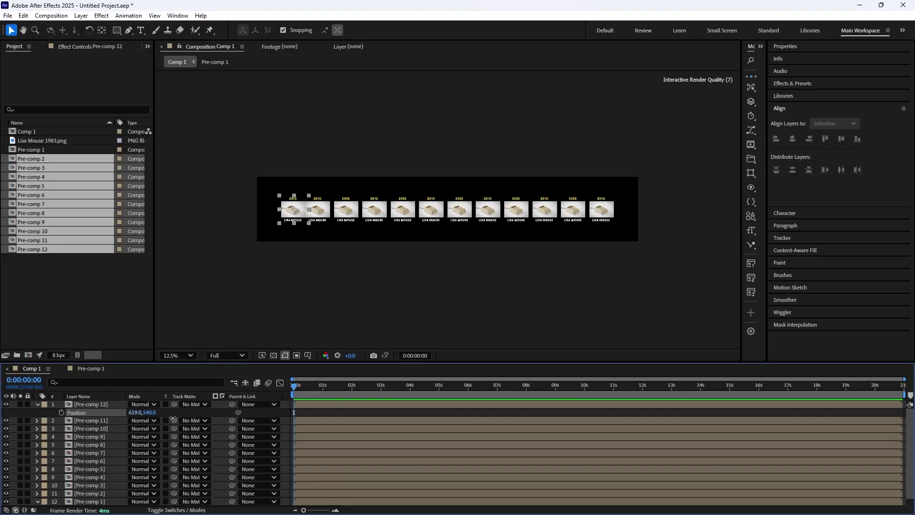
pyautogui.hotkey('ctrl', 'shift', 'a')
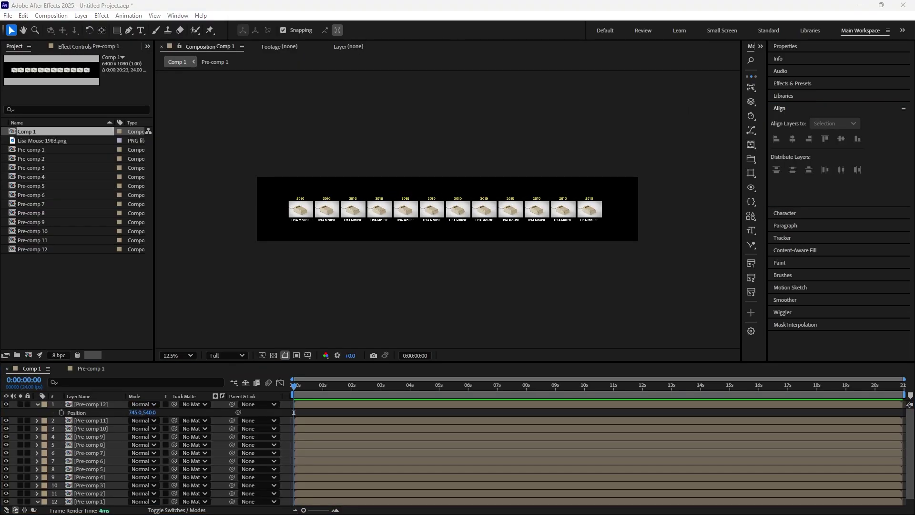
# - Open Pre-comp 2, import Mouse IIC 1984.png and place it centred in the composition
pyautogui.scroll(-1, 80, 475)
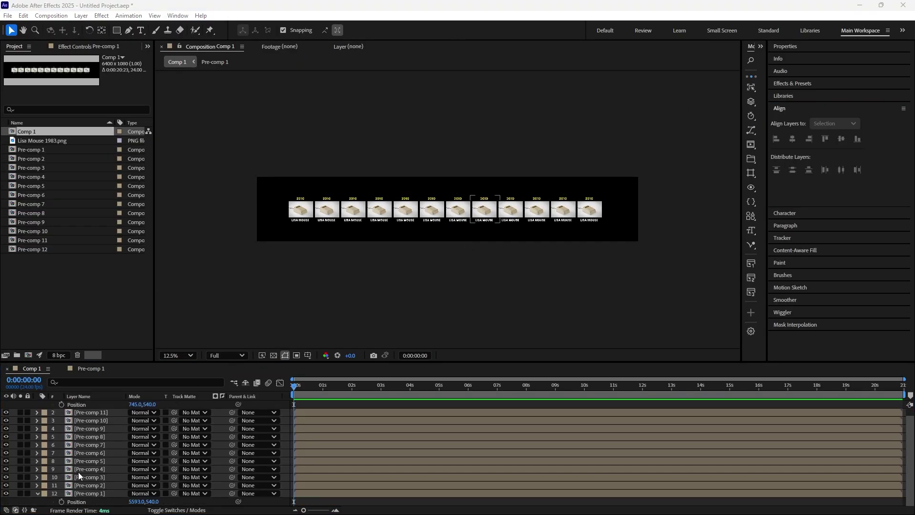
pyautogui.doubleClick(88, 487)
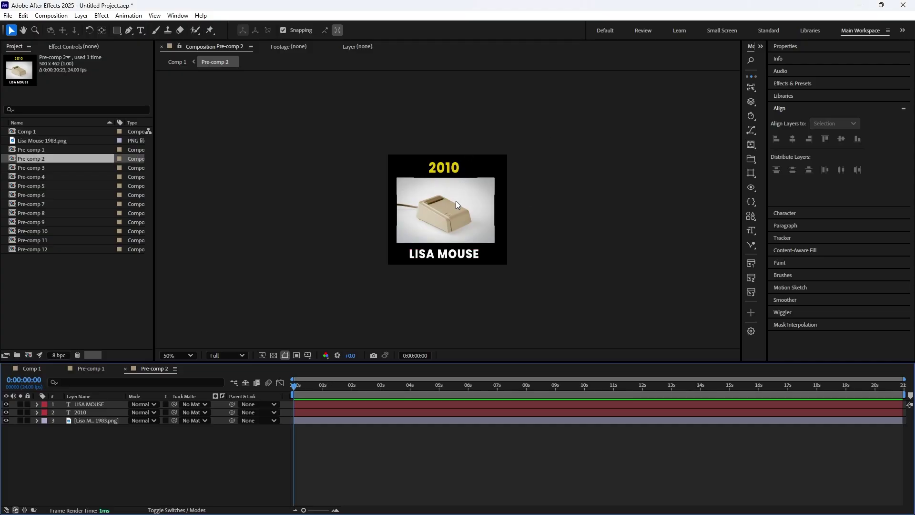
pyautogui.click(28, 310)
pyautogui.doubleClick(29, 311)
pyautogui.doubleClick(120, 219)
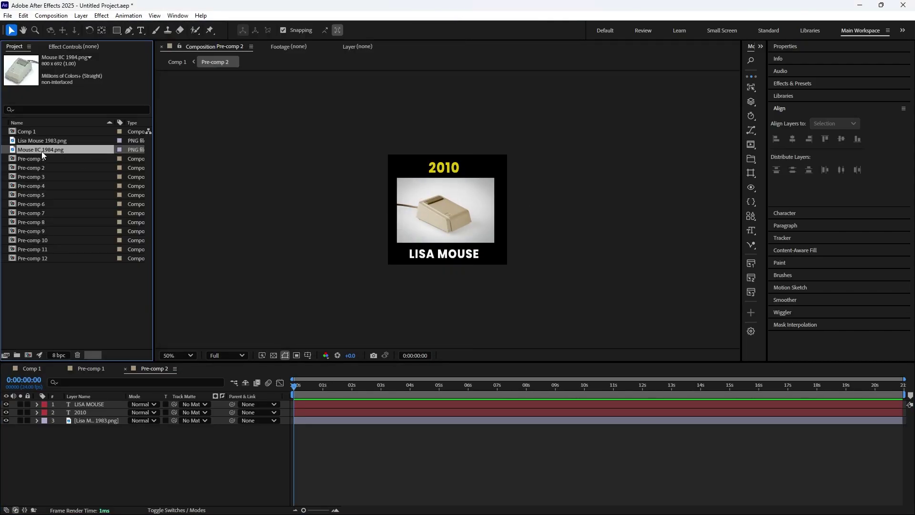
pyautogui.moveTo(41, 151); pyautogui.dragTo(449, 212)
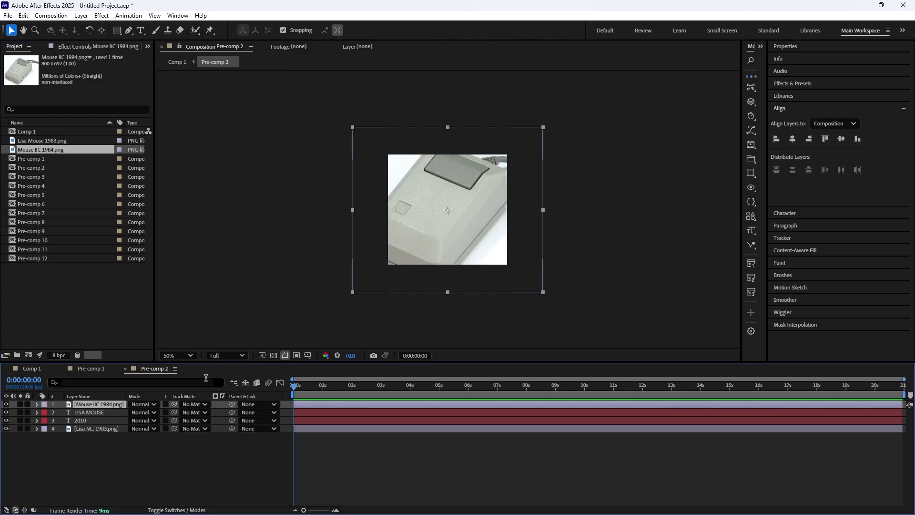
# - Fit the Mouse IIC image over the Lisa mouse picture with position 240, 235, unlinked scale 51.1, 39.2% and opacity 54%
pyautogui.press('s')
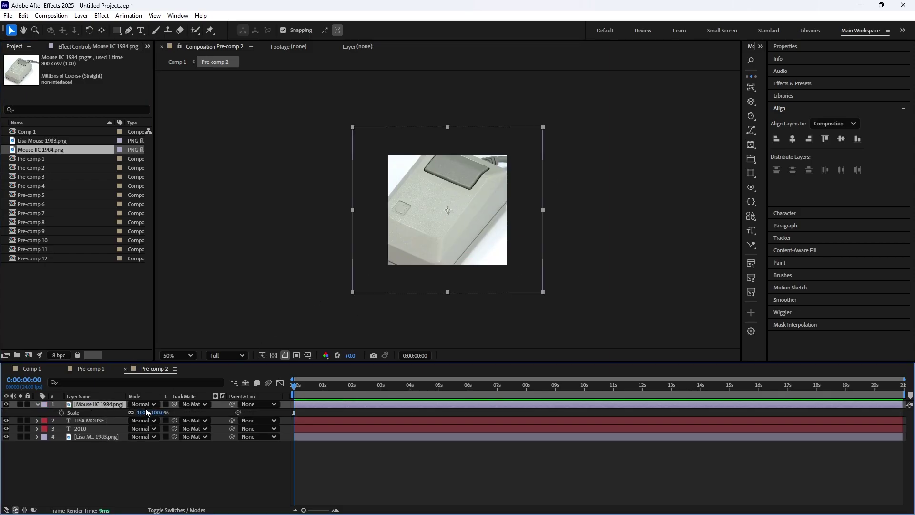
pyautogui.hotkey('shift', 'p')
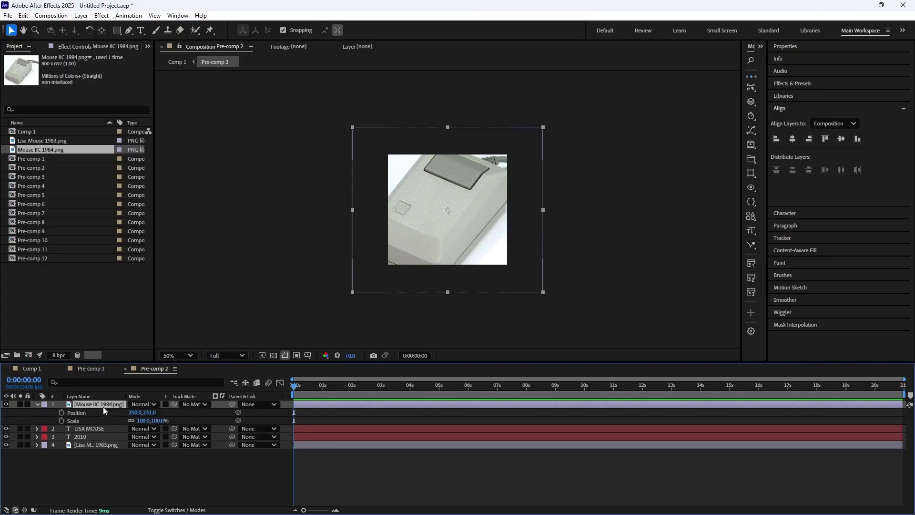
pyautogui.moveTo(151, 421); pyautogui.dragTo(132, 429)
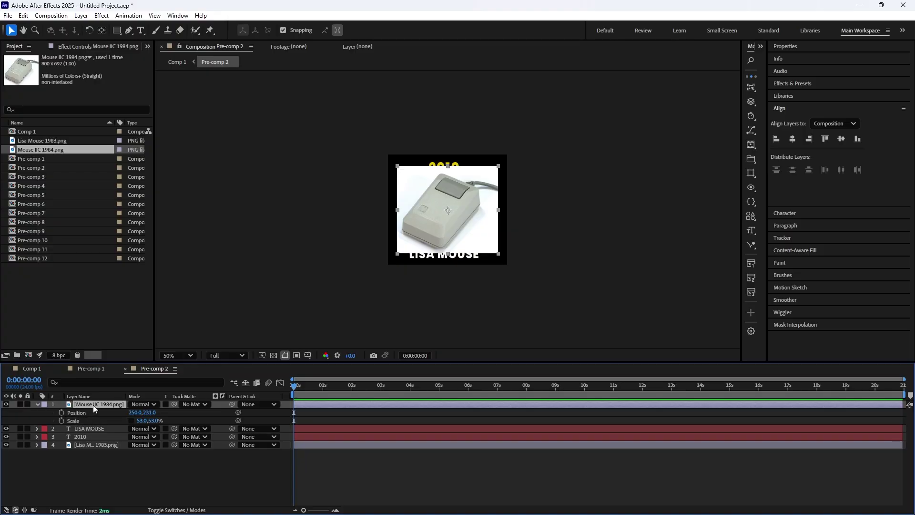
pyautogui.hotkey('shift', 't')
pyautogui.moveTo(136, 430); pyautogui.dragTo(151, 413)
pyautogui.click(157, 424)
pyautogui.click(132, 422)
pyautogui.press('/')
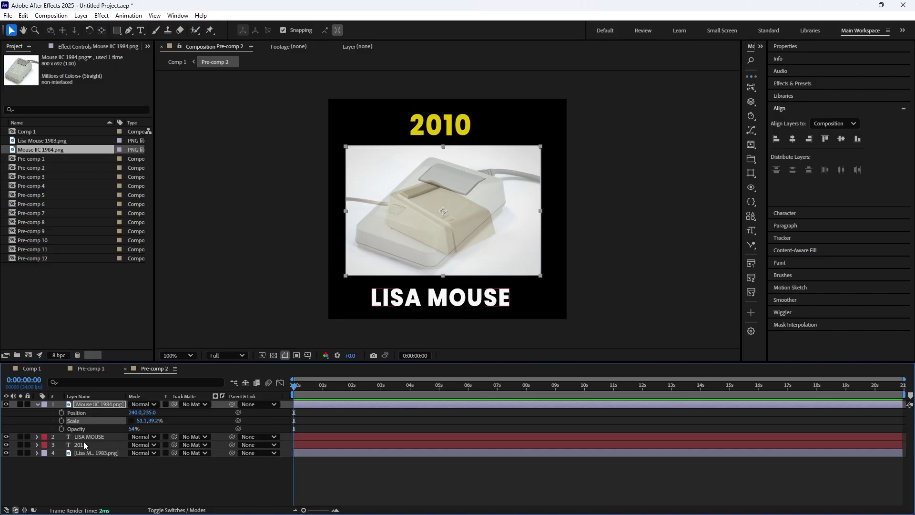
# - Change the year text in Pre-comp 2 to 2012 and the caption to LISA MOUSE 2
pyautogui.doubleClick(84, 443)
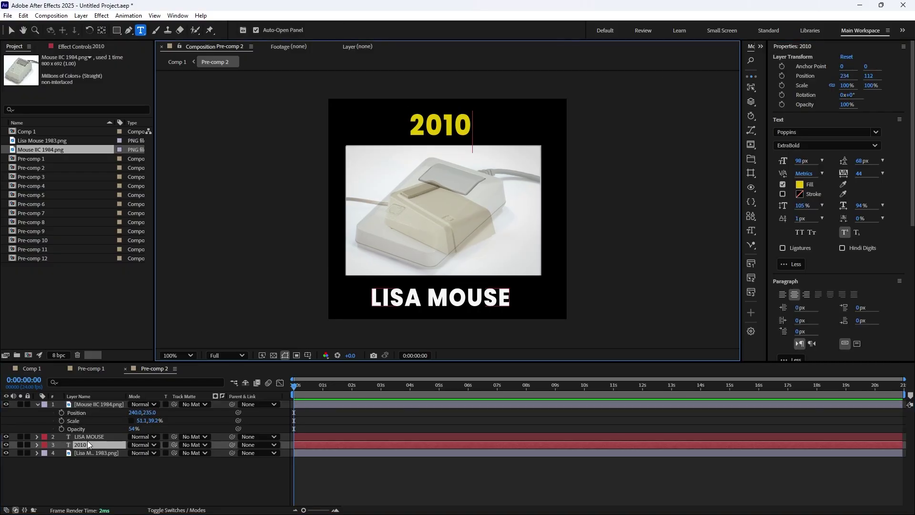
pyautogui.press('BackSpace')
pyautogui.press('BackSpace')
pyautogui.write('12')
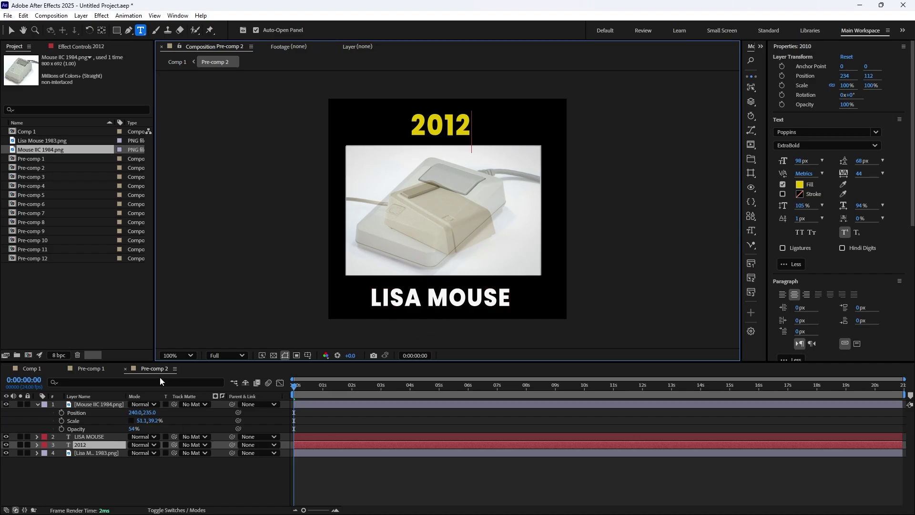
pyautogui.doubleClick(90, 437)
pyautogui.click(493, 305)
pyautogui.click(513, 295)
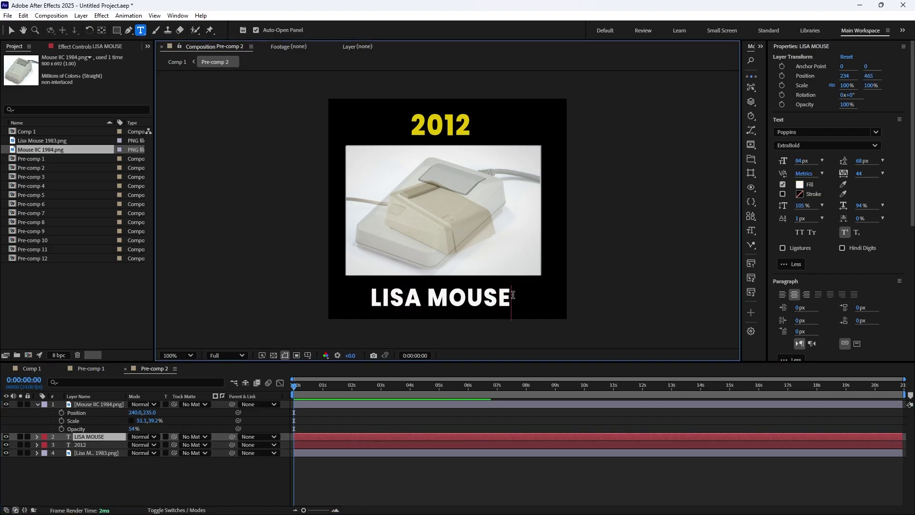
pyautogui.write('2')
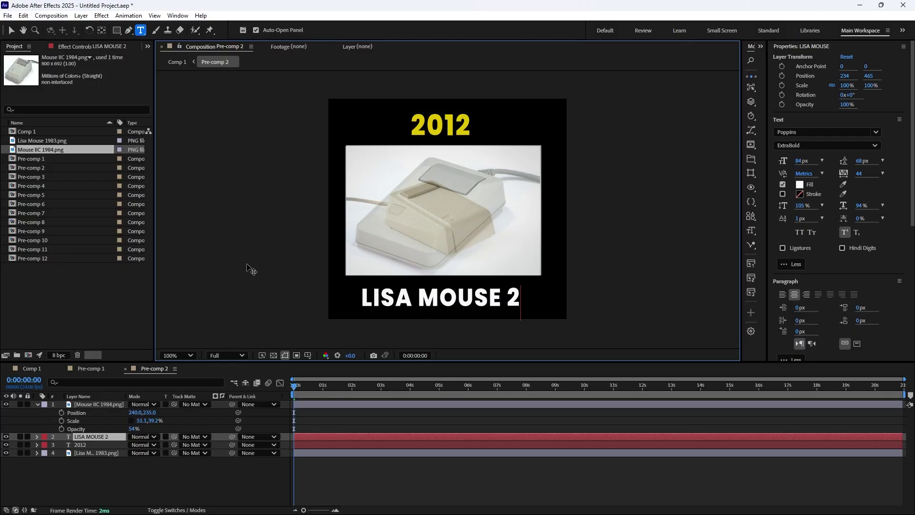
# - Check the second card in Comp 1, then delete Pre-comp 2's Lisa Mouse 1983.png layer and restore the Mouse IIC image to full opacity
pyautogui.click(40, 367)
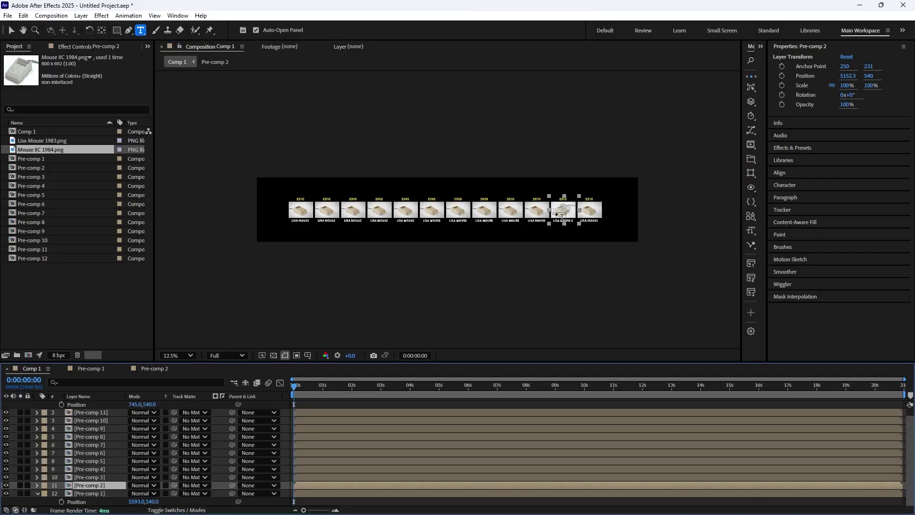
pyautogui.scroll(2, 448, 215)
pyautogui.moveTo(505, 233); pyautogui.dragTo(313, 234)
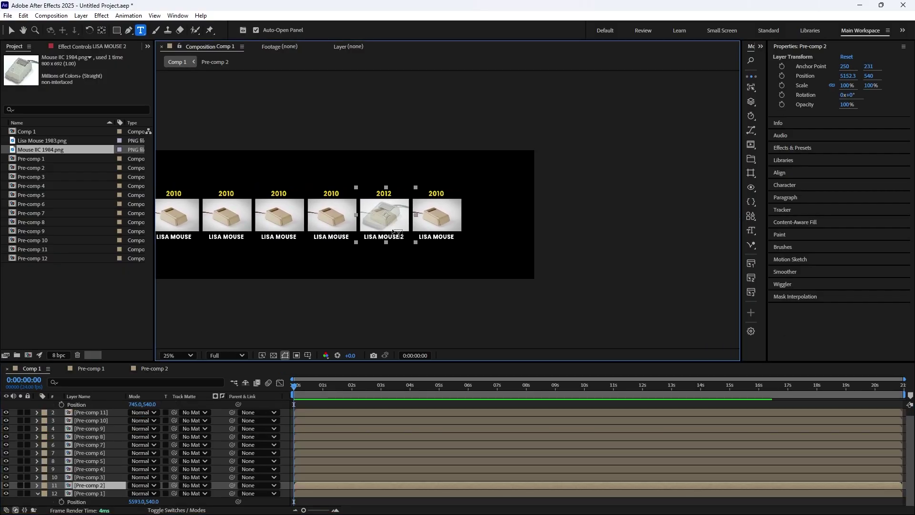
pyautogui.doubleClick(94, 484)
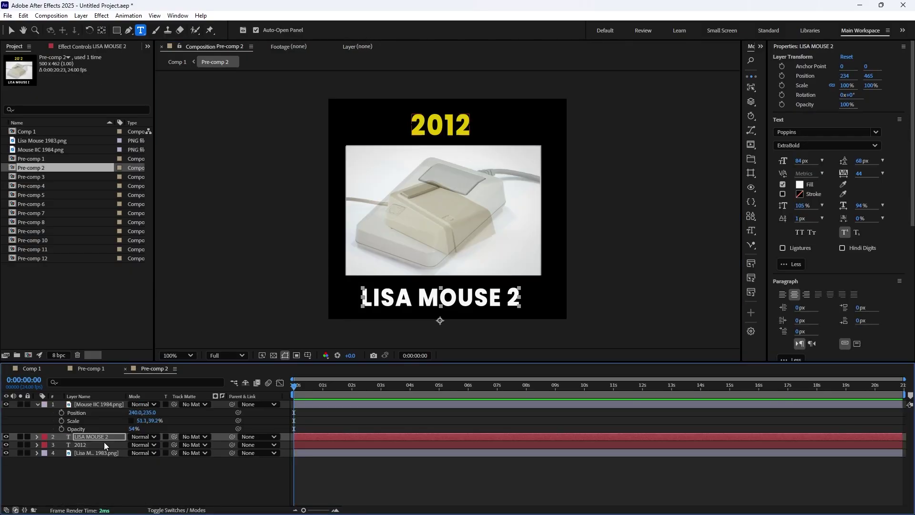
pyautogui.click(90, 453)
pyautogui.press('Delete')
pyautogui.click(99, 405)
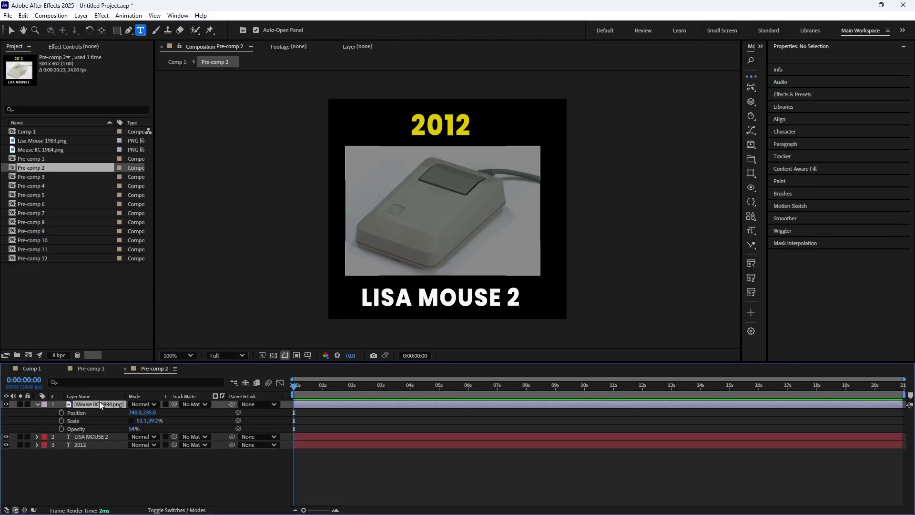
pyautogui.moveTo(133, 429); pyautogui.dragTo(398, 433)
# - Return to Comp 1, check the full row of cards and set the composition width to 1920 px
pyautogui.click(93, 369)
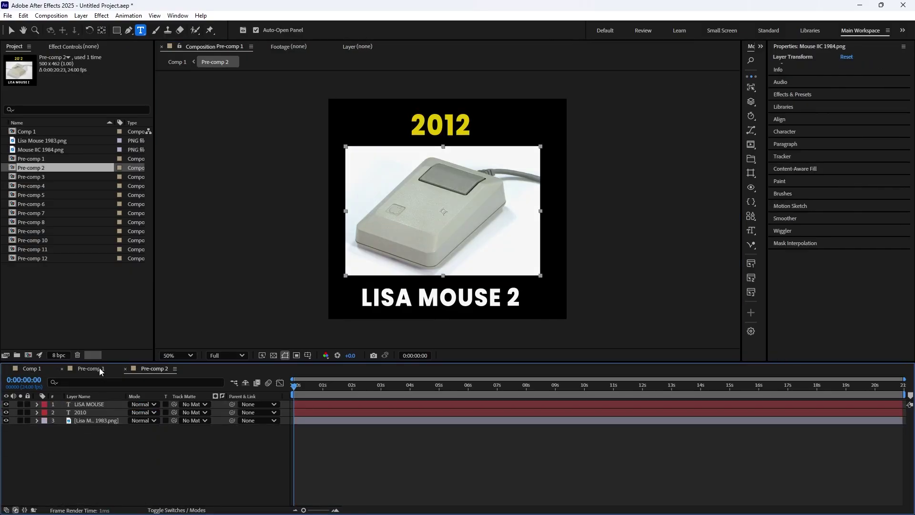
pyautogui.click(33, 368)
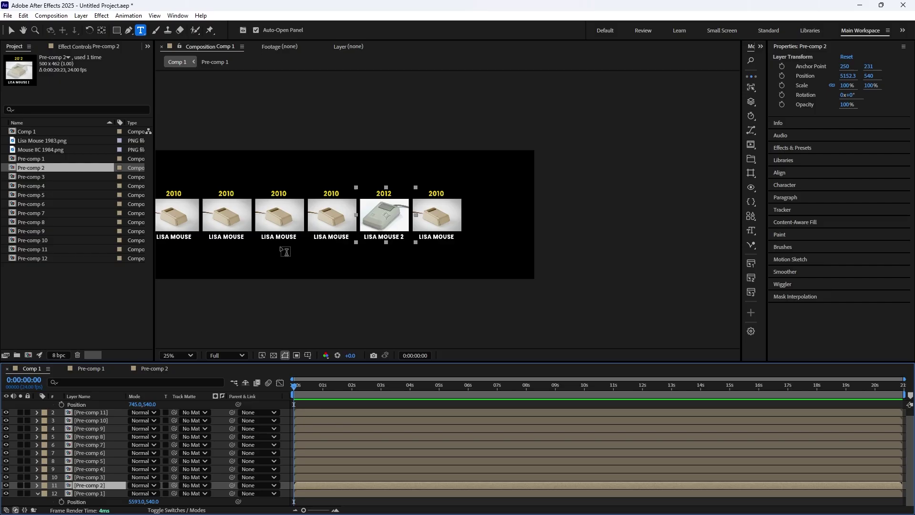
pyautogui.moveTo(279, 252); pyautogui.dragTo(552, 258)
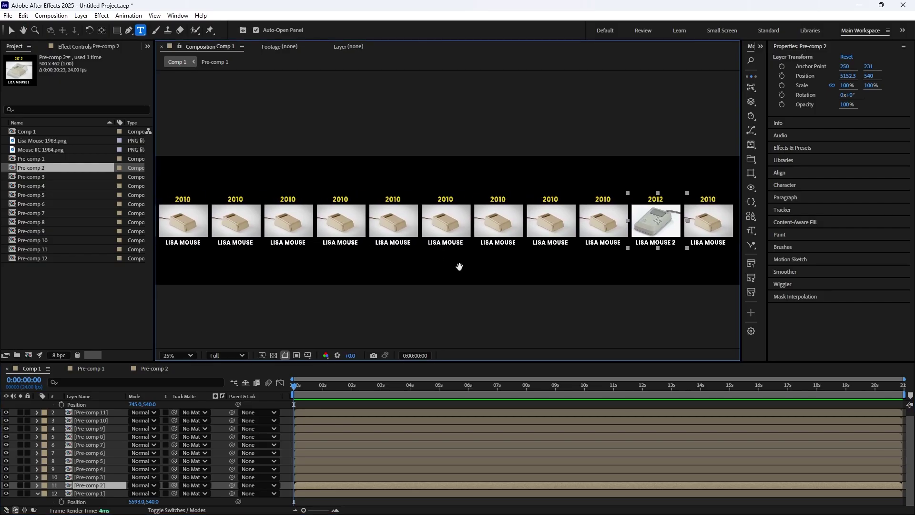
pyautogui.scroll(-1, 449, 272)
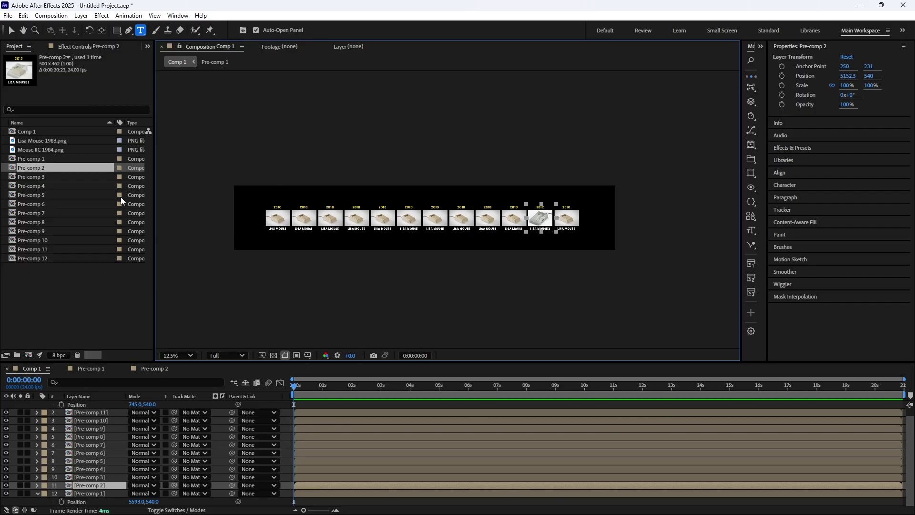
pyautogui.click(52, 14)
pyautogui.click(72, 41)
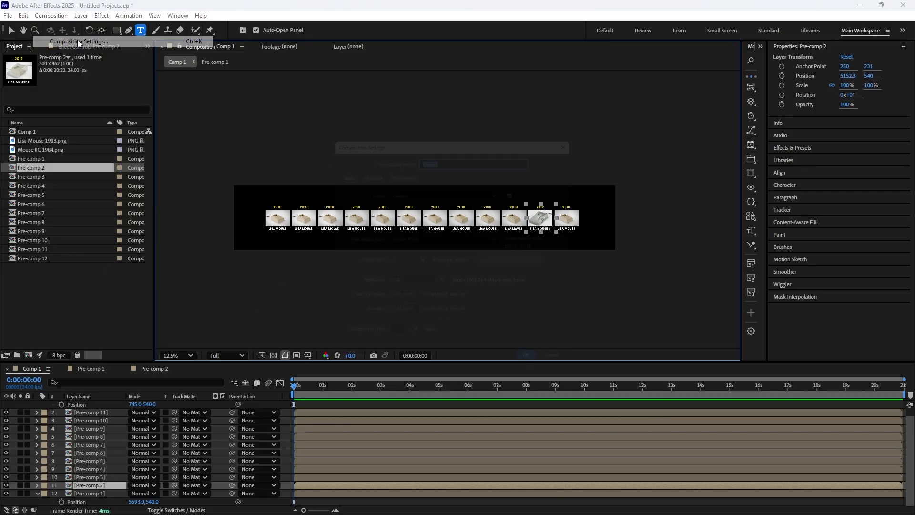
pyautogui.click(393, 205)
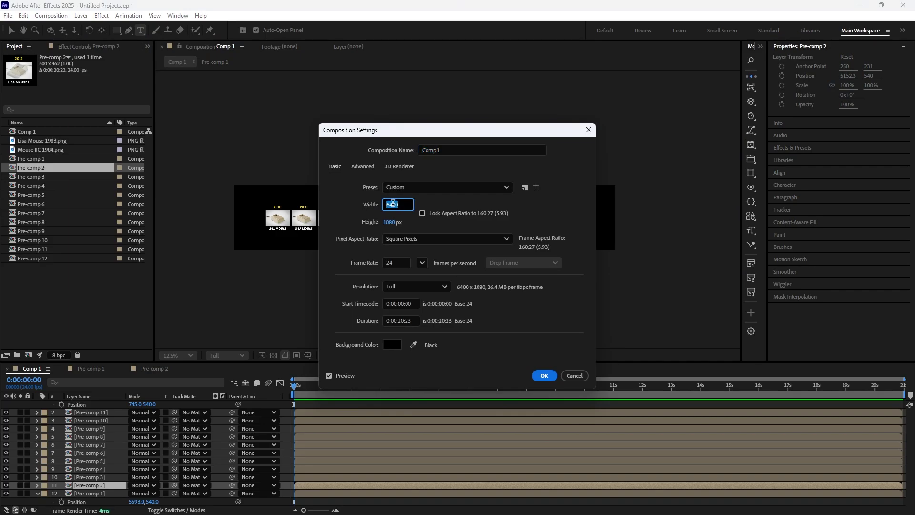
pyautogui.write('1920')
pyautogui.click(543, 376)
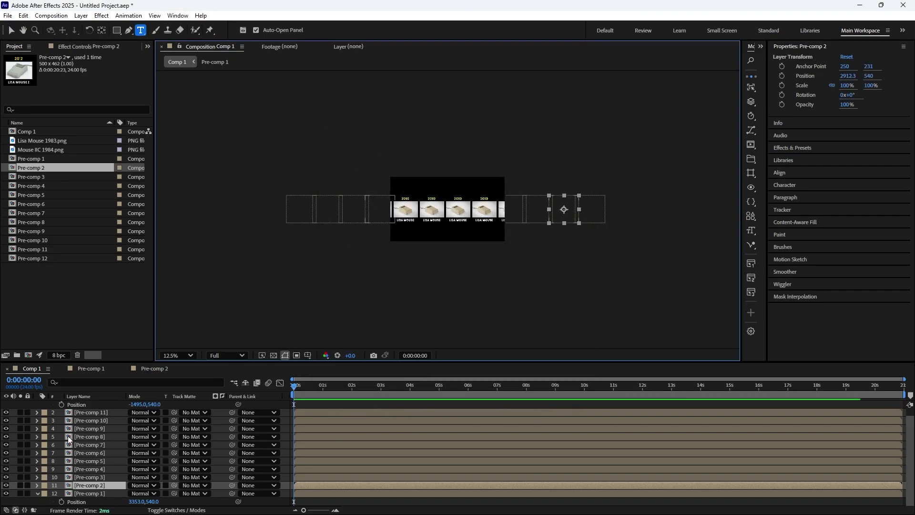
# - Add a 1920 x 1080 solid coloured #151414 to Comp 1 and place it beneath all the pre-comp layers as background
pyautogui.click(82, 16)
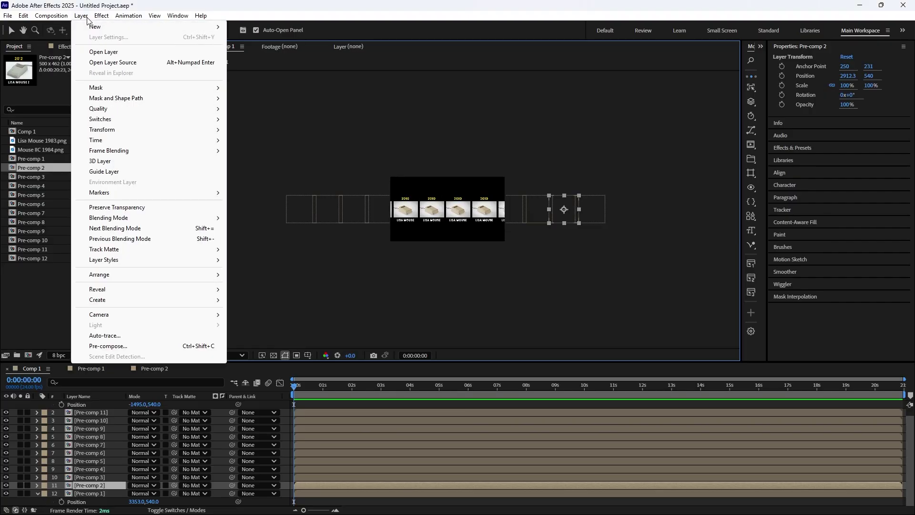
pyautogui.moveTo(138, 27)
pyautogui.click(267, 37)
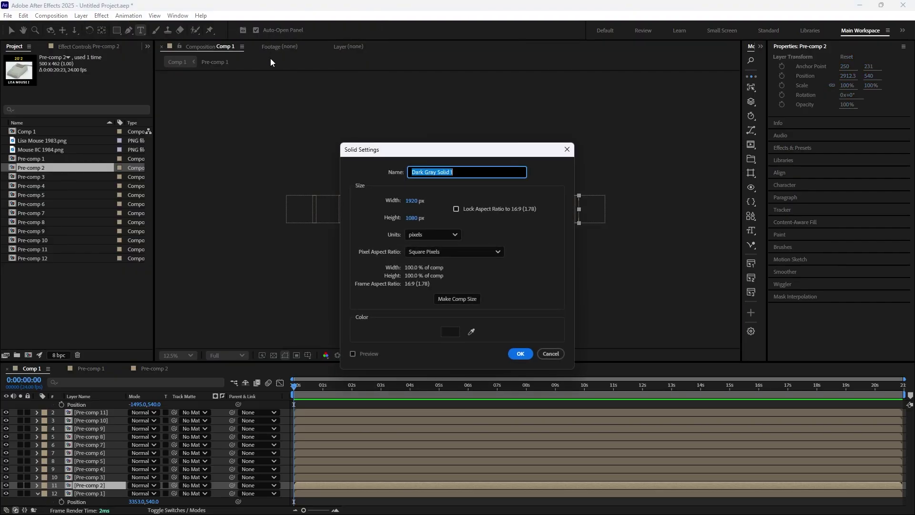
pyautogui.click(450, 332)
pyautogui.moveTo(349, 313); pyautogui.dragTo(354, 314)
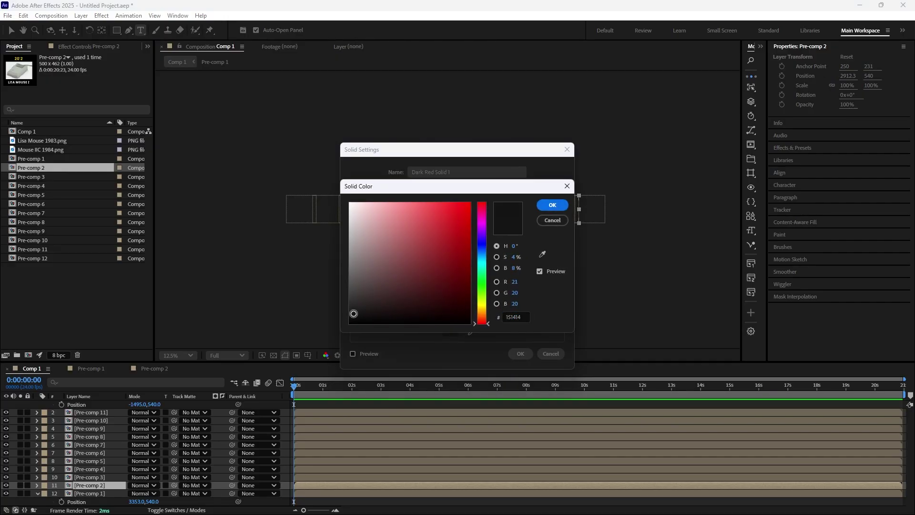
pyautogui.click(552, 205)
pyautogui.click(521, 353)
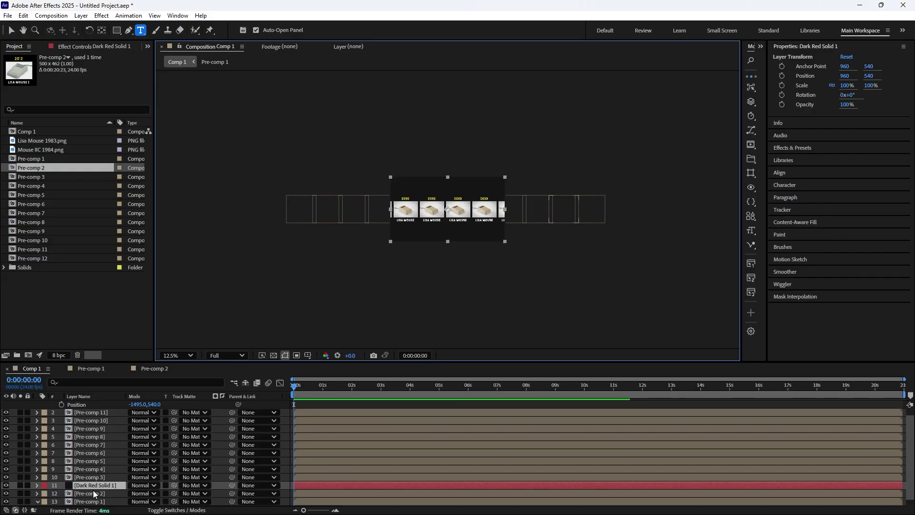
pyautogui.moveTo(96, 485); pyautogui.dragTo(97, 505)
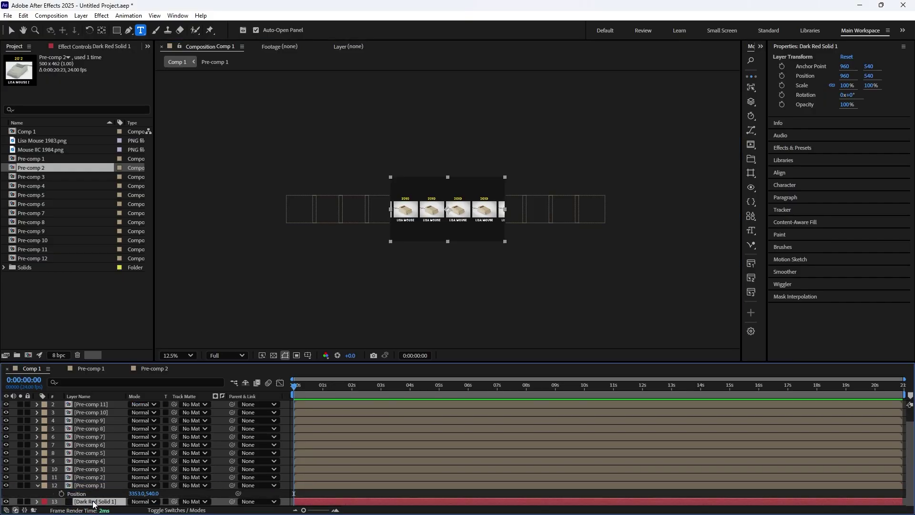
# - Add a null object to Comp 1 and place it above all the pre-comp layers
pyautogui.press('.')
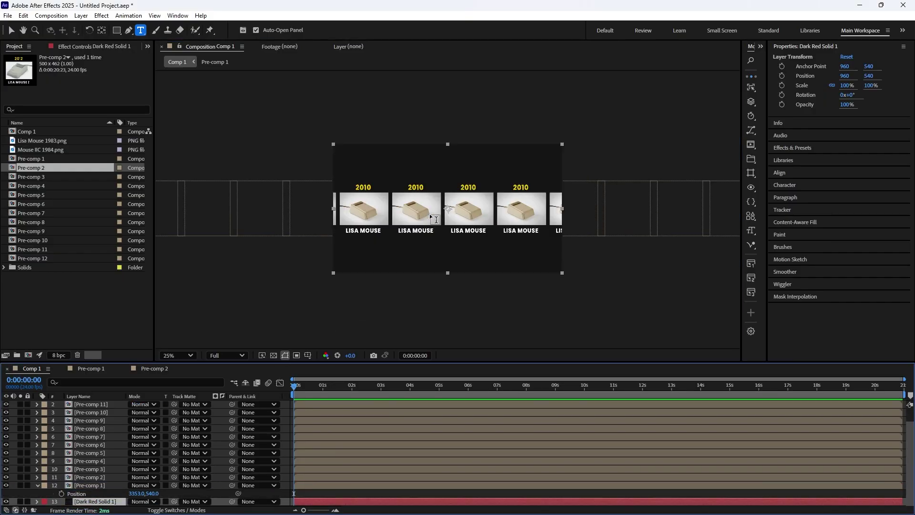
pyautogui.click(81, 15)
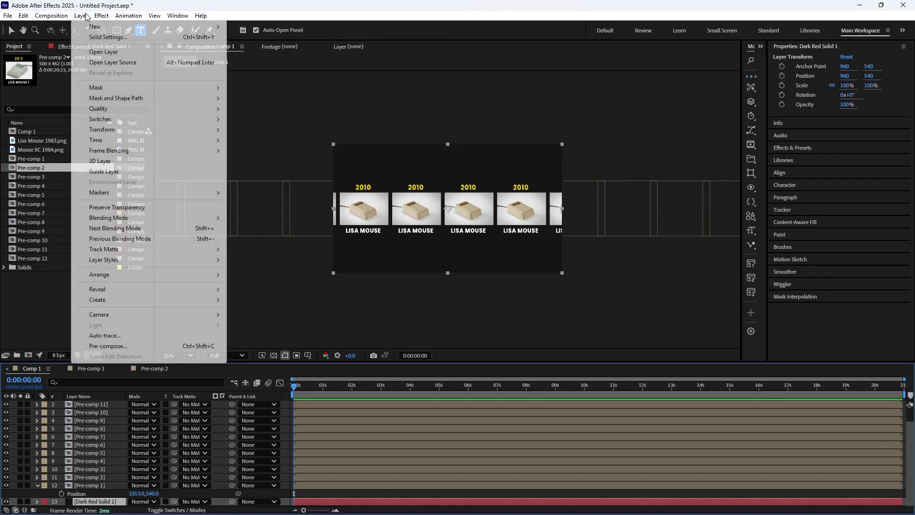
pyautogui.moveTo(119, 27)
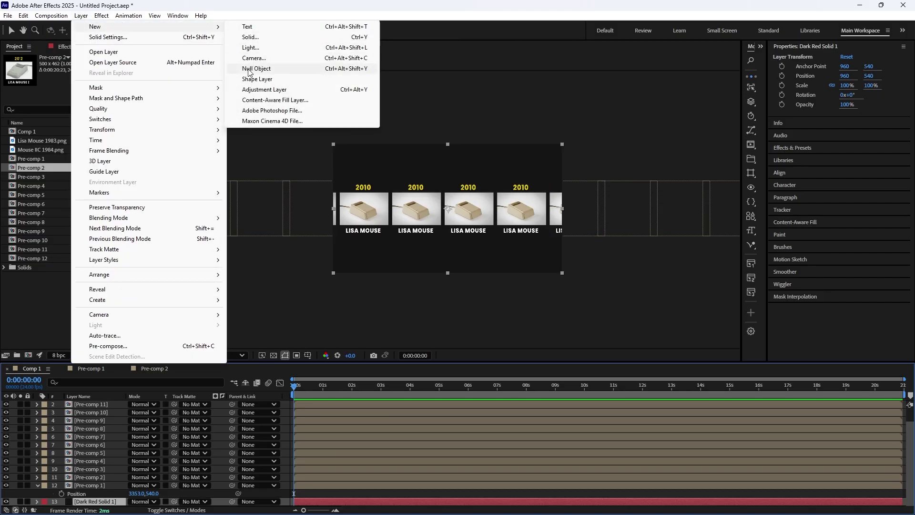
pyautogui.click(286, 69)
pyautogui.moveTo(84, 501); pyautogui.dragTo(97, 403)
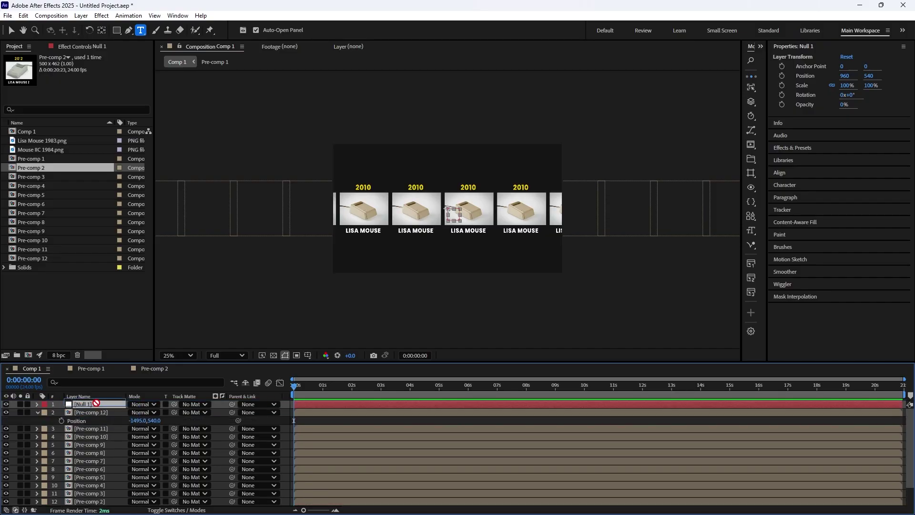
# - Parent all twelve pre-comp layers, Pre-comp 1 to Pre-comp 12, to Null 1
pyautogui.scroll(-1, 98, 440)
pyautogui.click(90, 487)
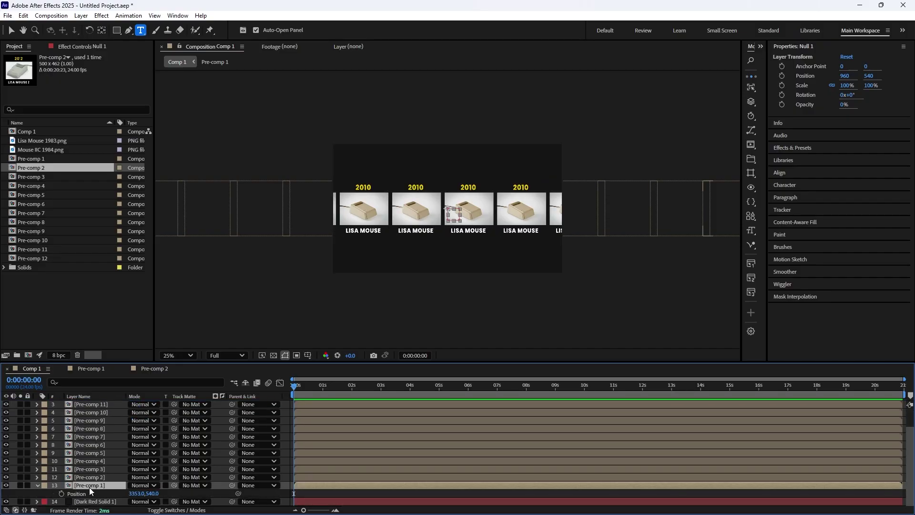
pyautogui.scroll(1, 95, 448)
pyautogui.keyDown('shift'); pyautogui.click(90, 412); pyautogui.keyUp('shift')
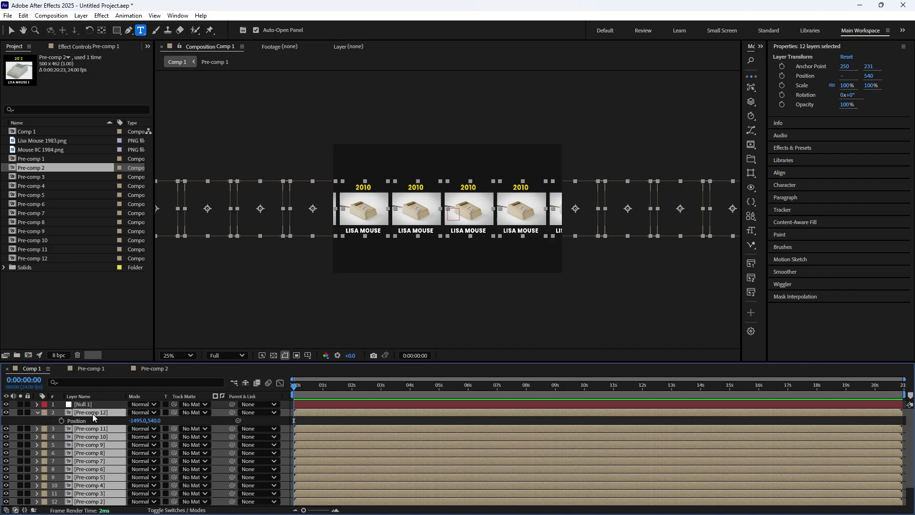
pyautogui.moveTo(234, 428); pyautogui.dragTo(100, 402)
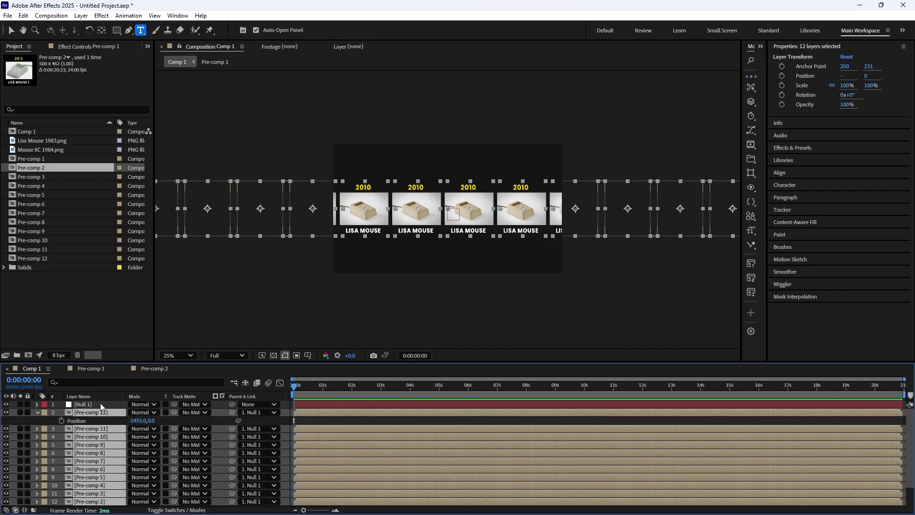
pyautogui.click(39, 412)
# - Shift Null 1 sideways to position -1365, 540, bringing the row's Pre-comp 1 end into the frame
pyautogui.click(87, 405)
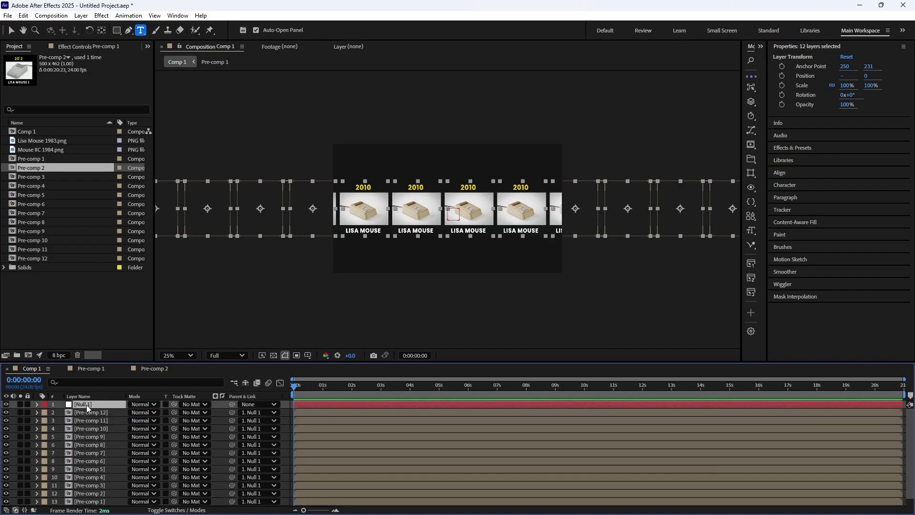
pyautogui.press('p')
pyautogui.moveTo(136, 412); pyautogui.dragTo(81, 412)
pyautogui.press('p')
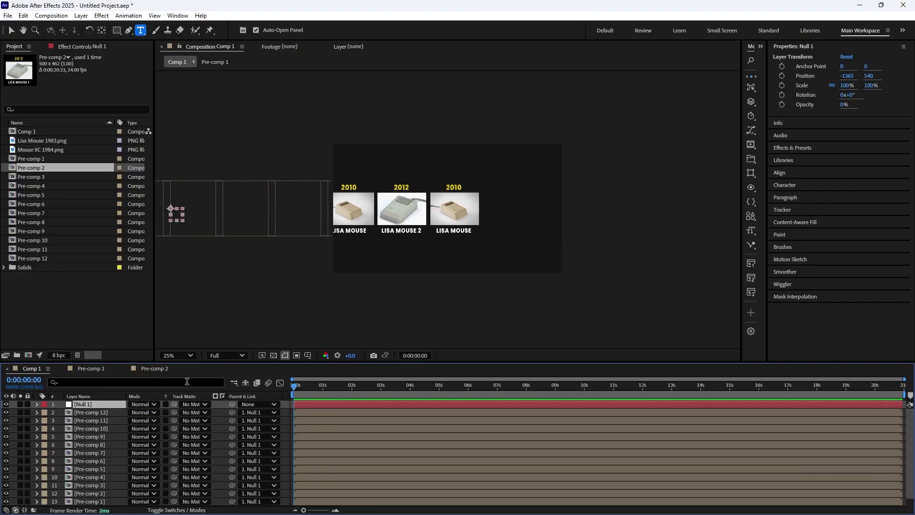
pyautogui.press('p')
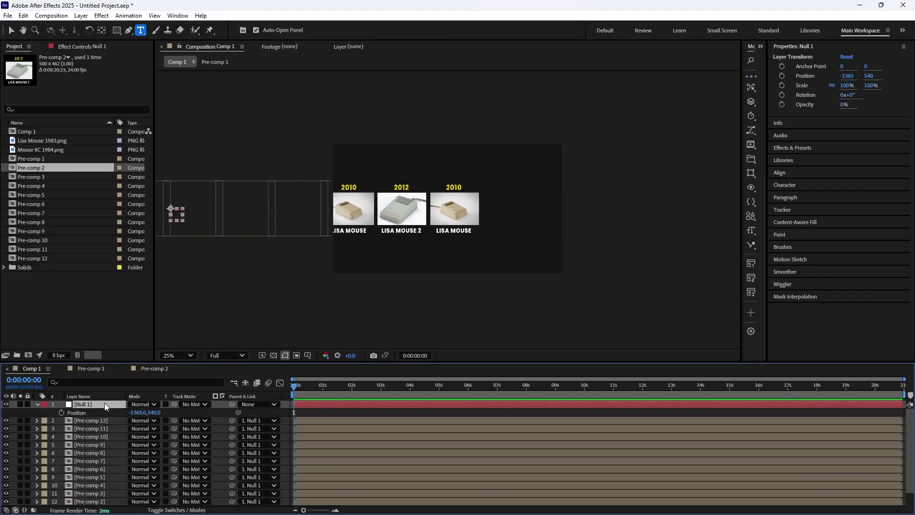
# - Keyframe Null 1's position at 0:00:02:10, and at 0:00:01:04 keyframe it below the frame with Y 1413
pyautogui.moveTo(294, 386); pyautogui.dragTo(364, 390)
pyautogui.click(62, 412)
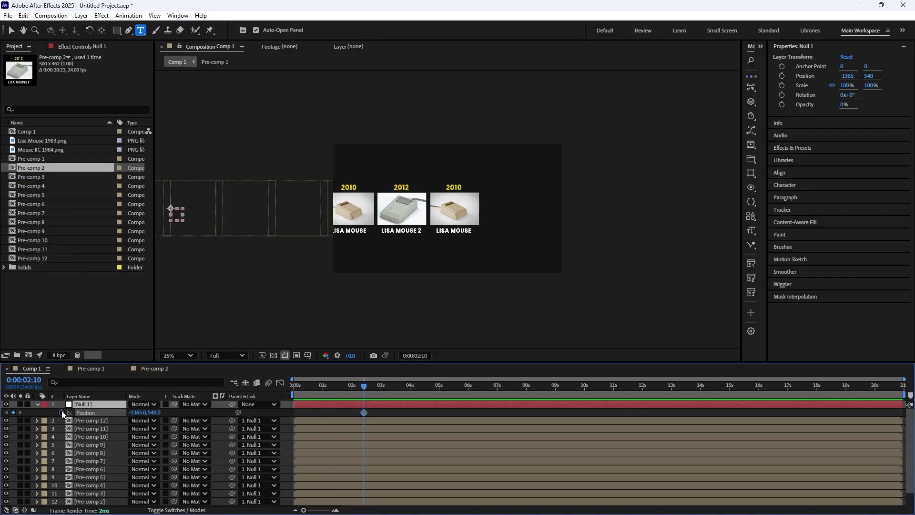
pyautogui.moveTo(368, 388); pyautogui.dragTo(327, 392)
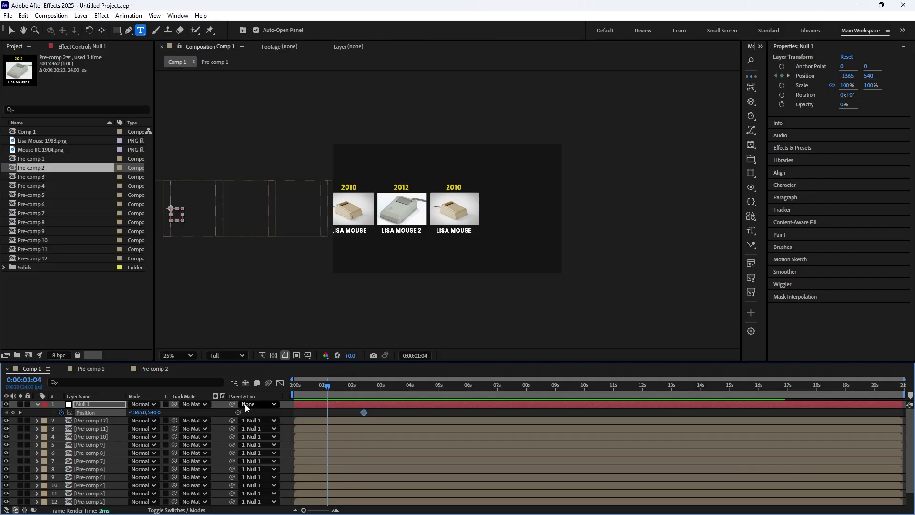
pyautogui.moveTo(153, 413); pyautogui.dragTo(495, 440)
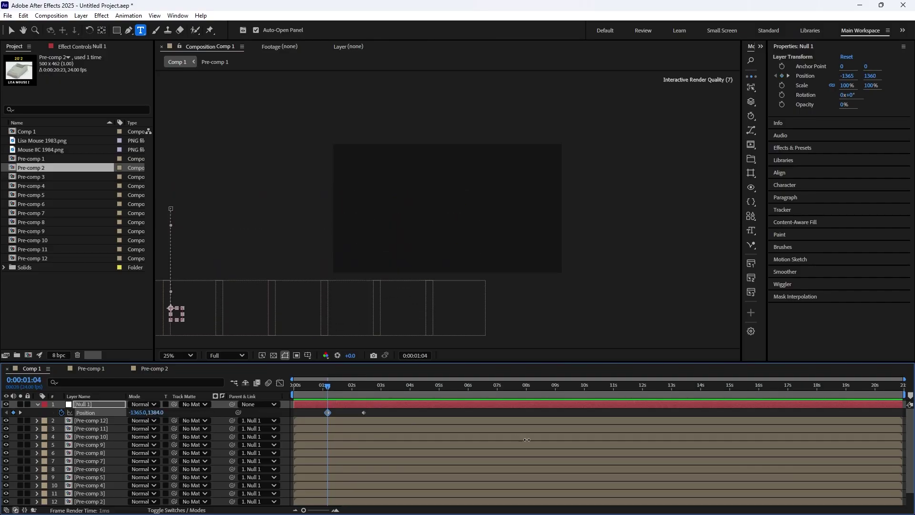
# - Add a holding position keyframe for Null 1 at 0:00:02:22, and keyframe X at 3355 at 0:00:06:00
pyautogui.moveTo(327, 388); pyautogui.dragTo(378, 399)
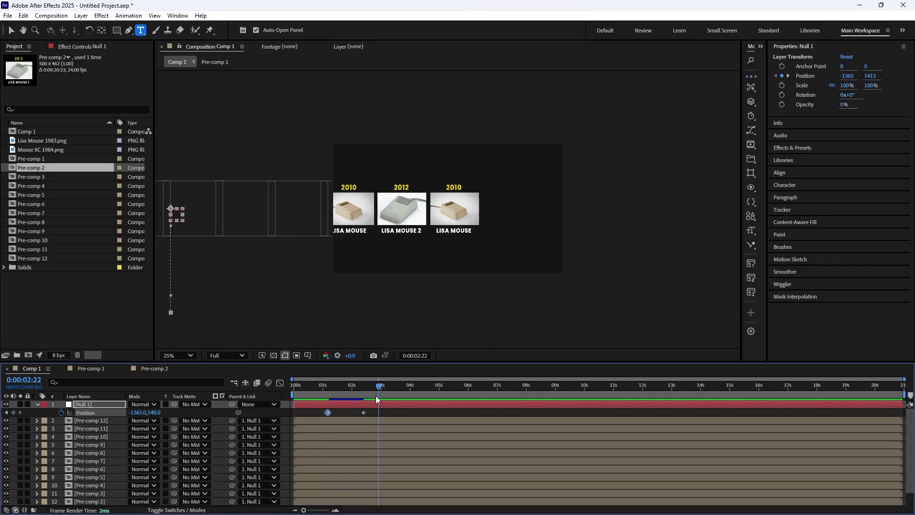
pyautogui.click(12, 412)
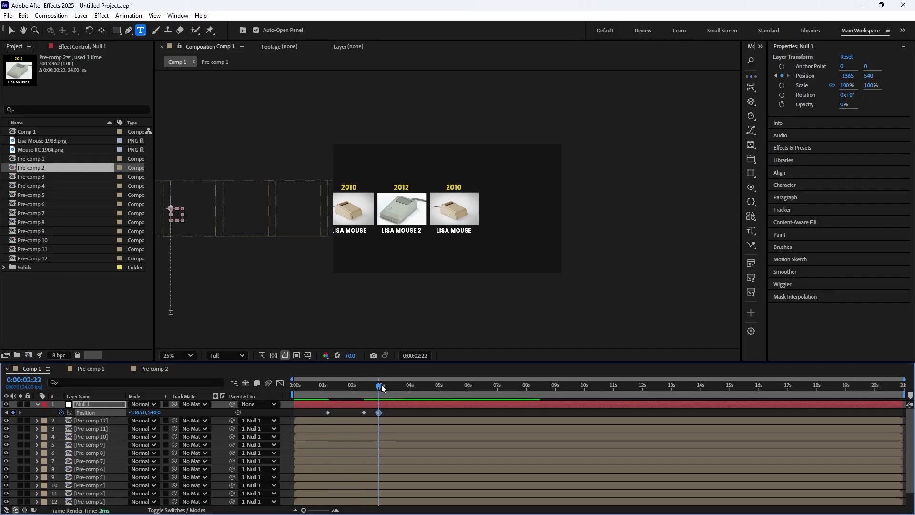
pyautogui.moveTo(380, 387); pyautogui.dragTo(472, 387)
pyautogui.moveTo(139, 413); pyautogui.dragTo(361, 419)
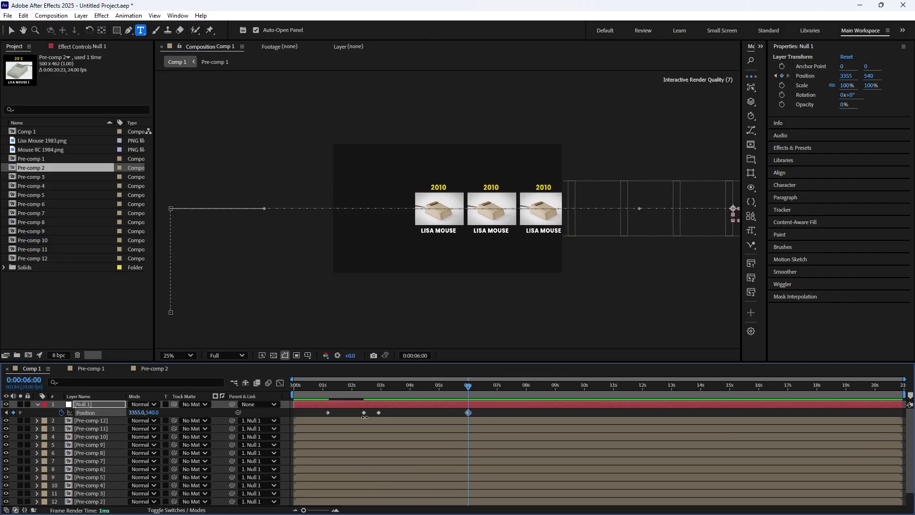
# - Easy-ease all four Null 1 position keyframes, reshape the speed graph so both moves start fast and end slowly, and preview
pyautogui.moveTo(482, 412); pyautogui.dragTo(303, 424)
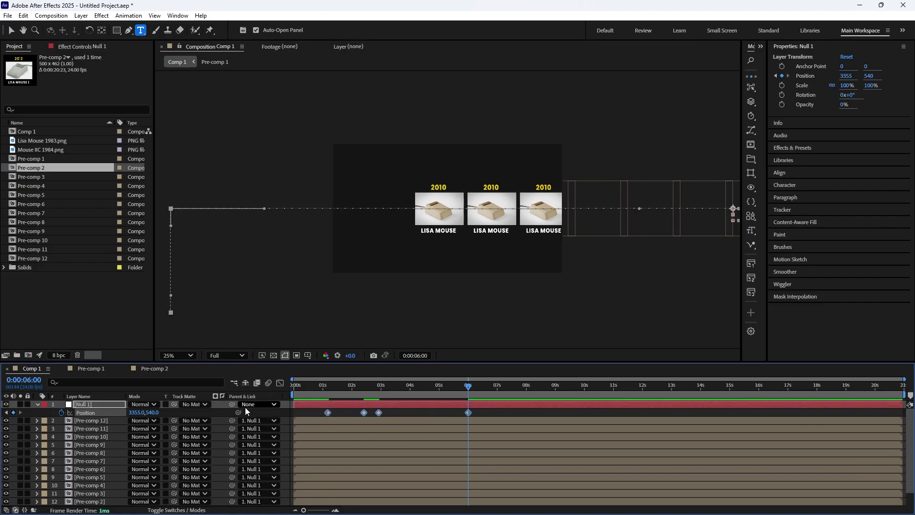
pyautogui.press('F9')
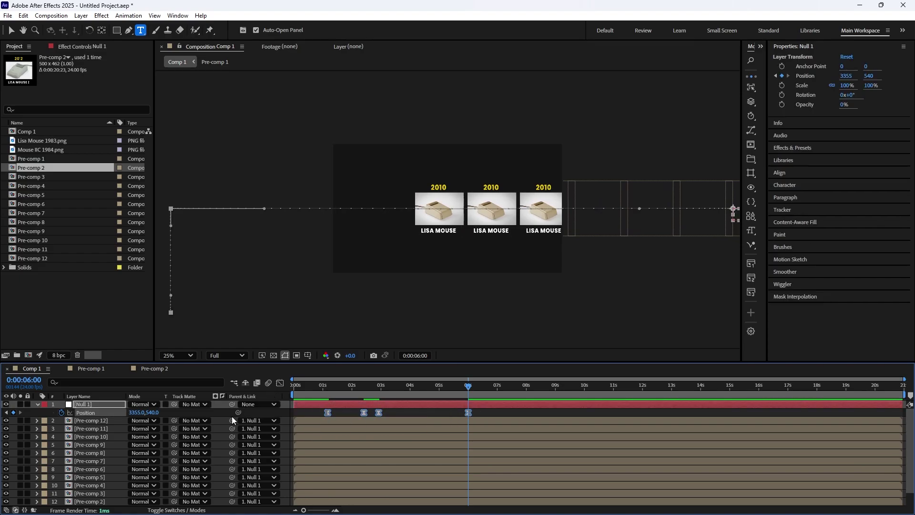
pyautogui.click(280, 383)
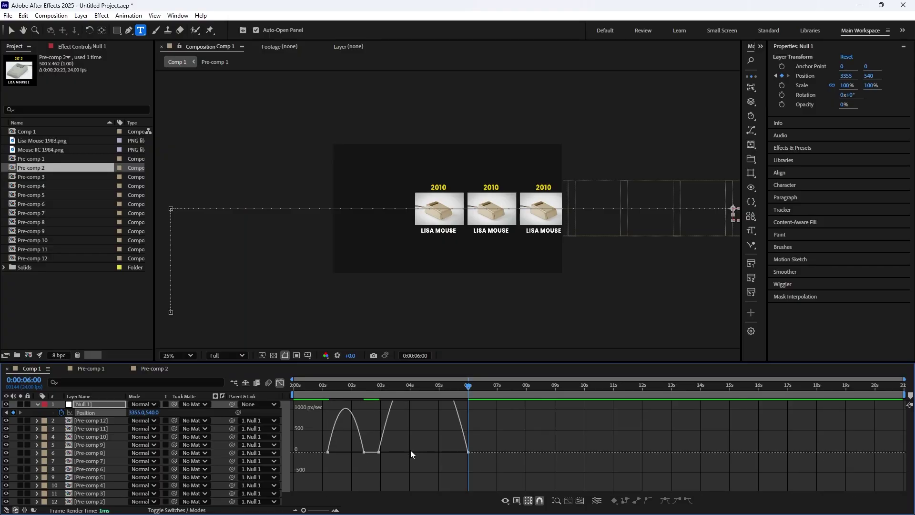
pyautogui.moveTo(499, 435); pyautogui.dragTo(323, 463)
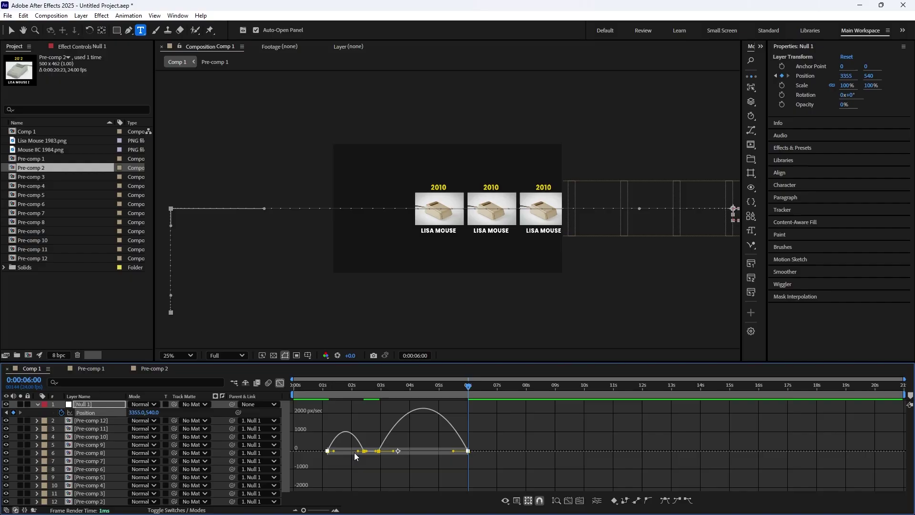
pyautogui.moveTo(355, 457); pyautogui.dragTo(340, 452)
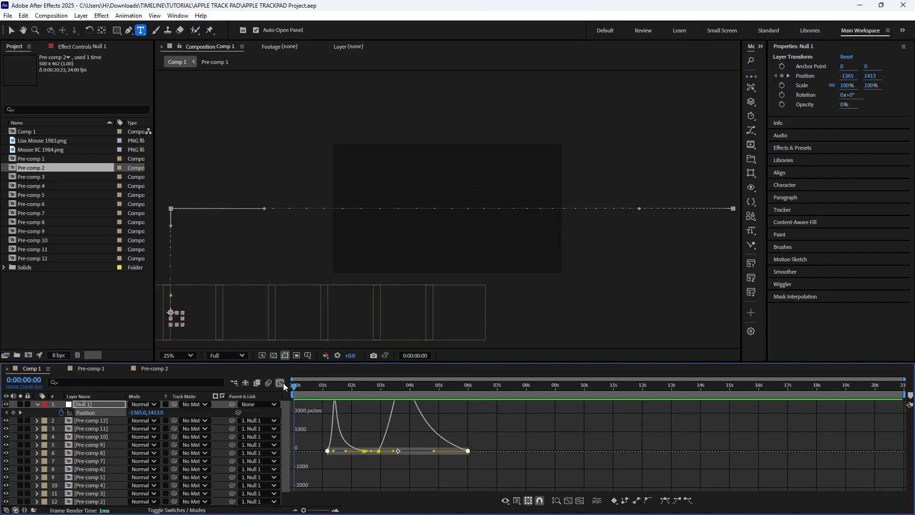
pyautogui.press('space')
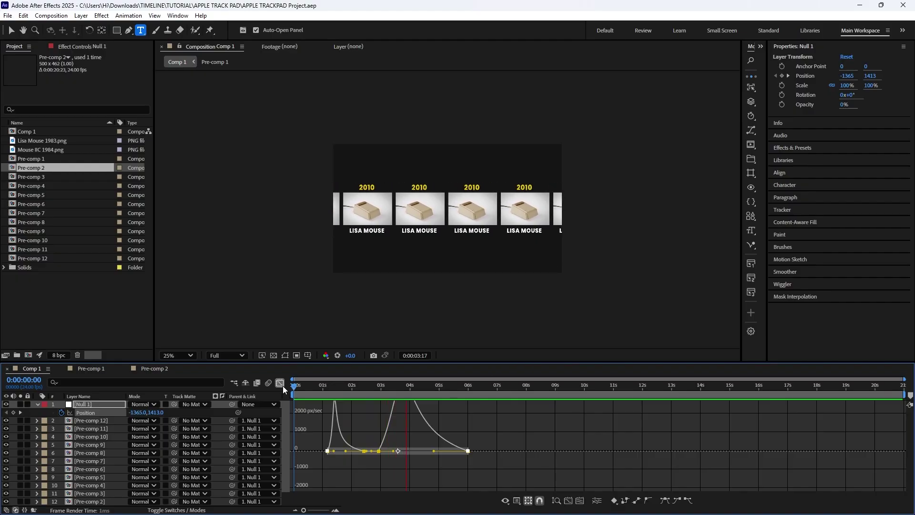
pyautogui.press('space')
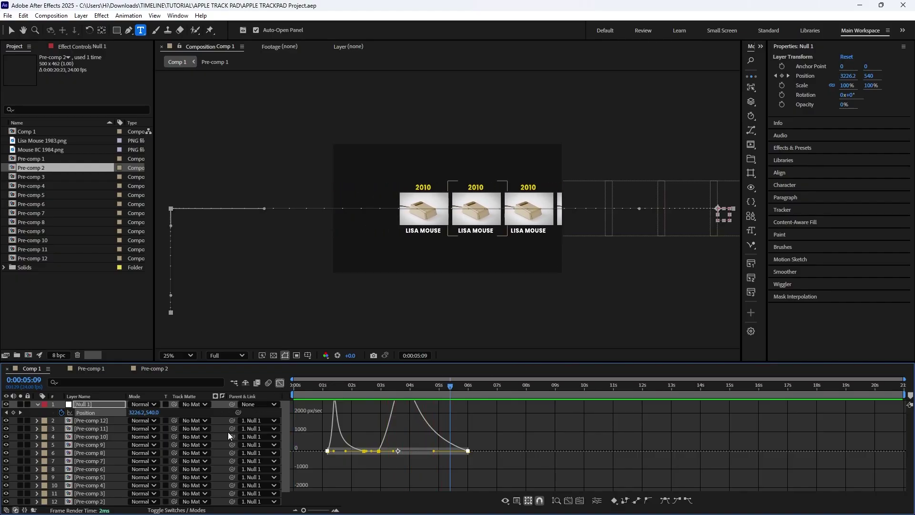
# - Enable motion blur for Null 1 and all twelve pre-comp layers in Comp 1, and preview the animation from the start
pyautogui.click(281, 384)
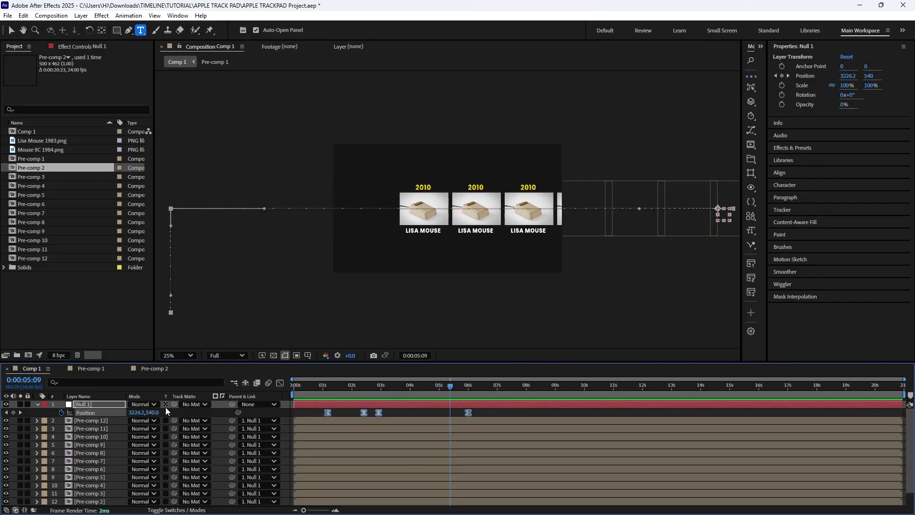
pyautogui.click(194, 508)
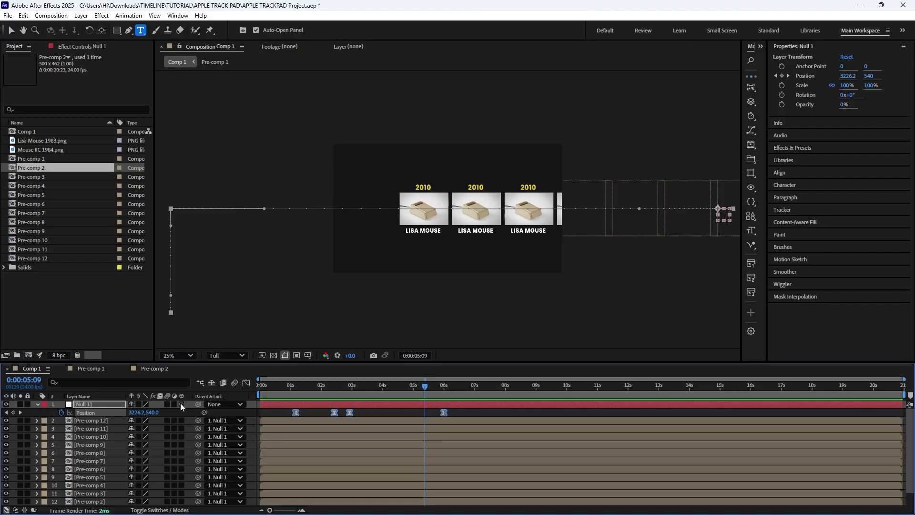
pyautogui.click(168, 404)
pyautogui.click(168, 421)
pyautogui.scroll(-1, 98, 477)
pyautogui.keyDown('shift'); pyautogui.click(96, 491); pyautogui.keyUp('shift')
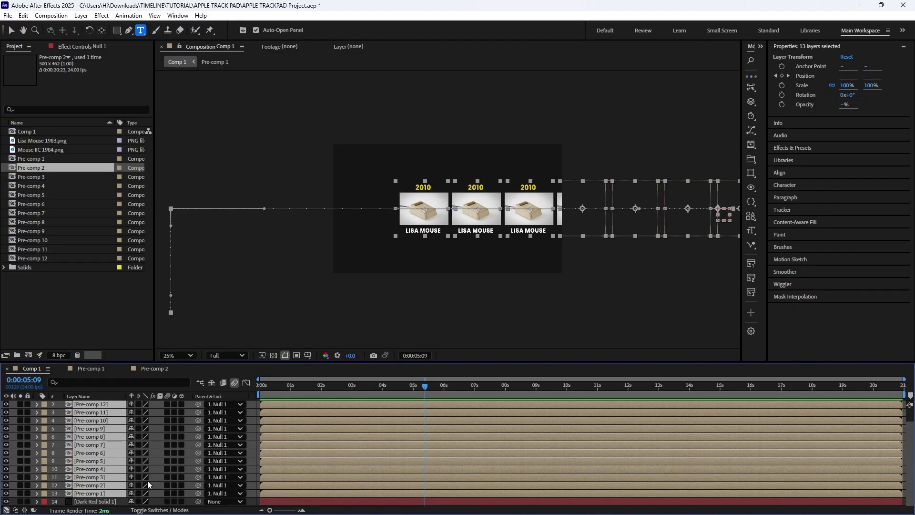
pyautogui.click(167, 405)
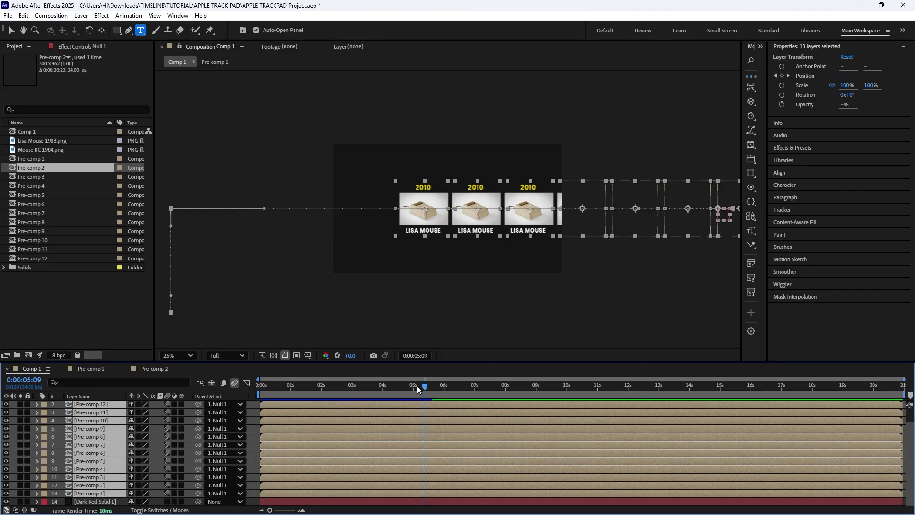
pyautogui.moveTo(423, 386); pyautogui.dragTo(241, 397)
pyautogui.press('space')
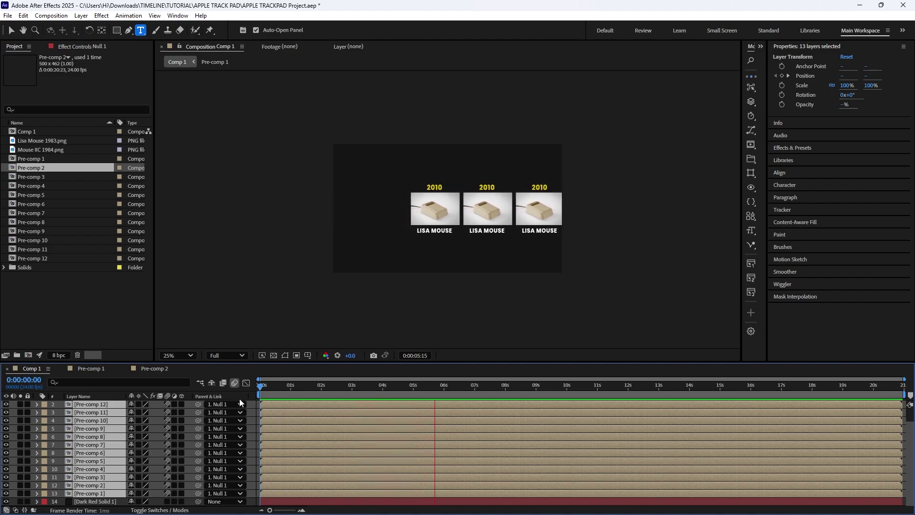
pyautogui.press('space')
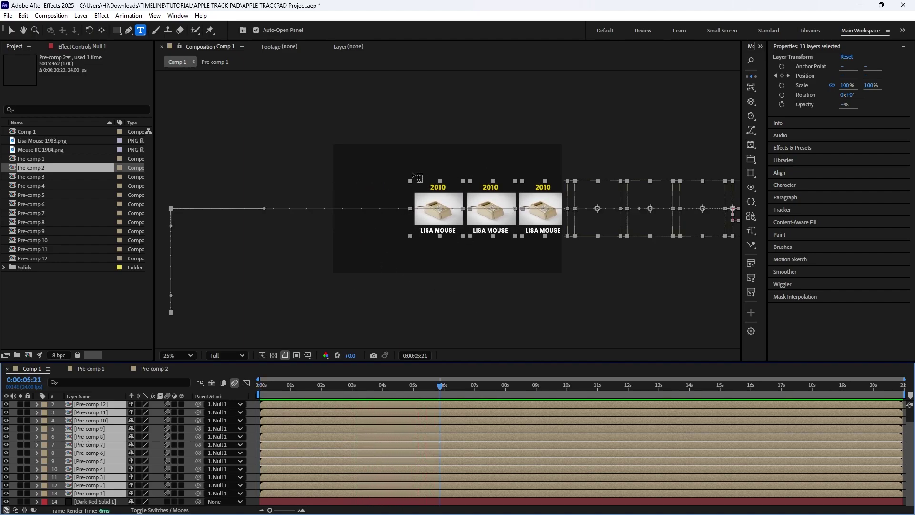